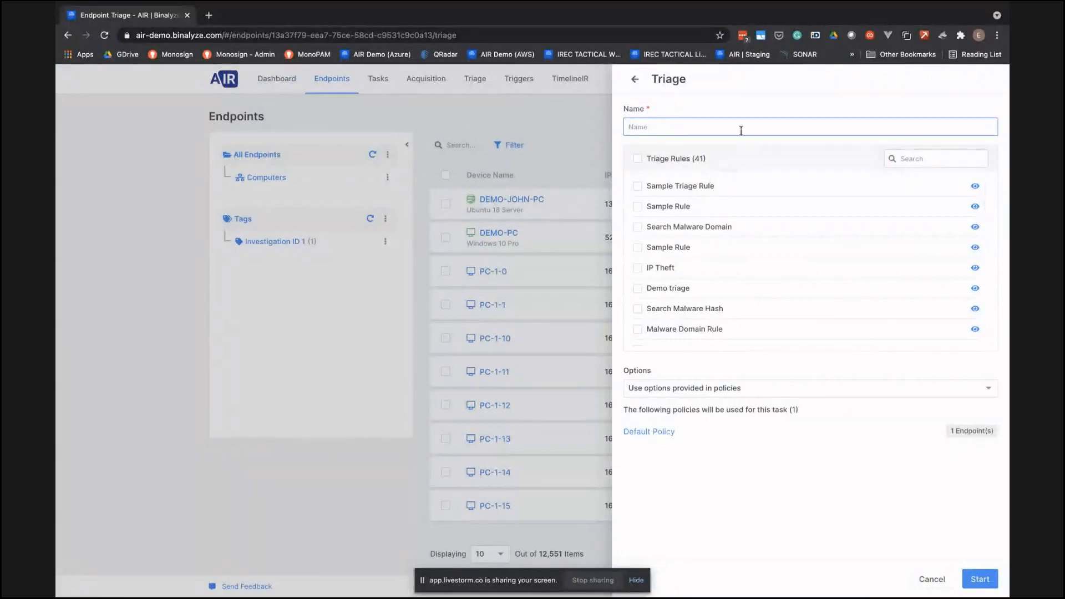
left_click(637, 186)
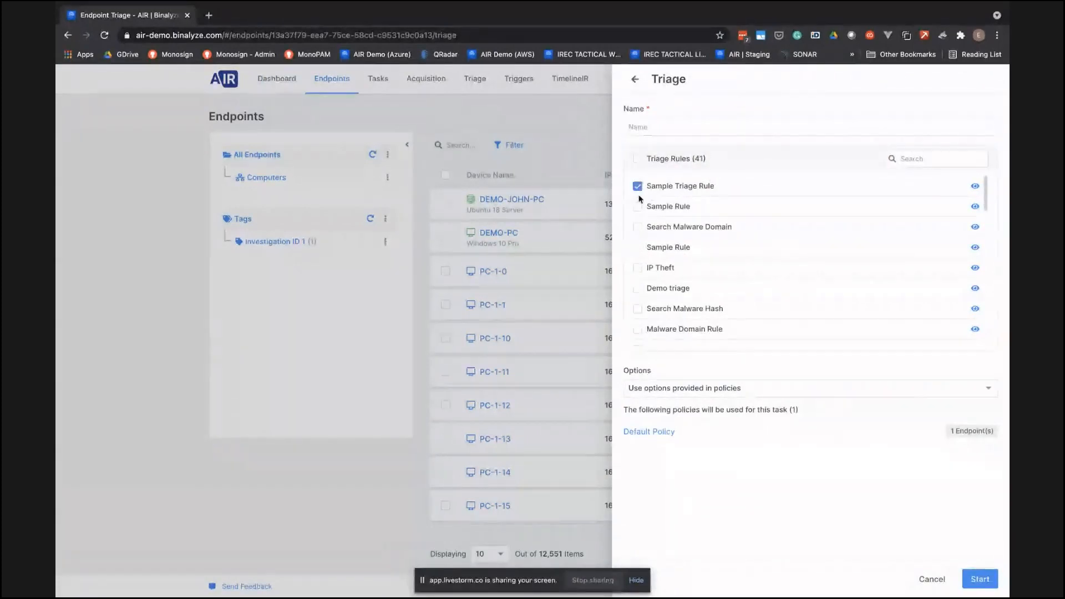
left_click(637, 206)
left_click(532, 114)
left_click(419, 120)
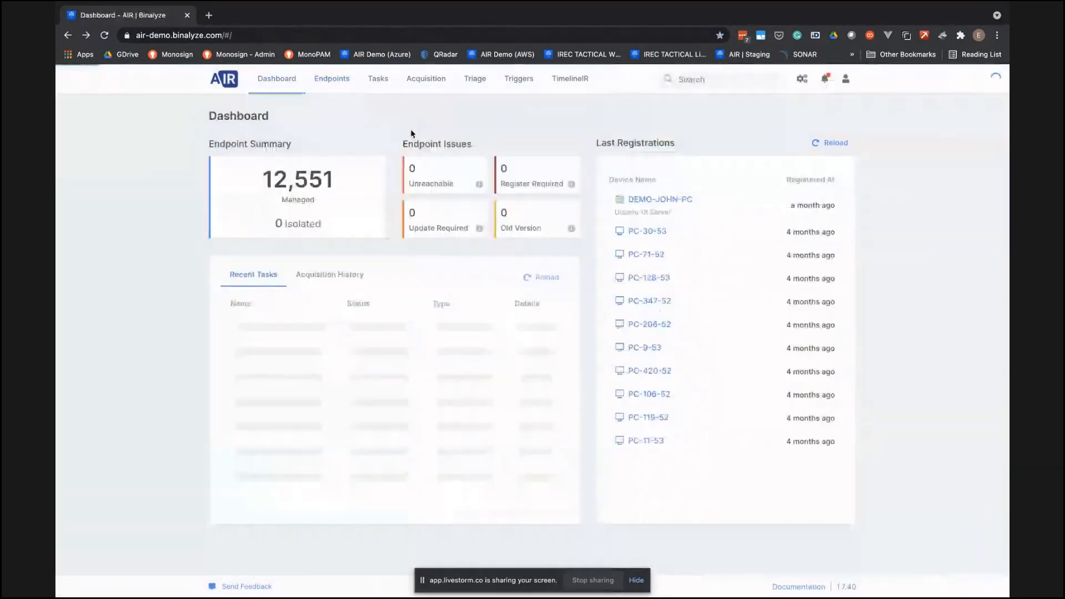
- Open the endpoints list and view the actions available for All Endpoints and for the Investigation ID 1 tag
left_click(330, 78)
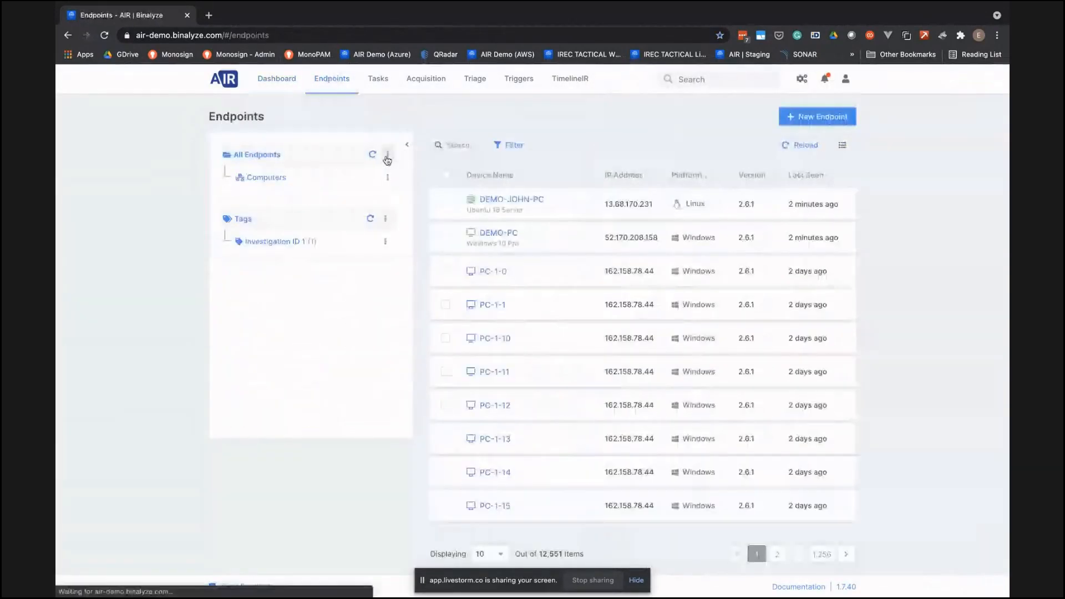
left_click(387, 154)
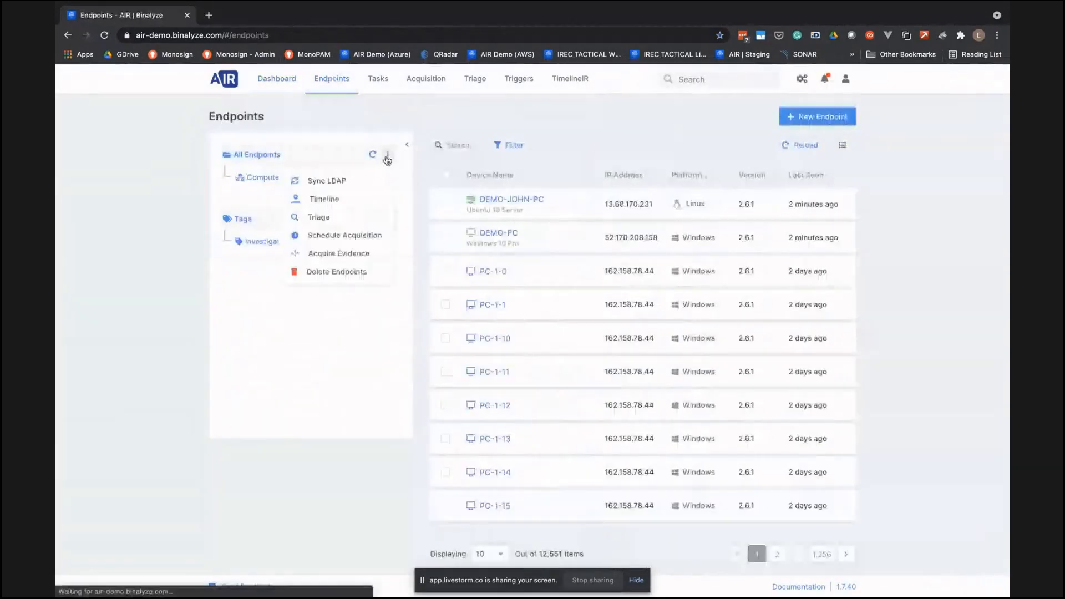
left_click(549, 121)
left_click(385, 240)
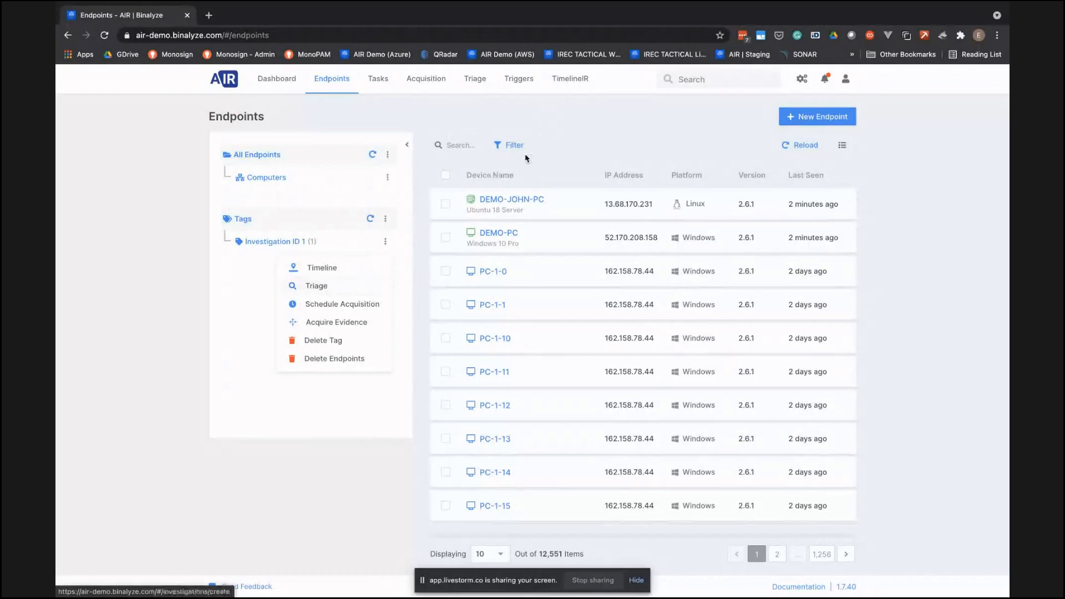
left_click(568, 156)
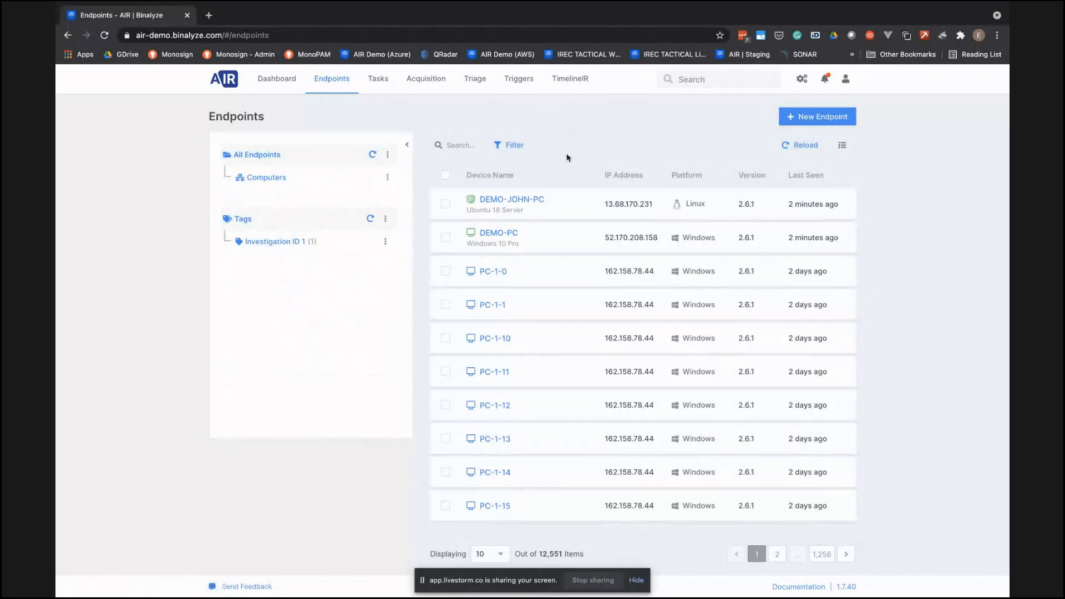
- Open the endpoint DEMO-JOHN-PC, start an evidence acquisition and begin a new acquisition profile for it
left_click(525, 203)
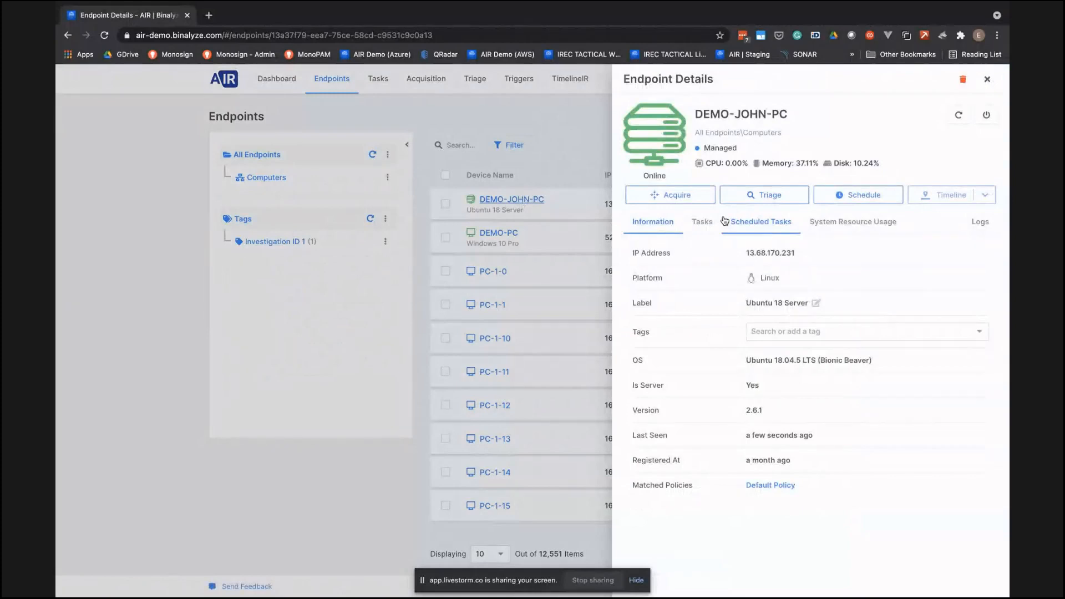
left_click(708, 195)
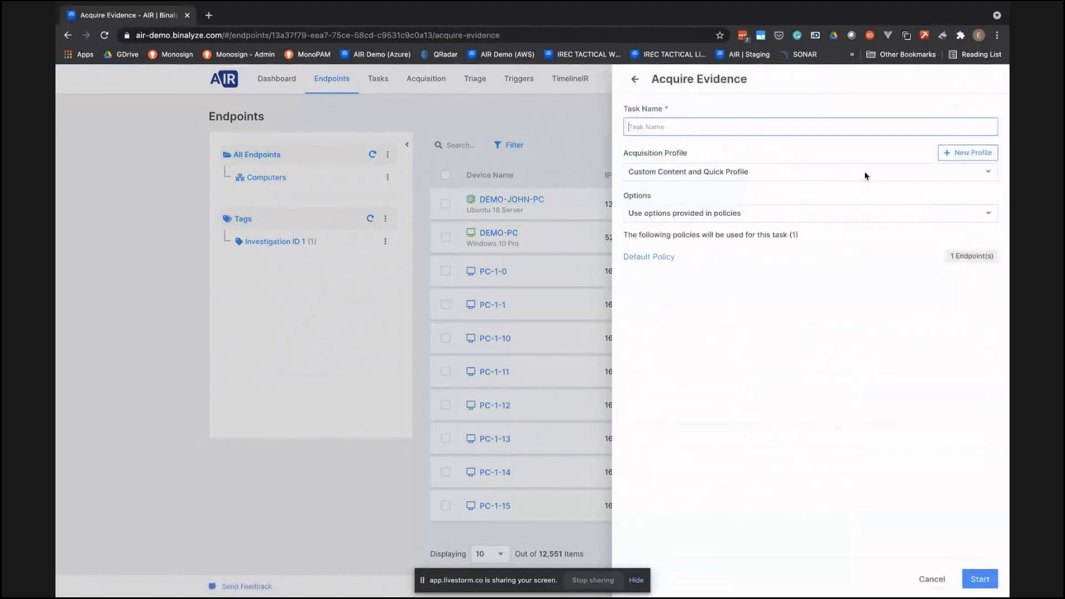
left_click(966, 156)
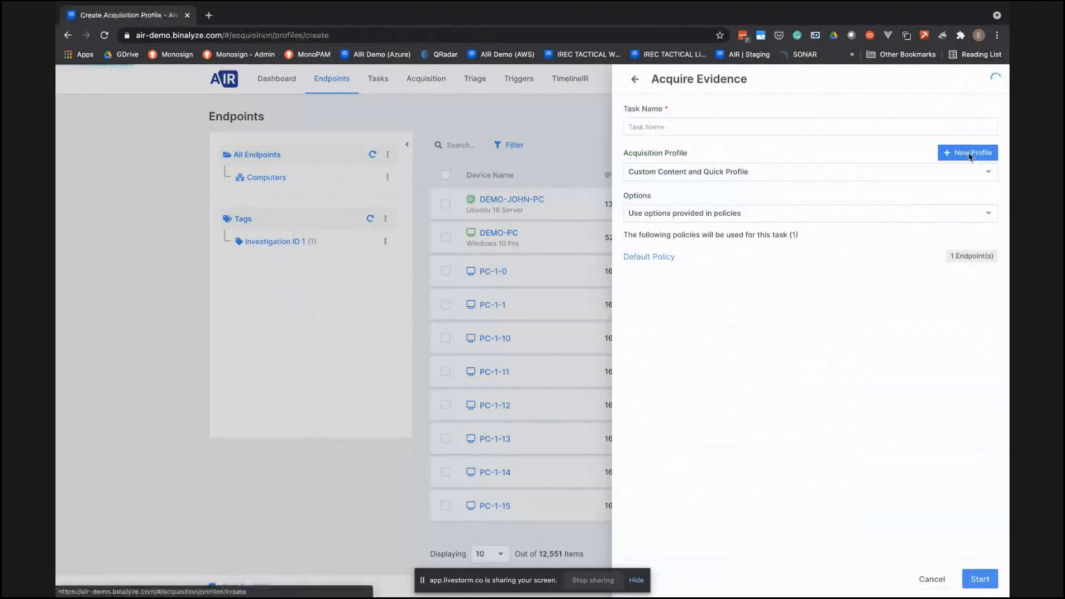
- Compare the evidence lists and custom content profiles offered for Linux and Windows in the new acquisition profile
left_click(746, 159)
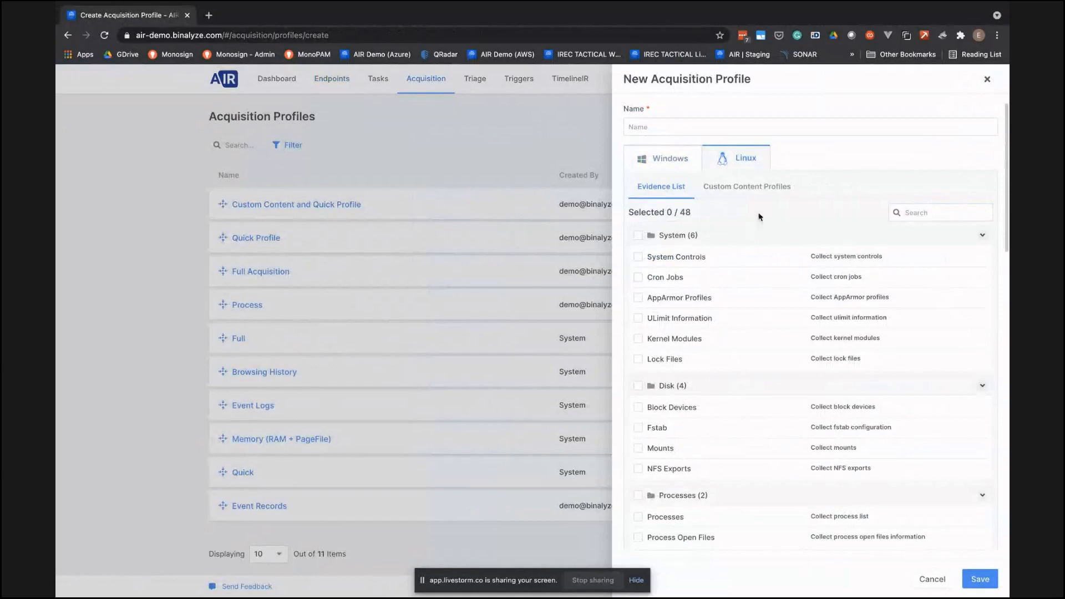
left_click(745, 189)
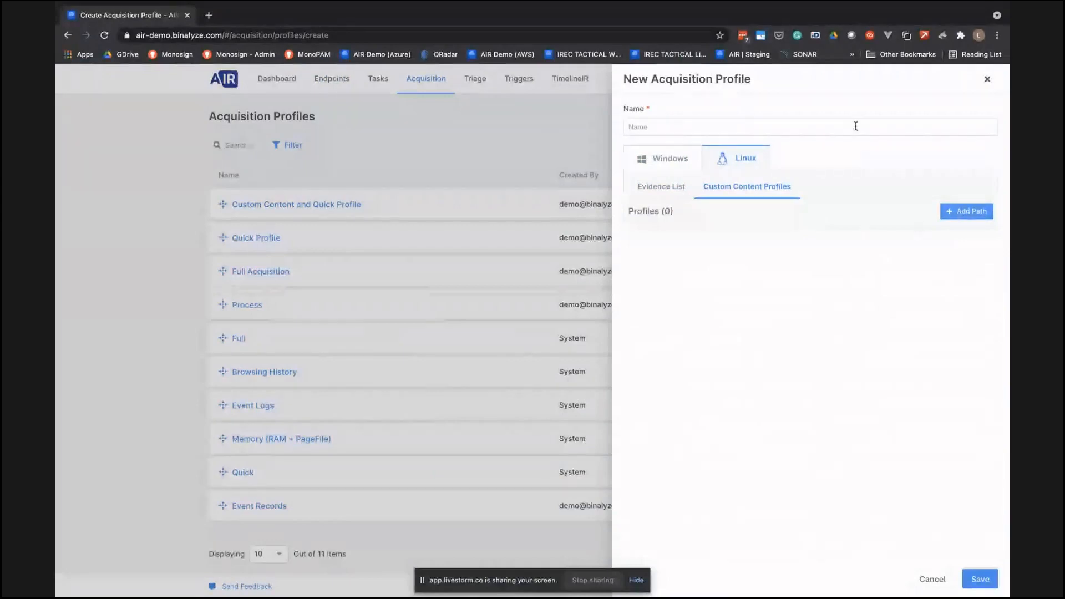
left_click(668, 160)
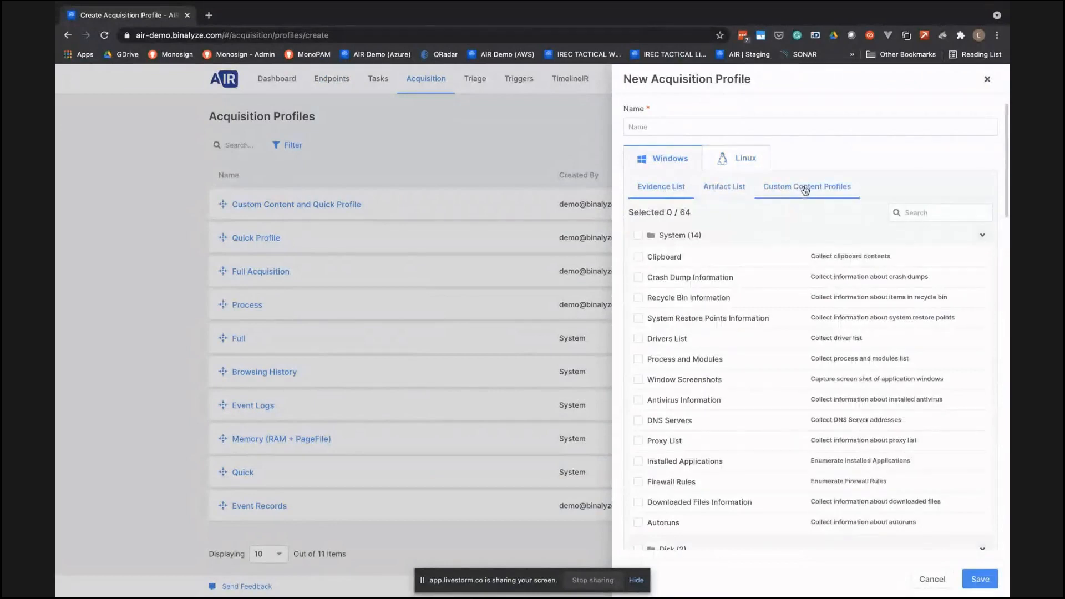
left_click(753, 166)
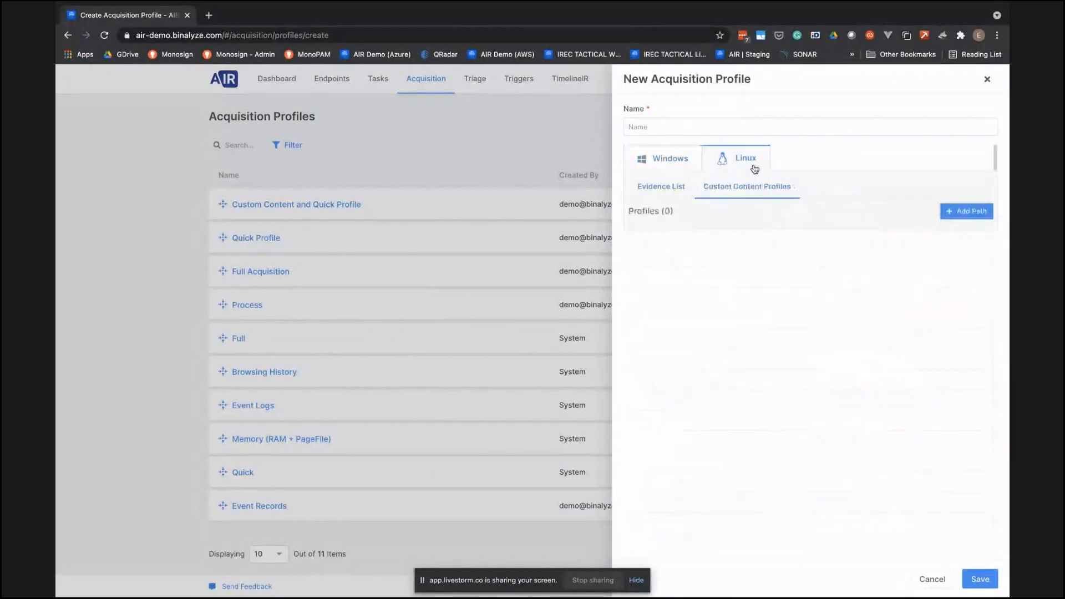
left_click(669, 191)
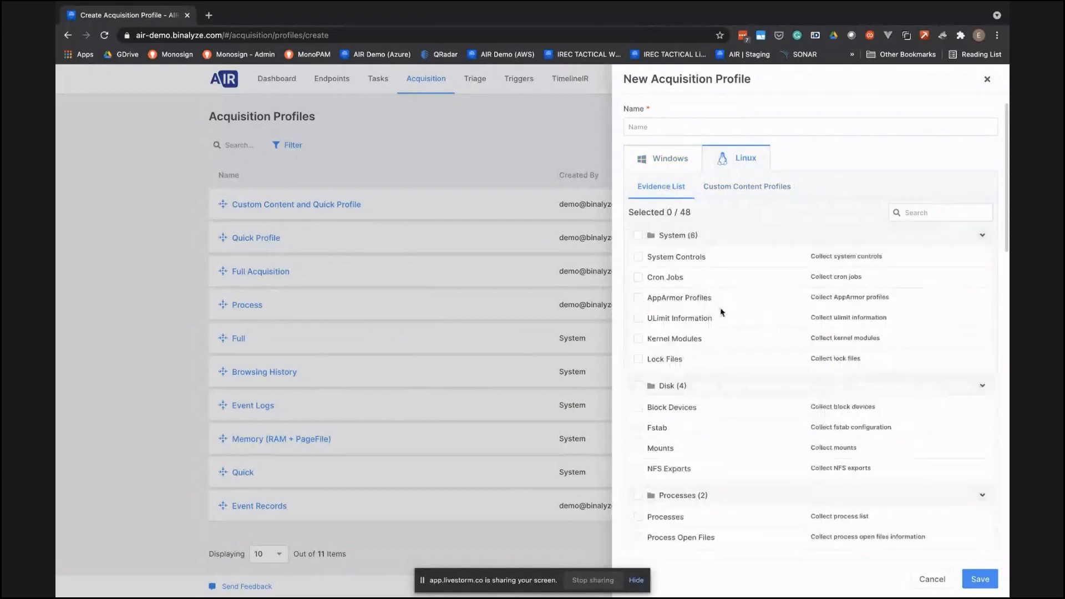
left_click(744, 193)
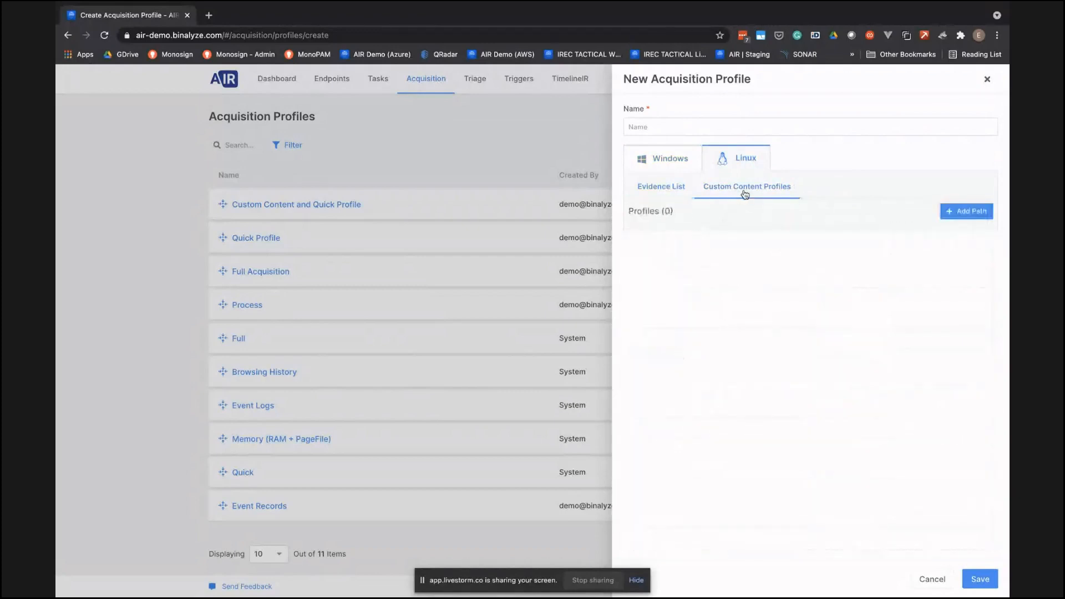
- Add a custom content path to the Linux profile, then abandon the new profile and return to the dashboard
left_click(965, 212)
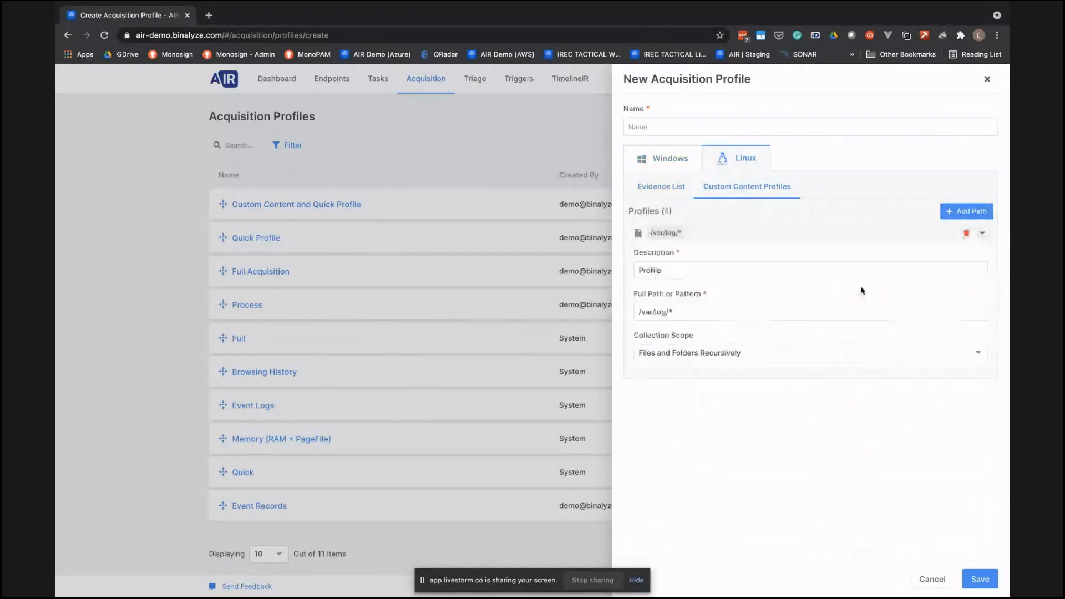
left_click(752, 318)
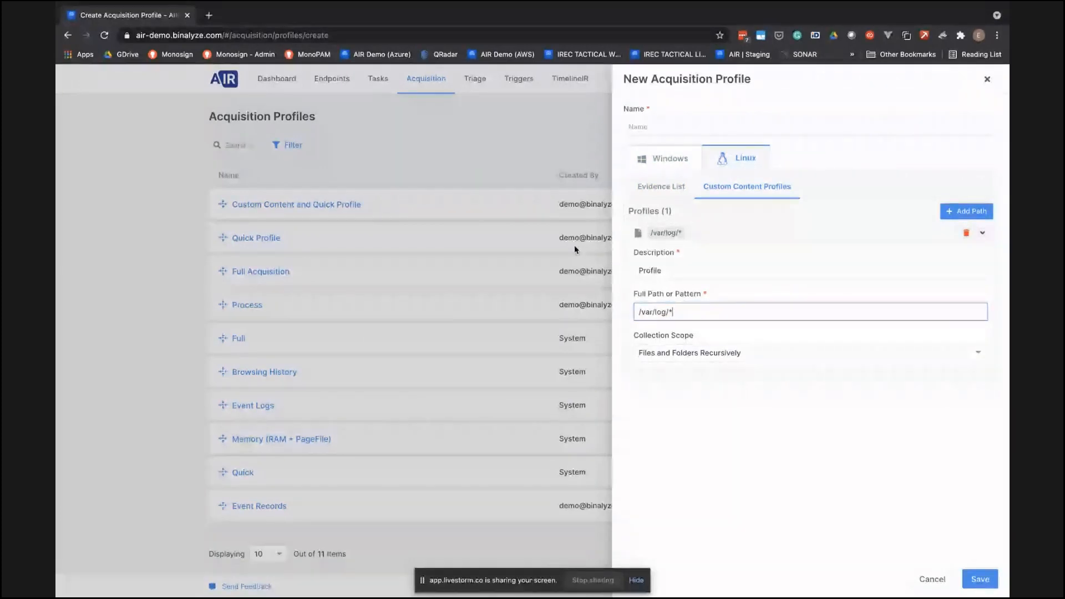
key("alt+Left")
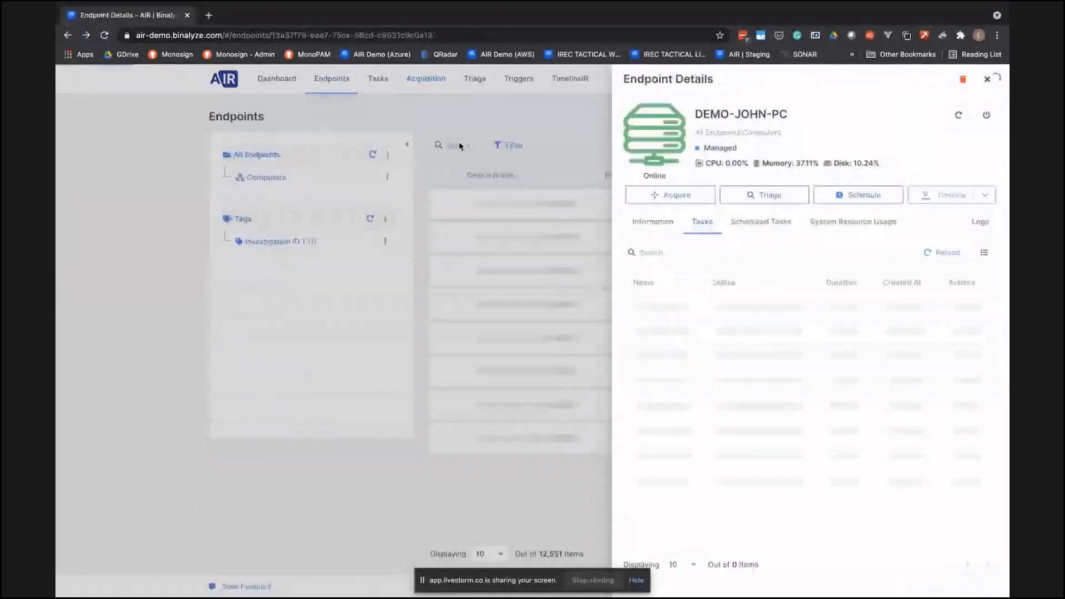
left_click(420, 102)
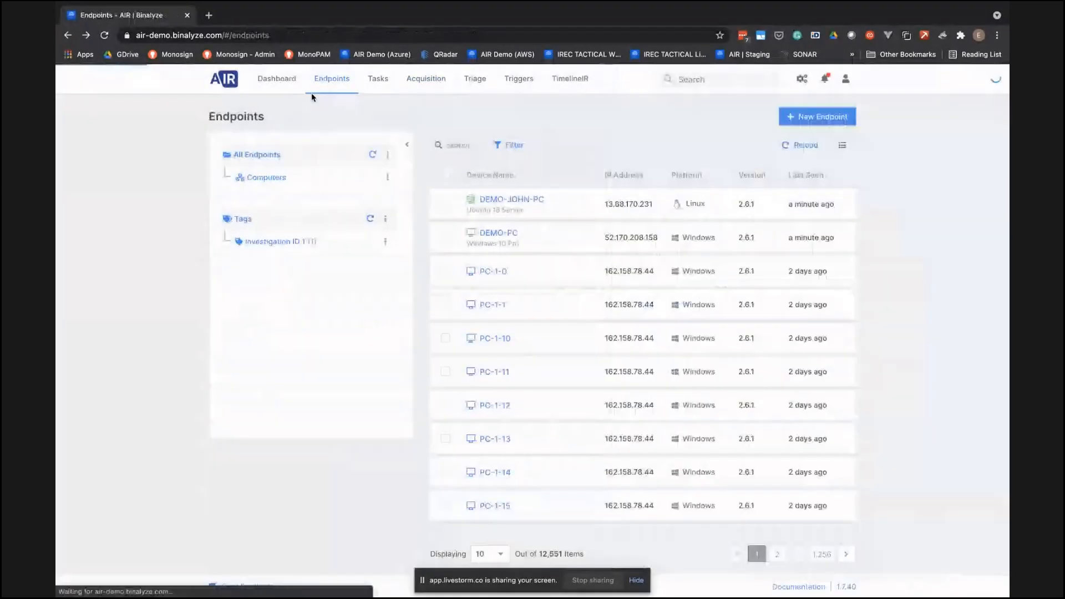
left_click(277, 79)
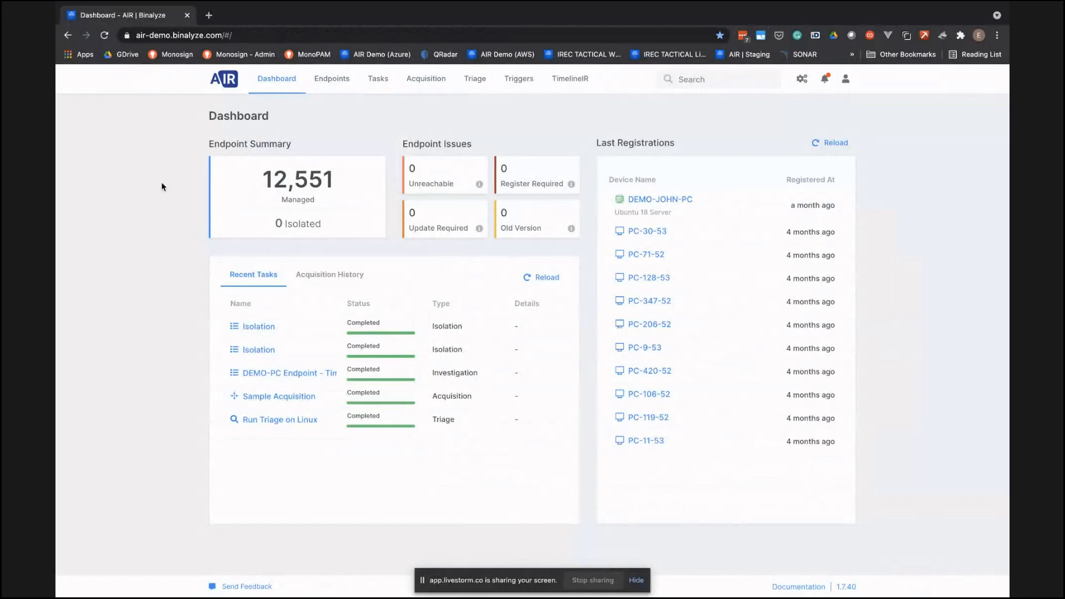
- Switch to the AIR setup wizard and advance through the prefilled license key and console address stages
key("ctrl+Right")
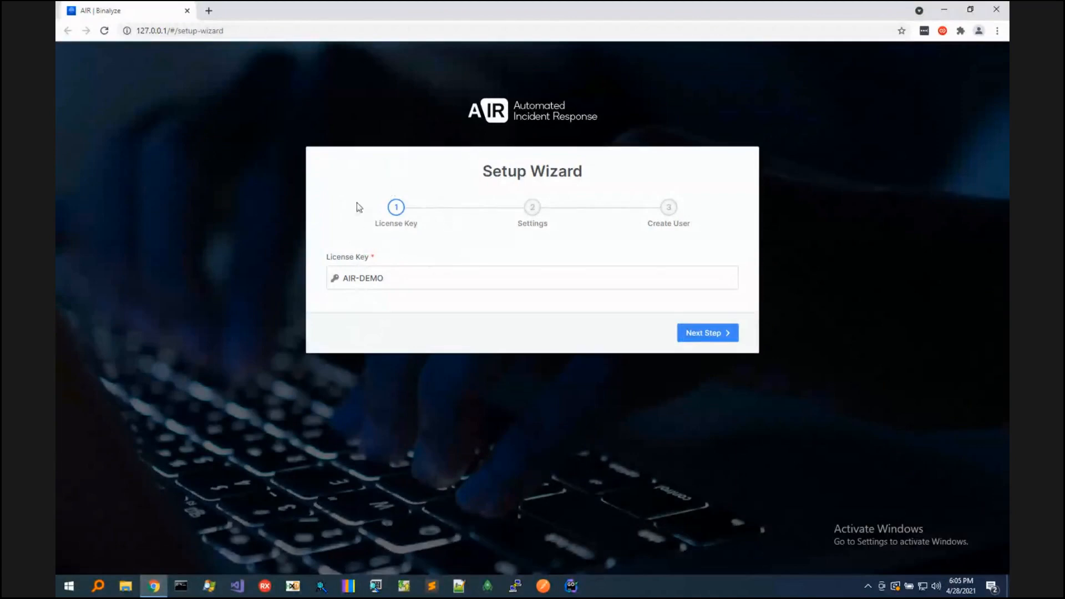
left_click(719, 335)
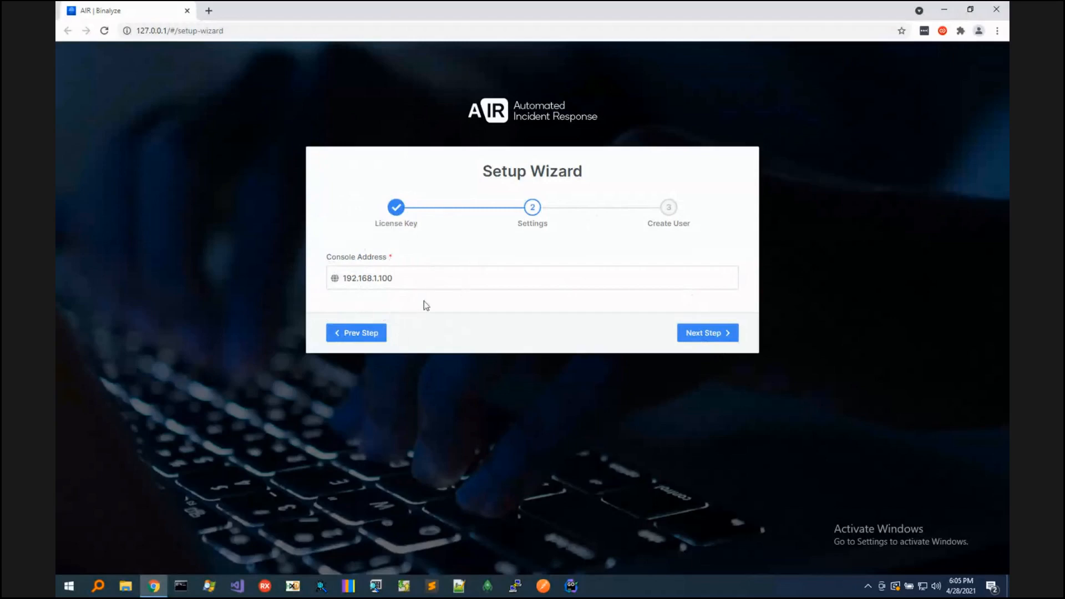
left_click(693, 331)
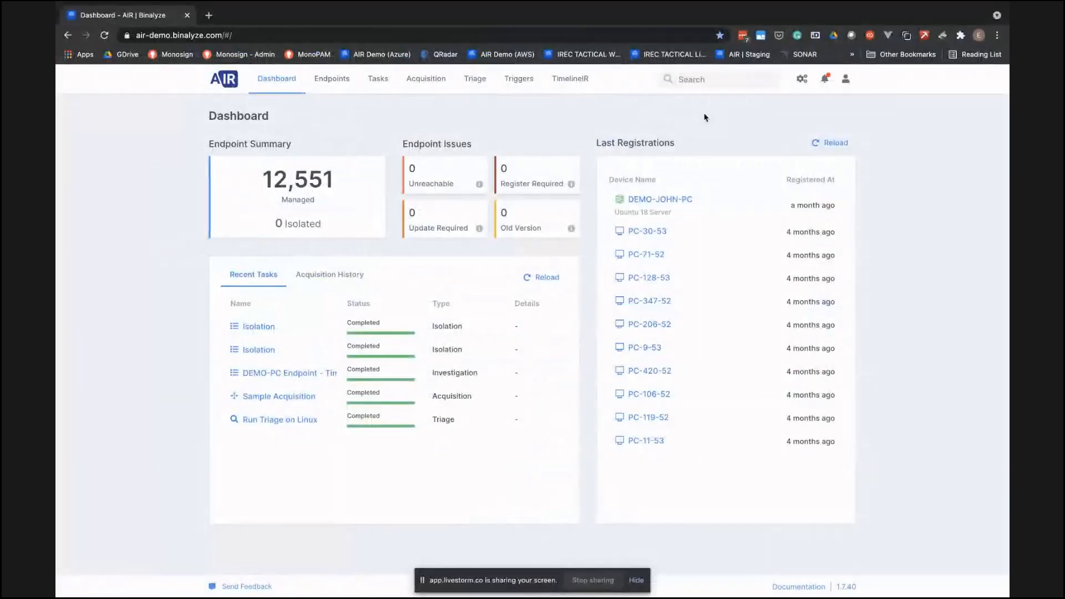
- Back in the demo console, view the general settings, the user accounts and the list of roles
left_click(801, 78)
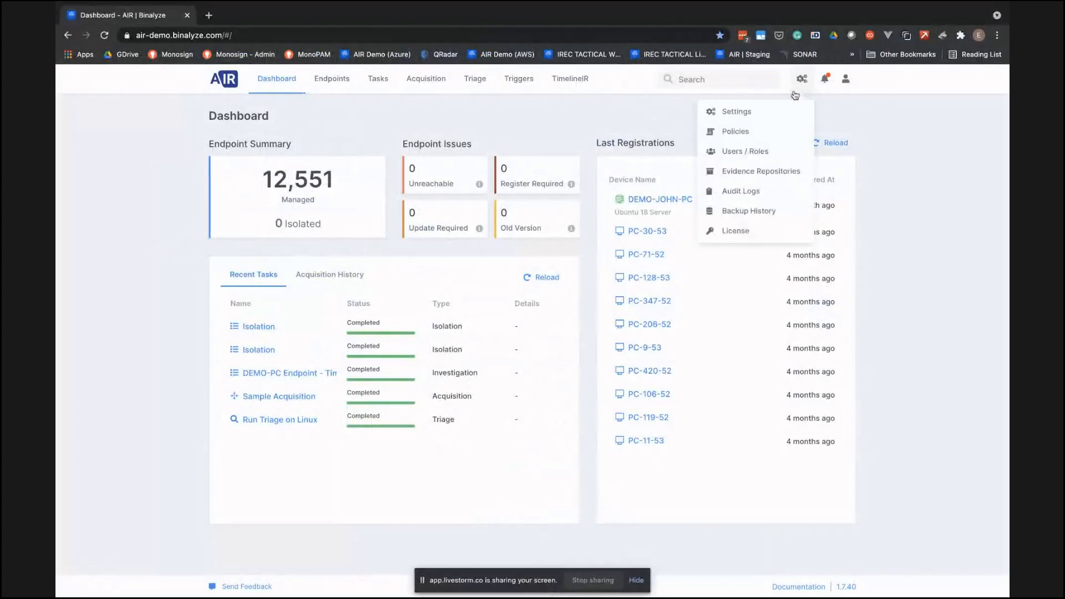
left_click(767, 114)
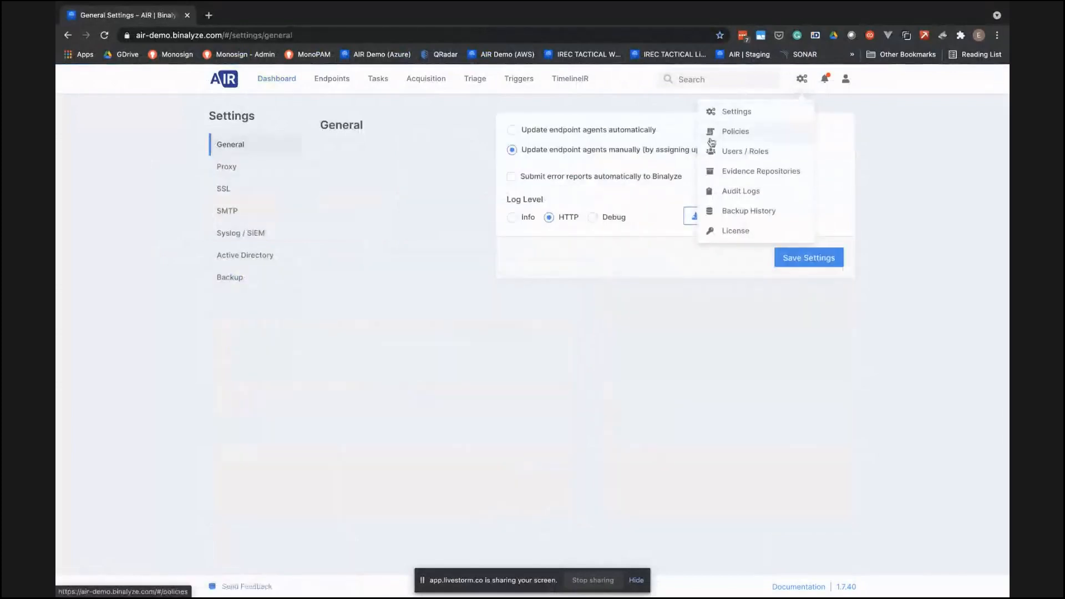
left_click(746, 159)
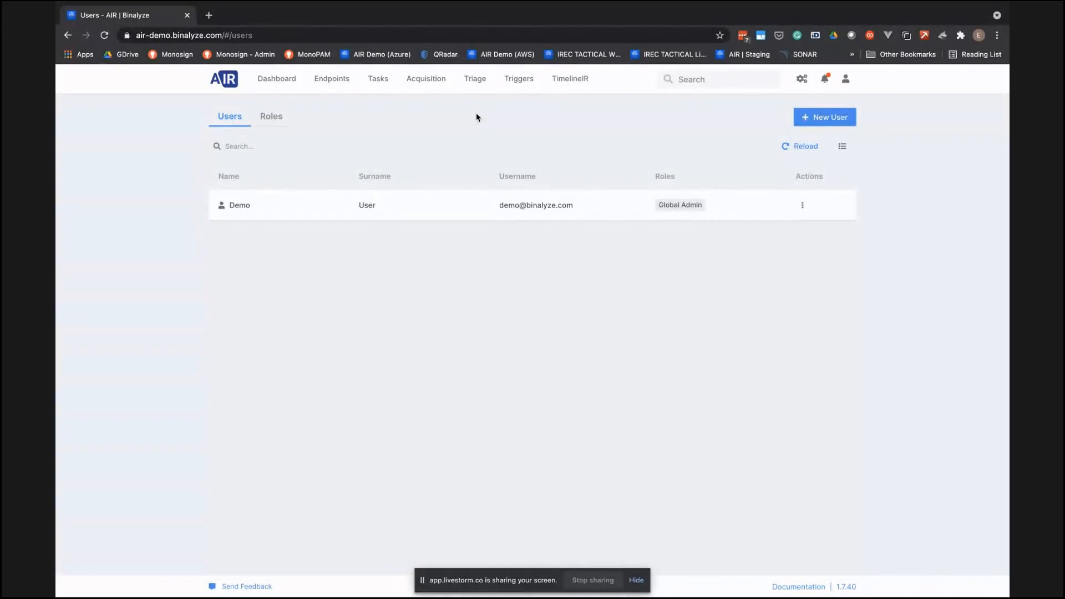
left_click(273, 117)
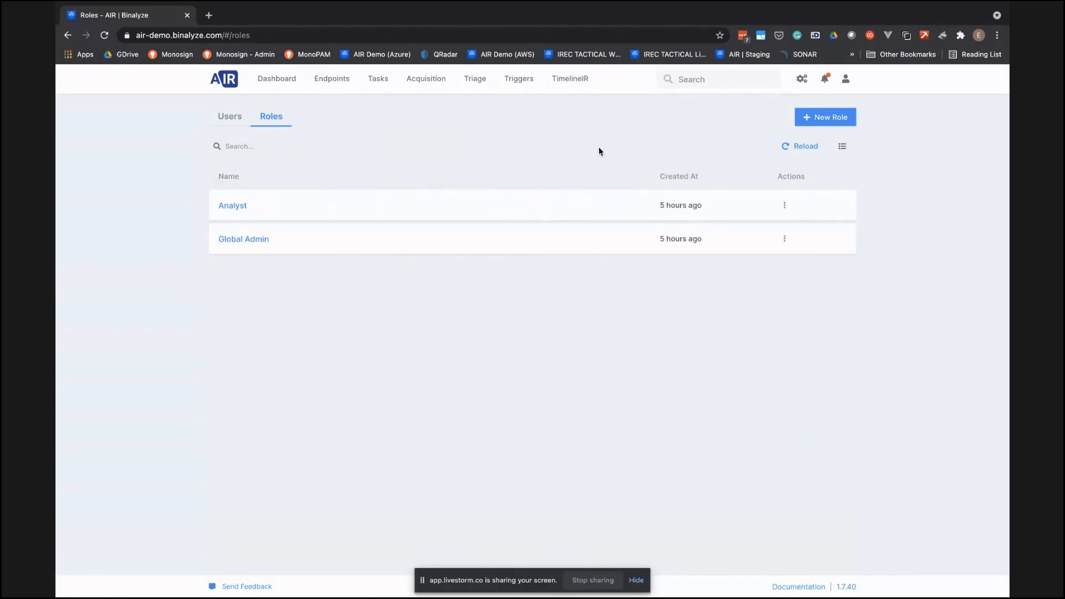
- Create a new role named SOC Analyst Level 1
left_click(836, 119)
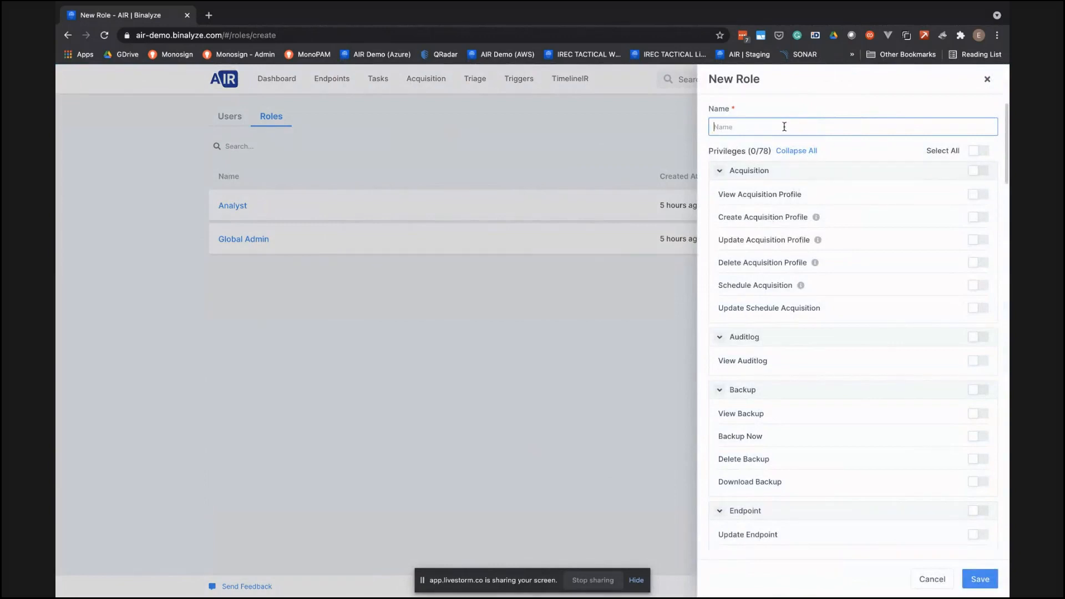
type("SOC Anly")
key("BackSpace")
type("a")
key("BackSpace")
type("alz")
key("BackSpace")
type("alyst Level 1")
- Grant the role all Acquisition privileges and every Endpoint Tag privilege except Delete Endpoint Tag
left_click(977, 171)
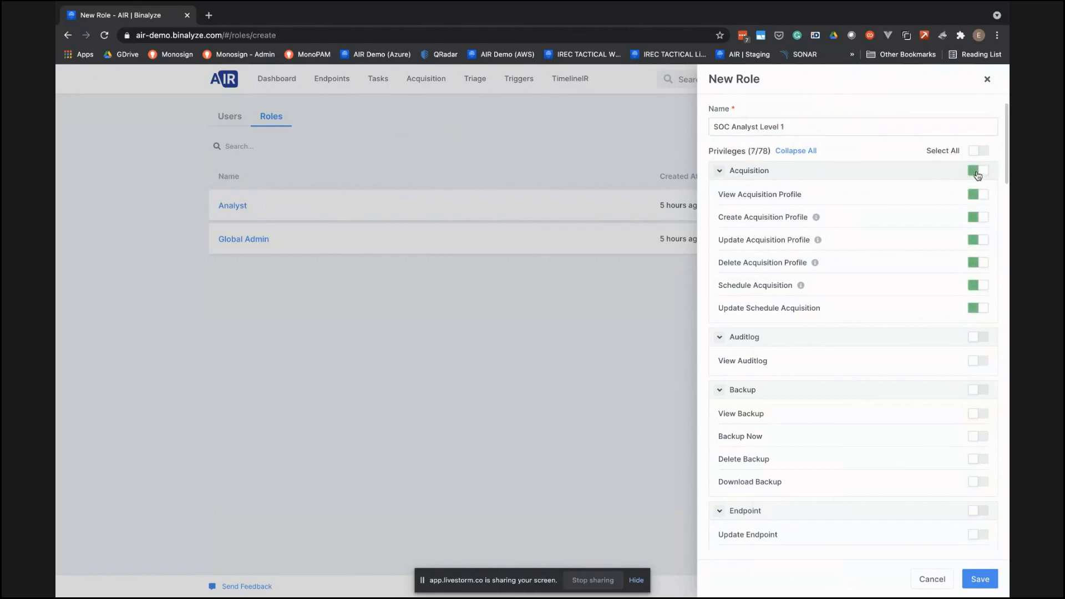
scroll(946, 279, "down", 2)
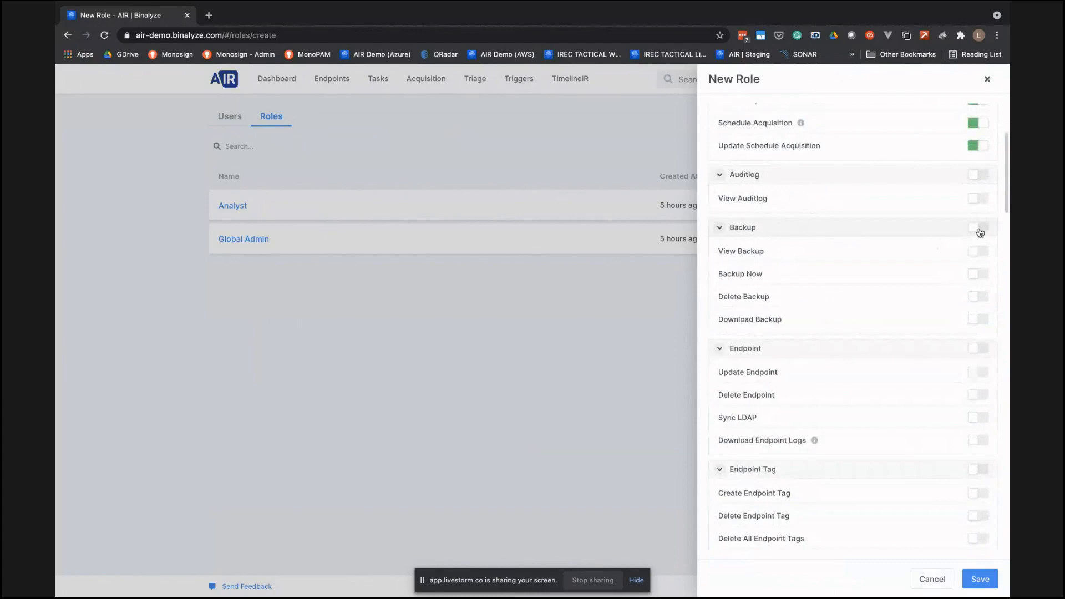
scroll(959, 335, "down", 3)
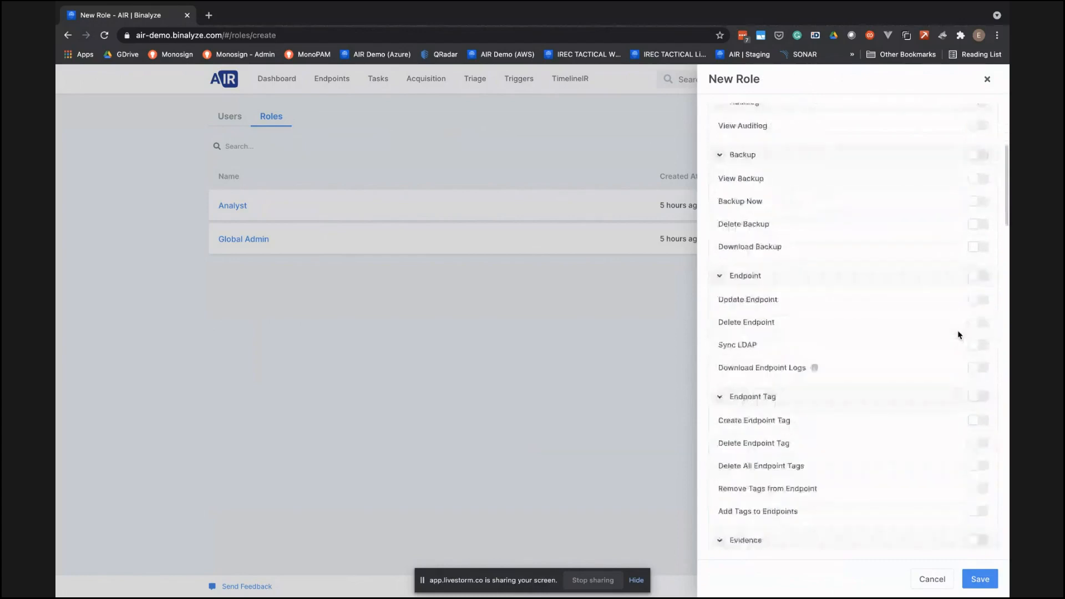
scroll(931, 265, "down", 3)
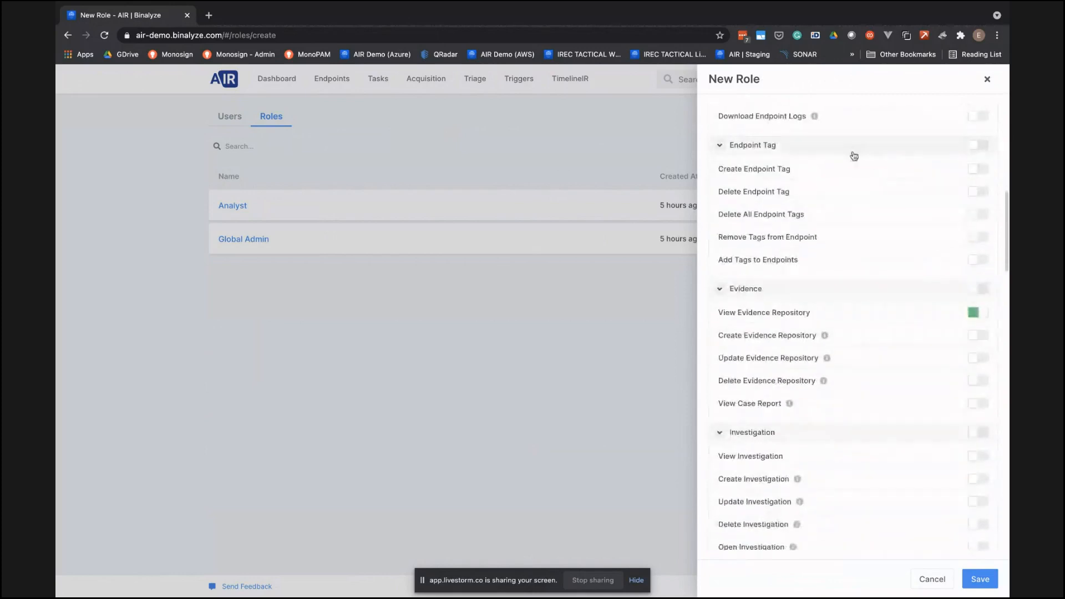
left_click(980, 148)
left_click(972, 192)
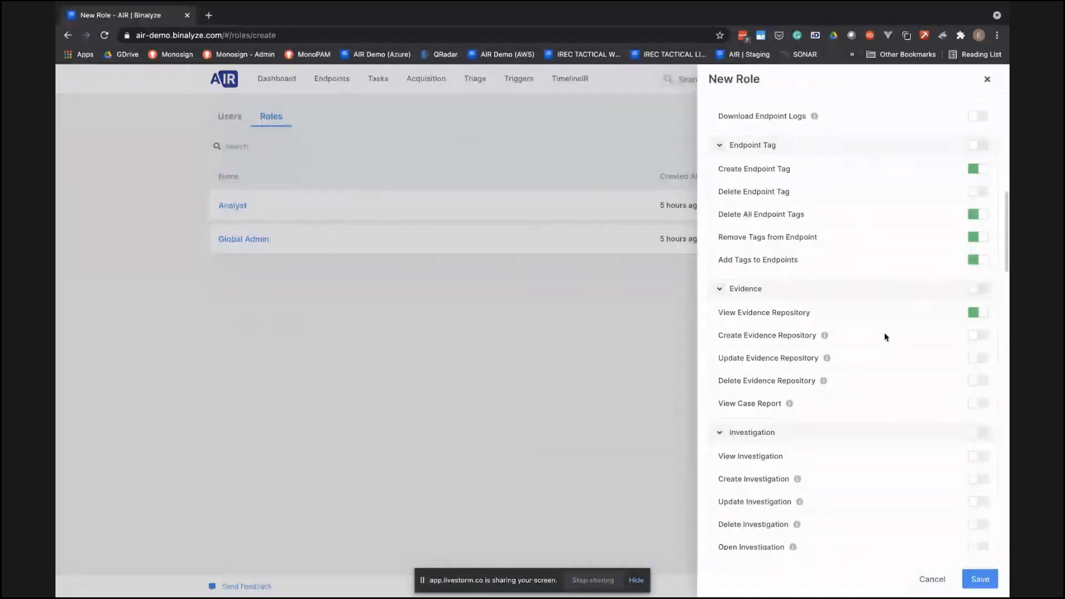
- Grant the role the Create Evidence Repository privilege in the Evidence group
scroll(885, 336, "down", 3)
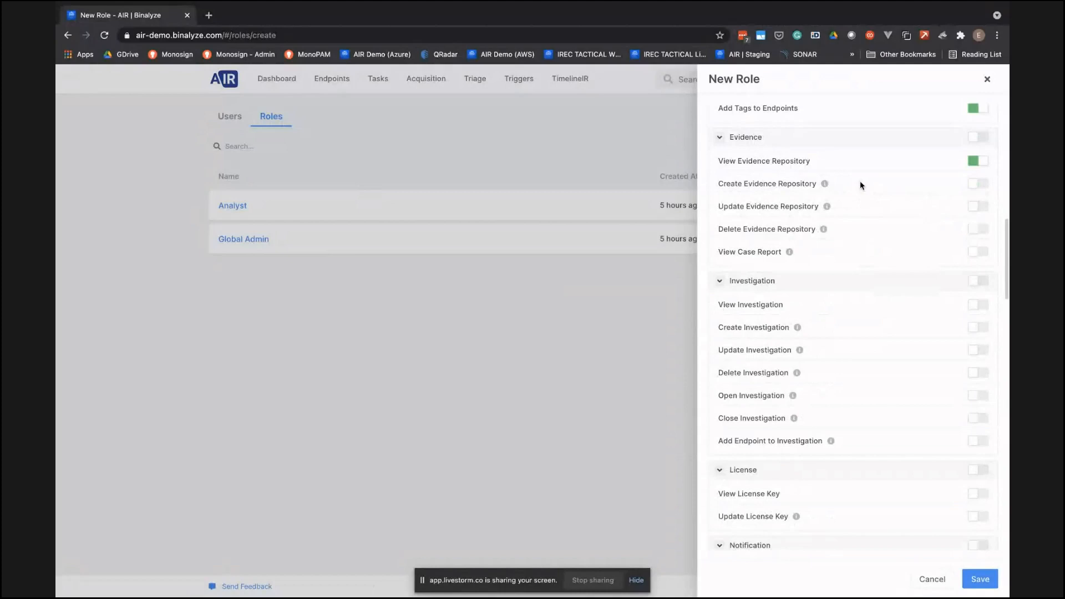
left_click(977, 183)
scroll(925, 283, "down", 1)
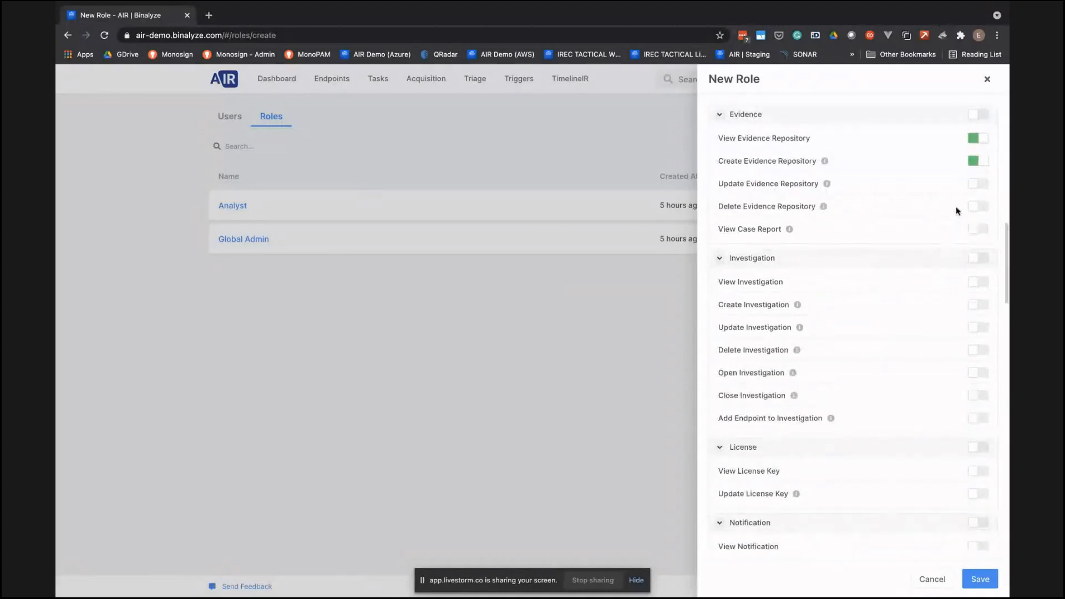
- Save the SOC Analyst Level 1 role with the selected privileges and accept the privilege summary
scroll(911, 333, "down", 8)
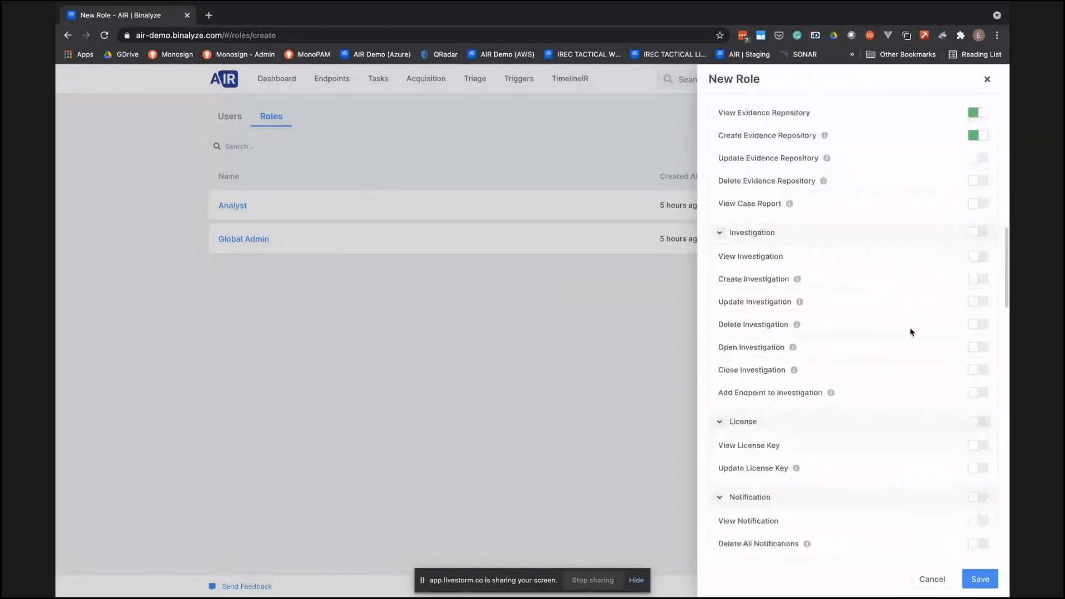
scroll(911, 332, "down", 10)
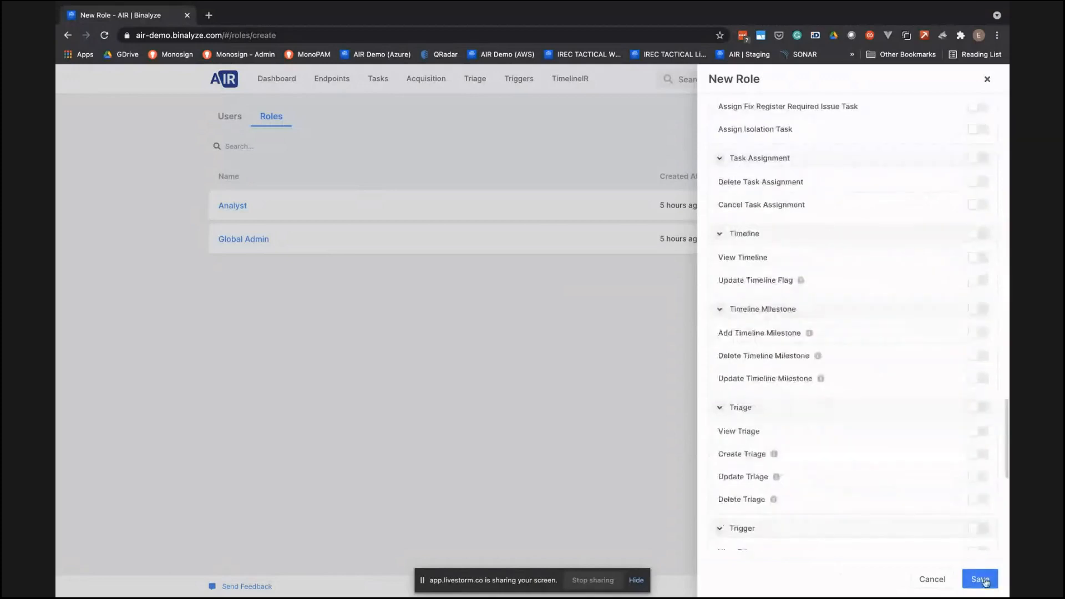
left_click(980, 579)
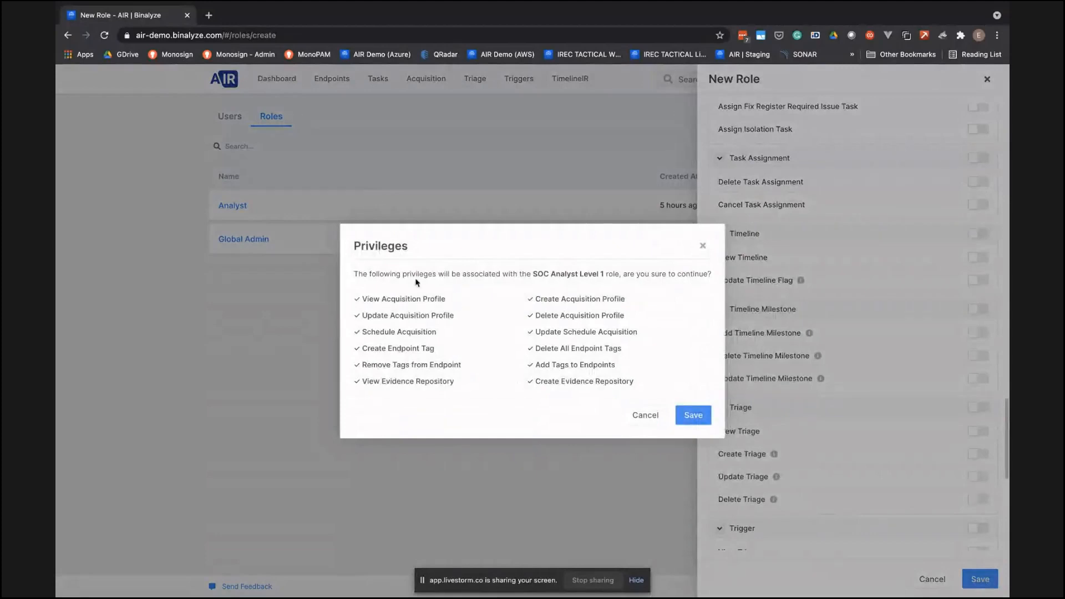
left_click(698, 416)
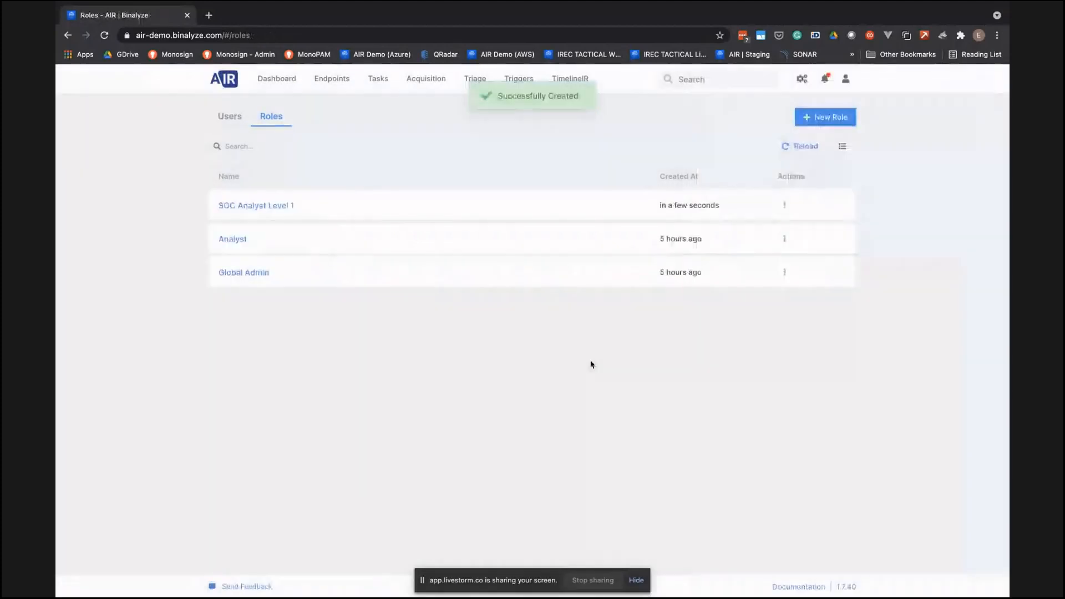
- Start a new local user with the SOC Analyst Level 1 role, and discard the form without saving
left_click(246, 120)
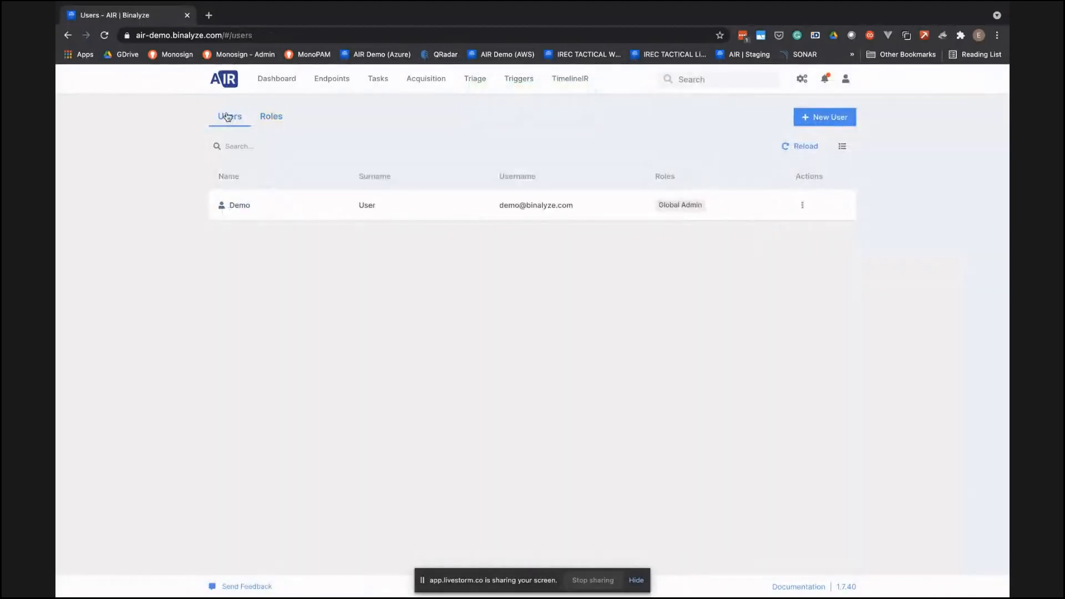
left_click(825, 117)
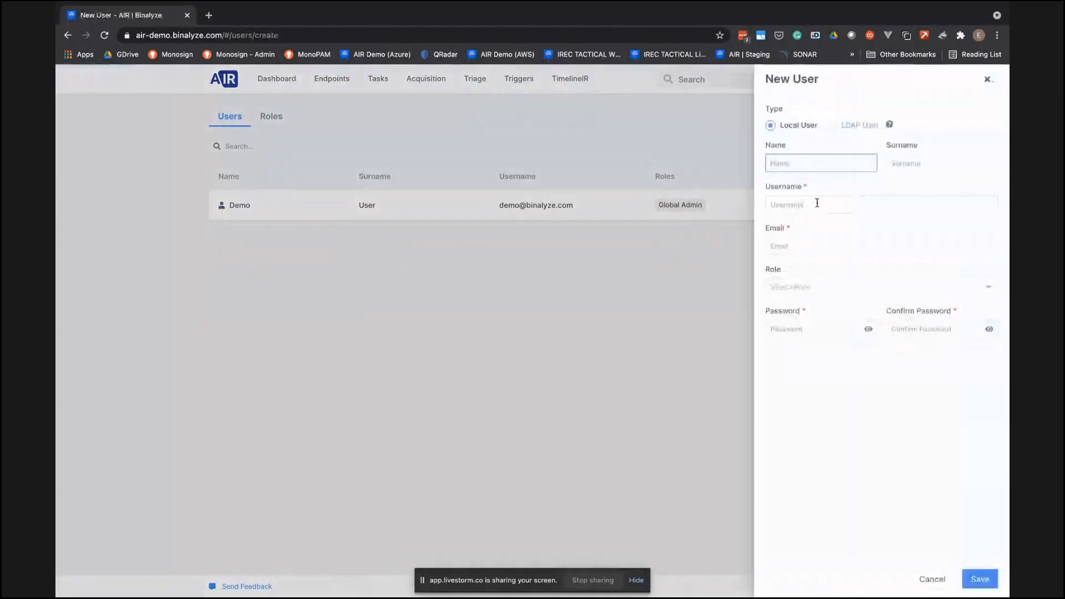
left_click(825, 287)
left_click(825, 310)
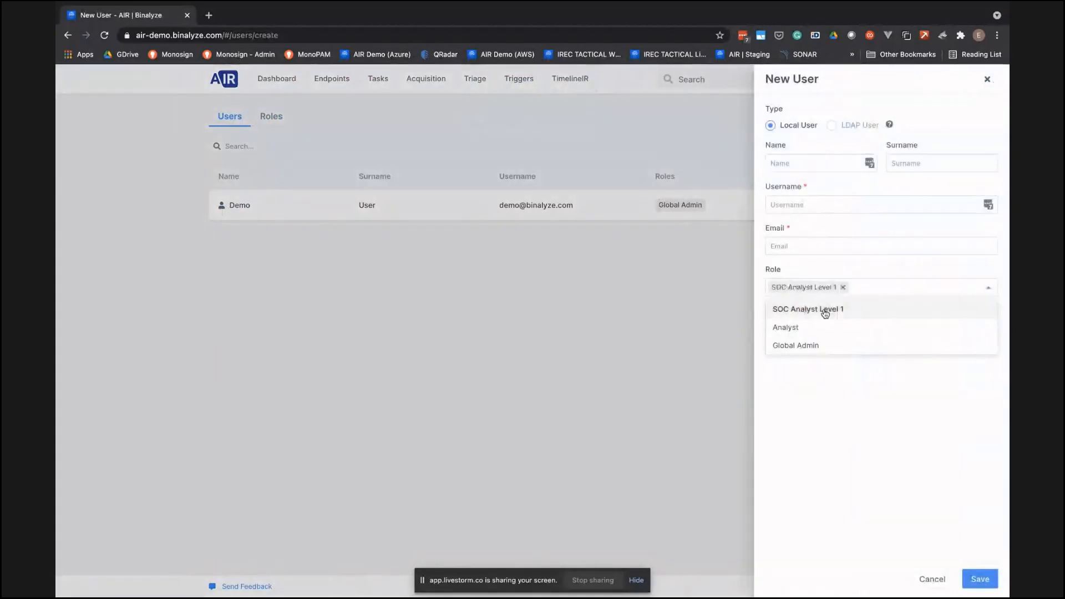
left_click(830, 427)
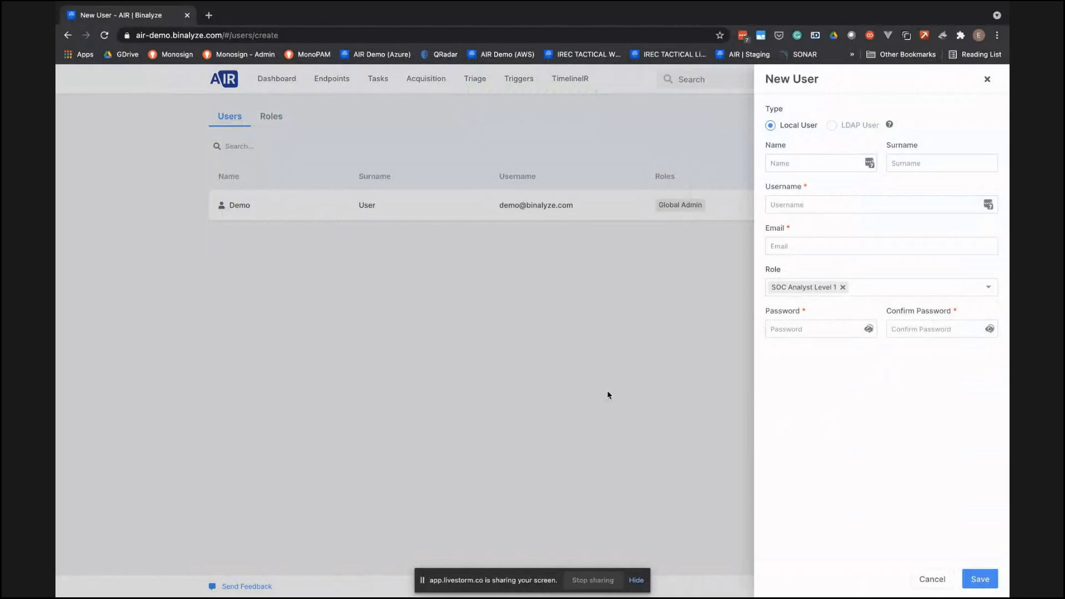
left_click(577, 382)
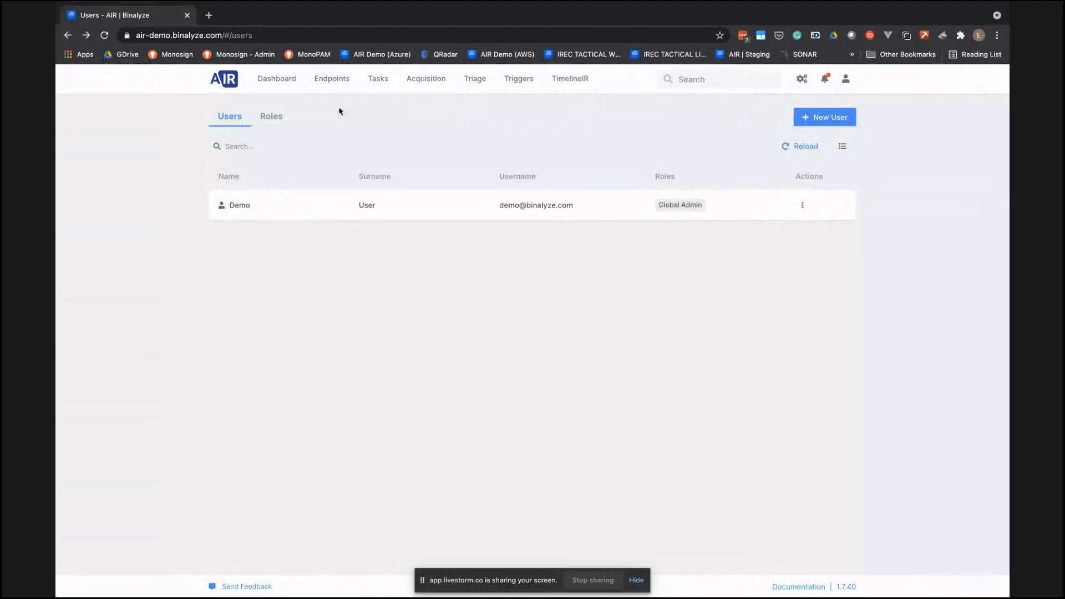
- View the endpoint list, the details of DEMO-PC and the empty endpoint filter dialog
left_click(332, 84)
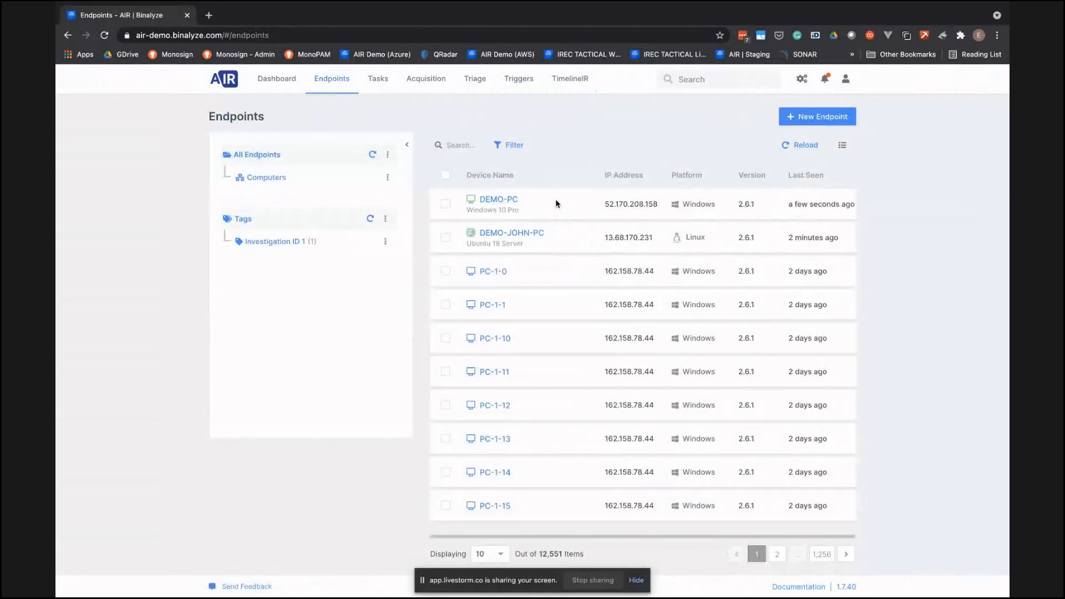
left_click(493, 202)
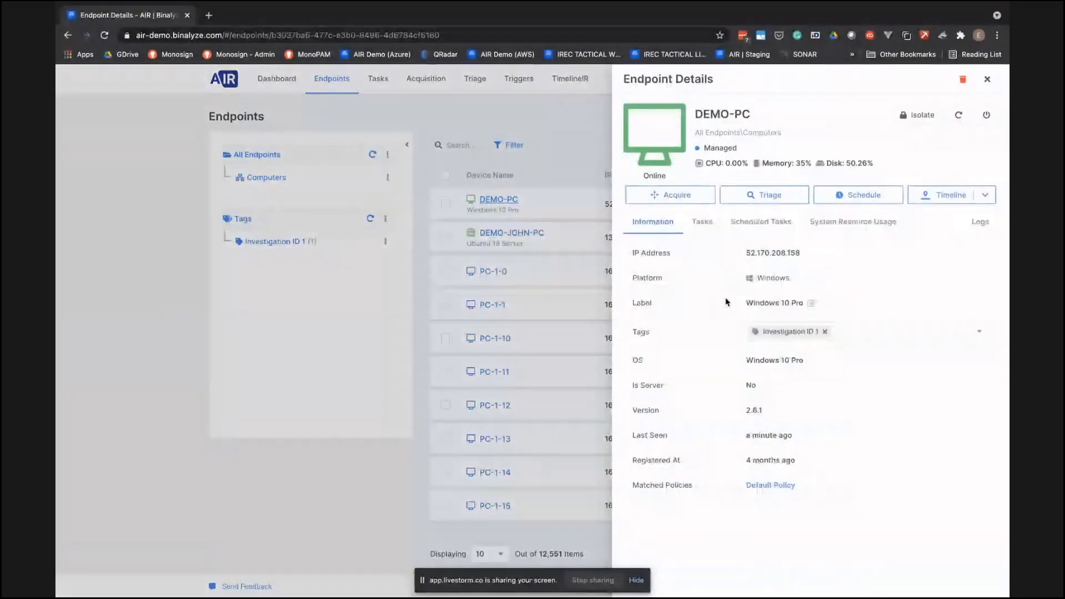
left_click(563, 147)
left_click(513, 145)
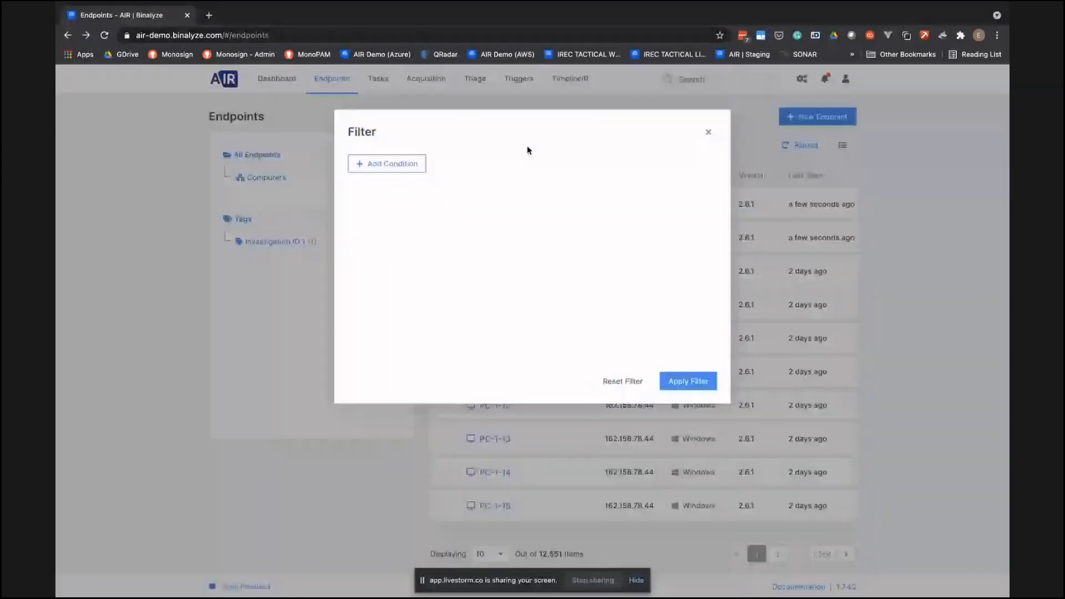
left_click(708, 132)
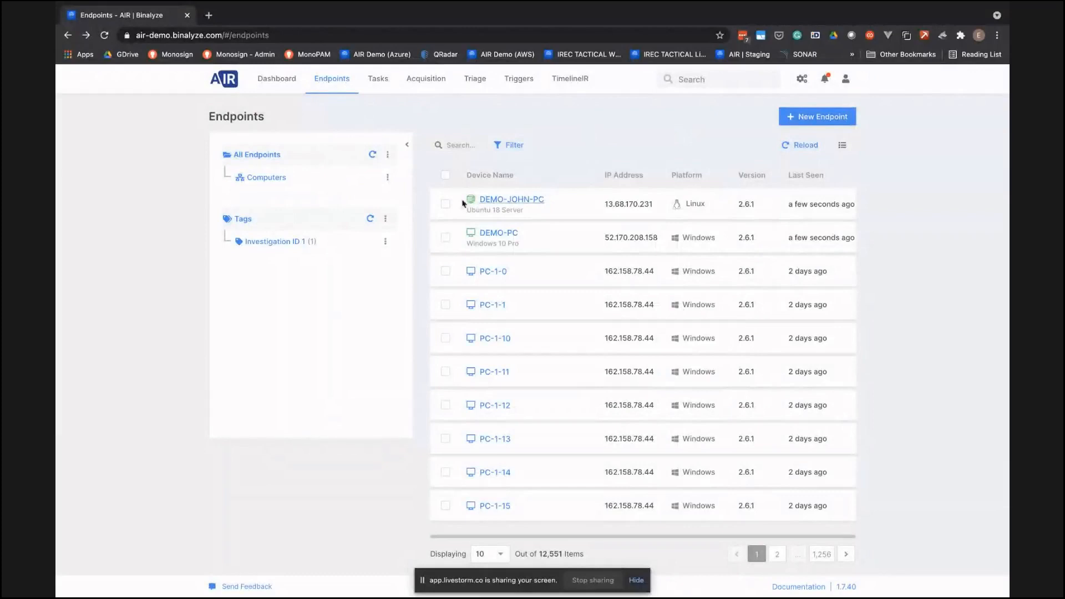
- Add a new tag named Investigation ID 2 to the endpoints DEMO-JOHN-PC, DEMO-PC, PC-1-0, PC-1-1 and PC-1-10
left_click(446, 204)
left_click(445, 237)
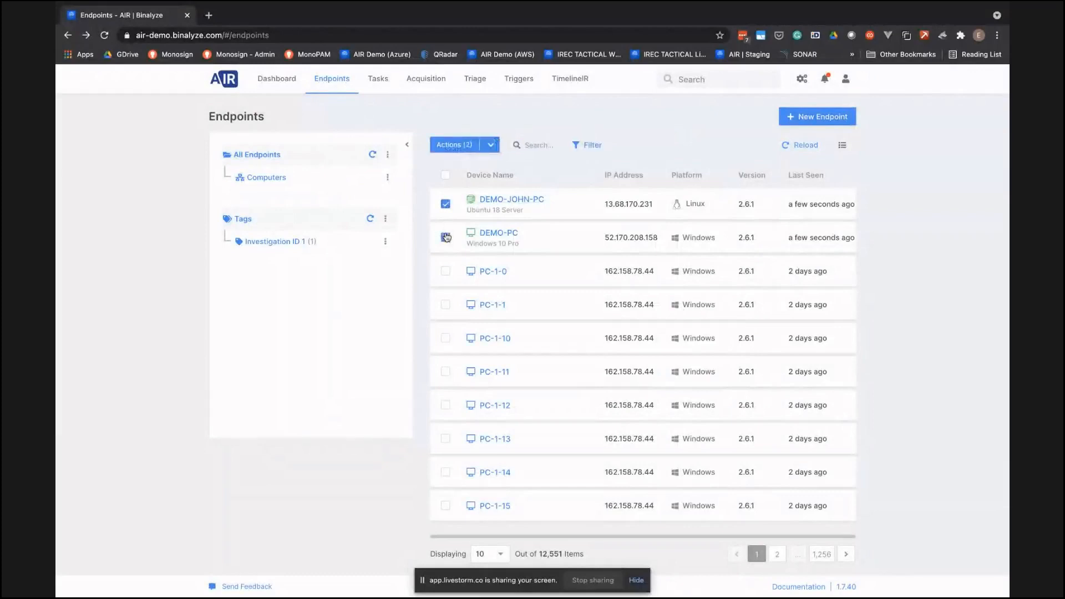
left_click(446, 270)
left_click(445, 305)
left_click(446, 339)
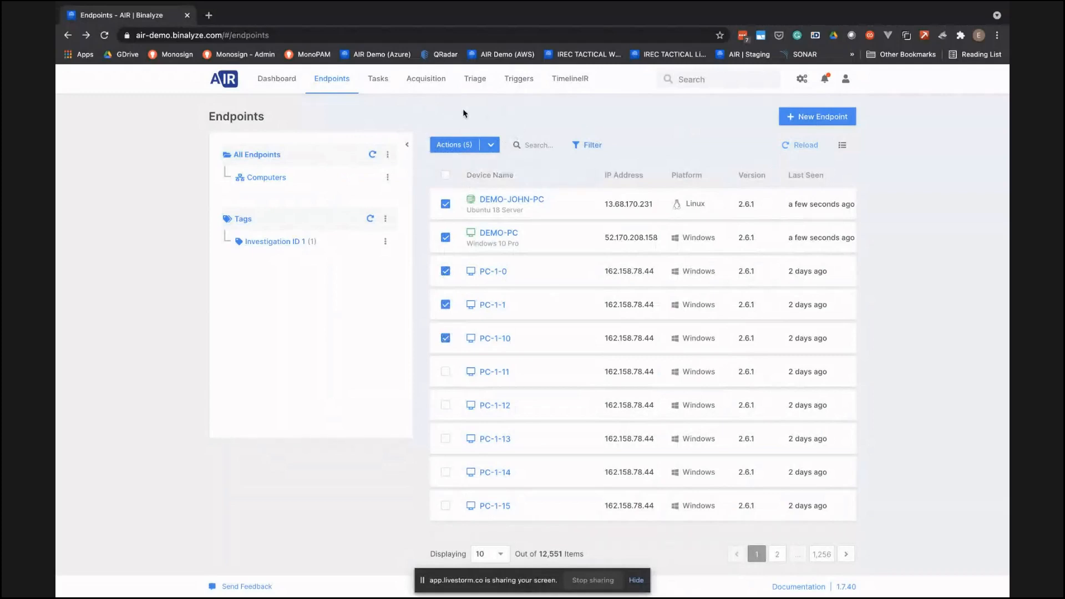
left_click(491, 145)
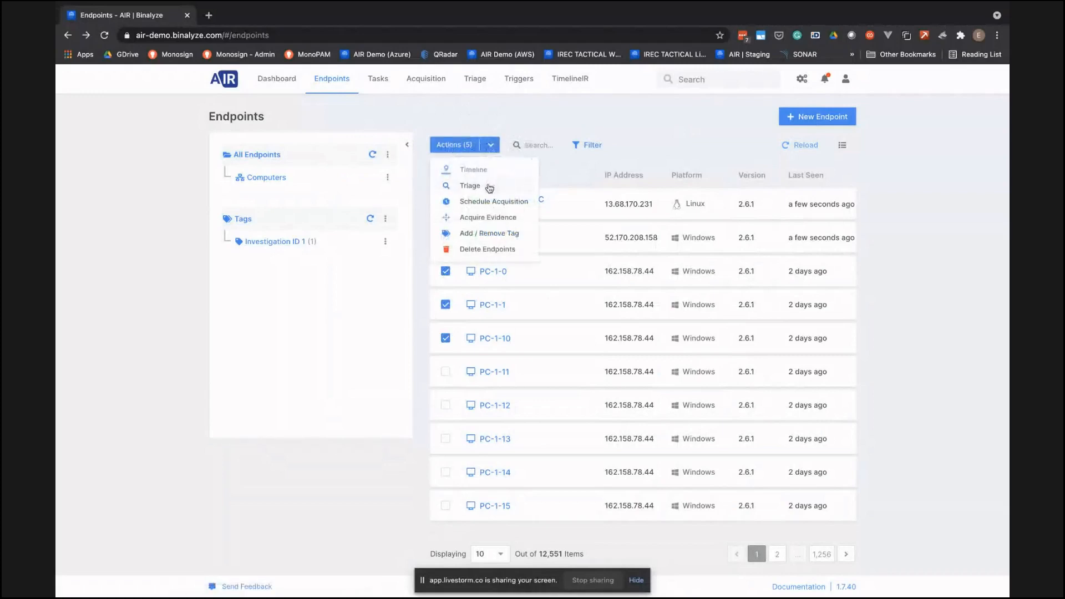
left_click(486, 237)
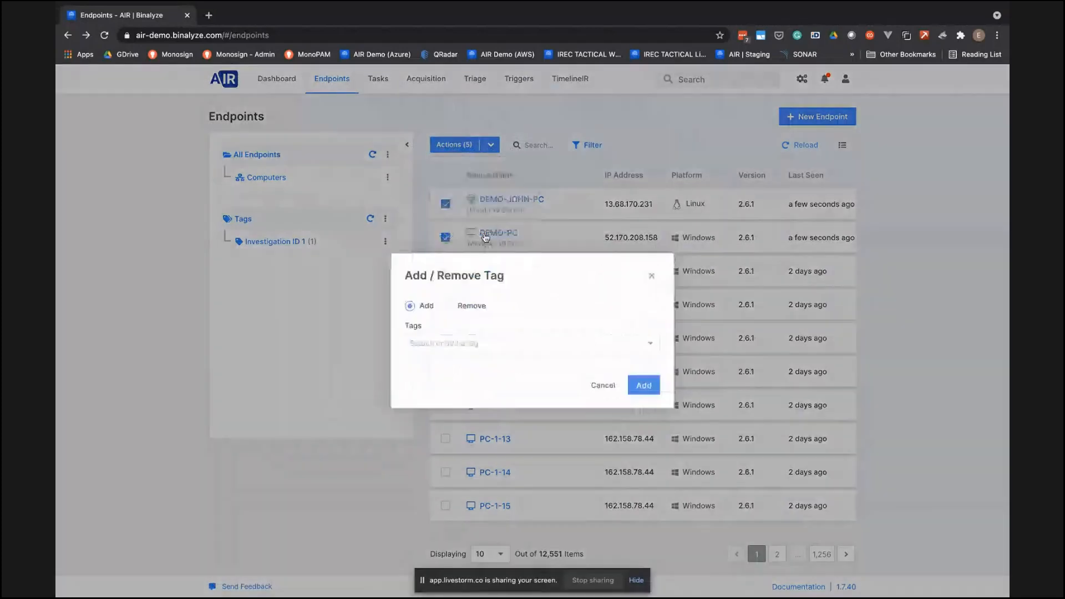
left_click(469, 344)
type("Invest")
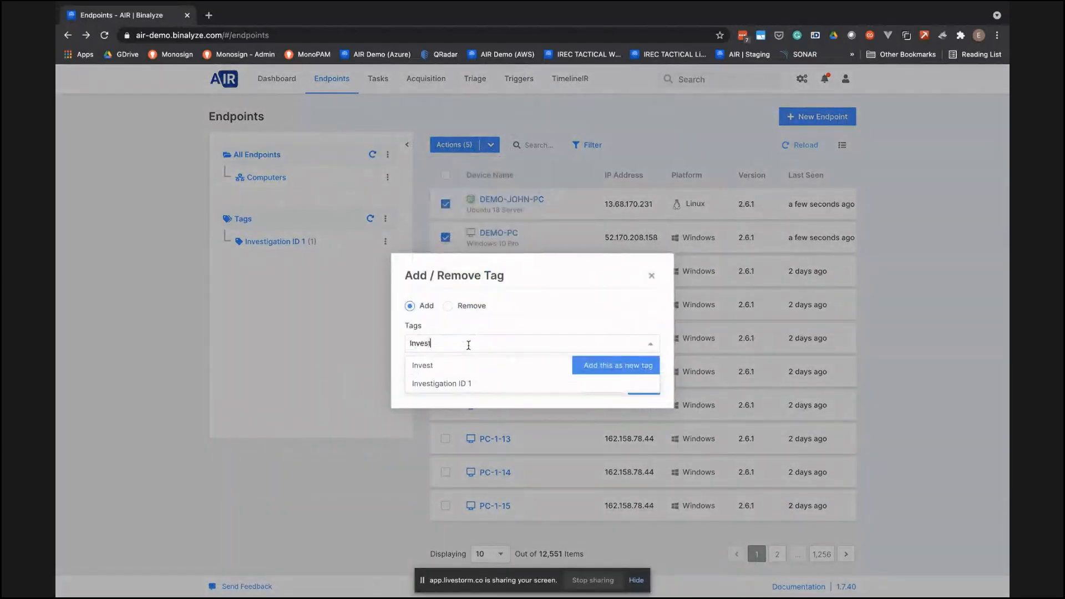
type("igation ID 2")
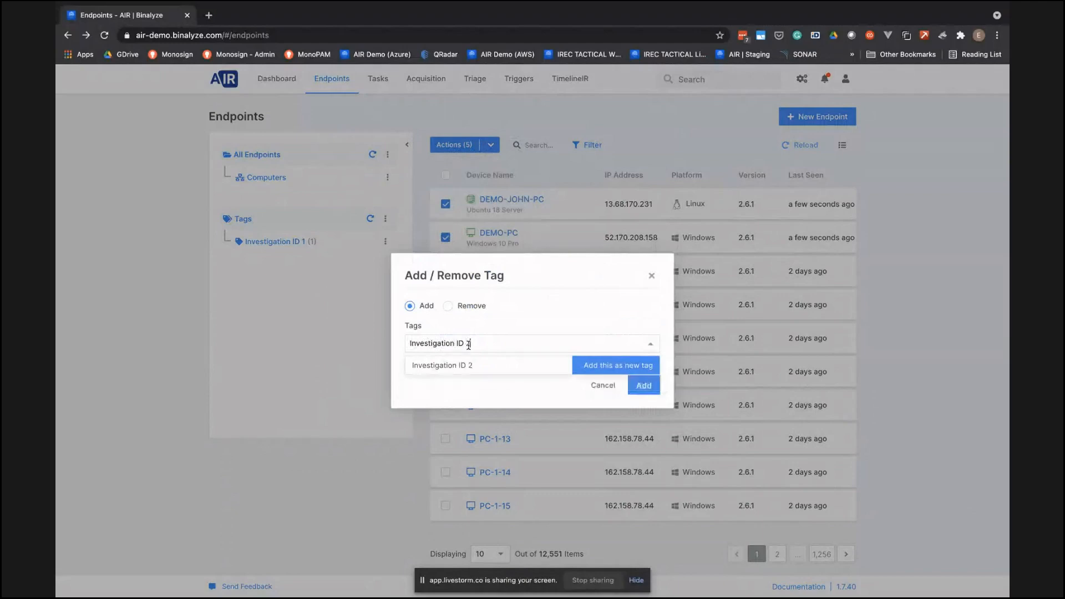
left_click(596, 366)
left_click(643, 385)
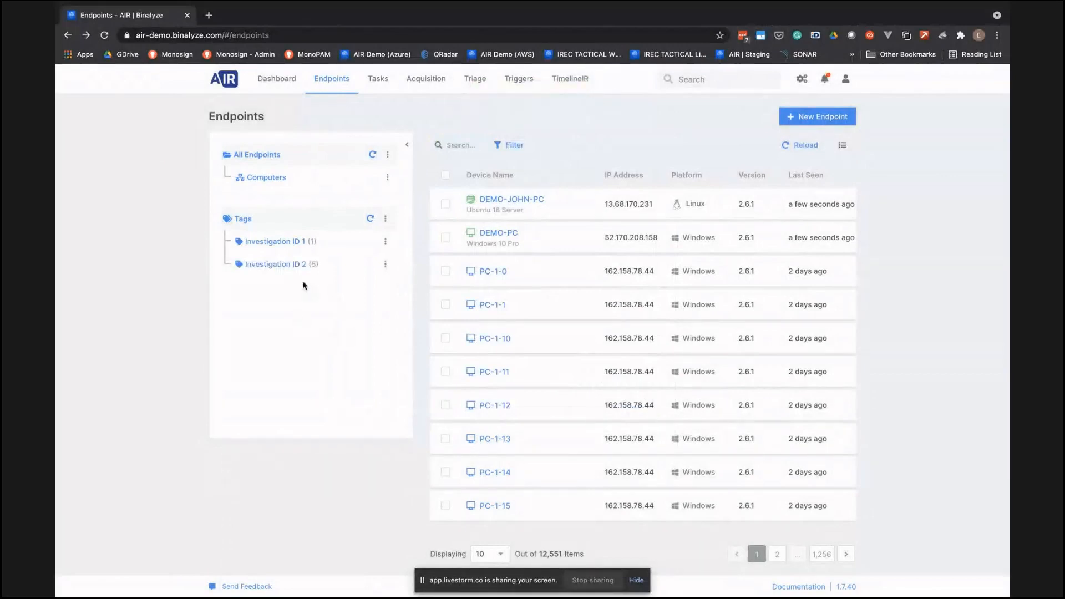
- Filter the endpoints by the Investigation ID 2 tag and view the actions available for that tag
left_click(286, 265)
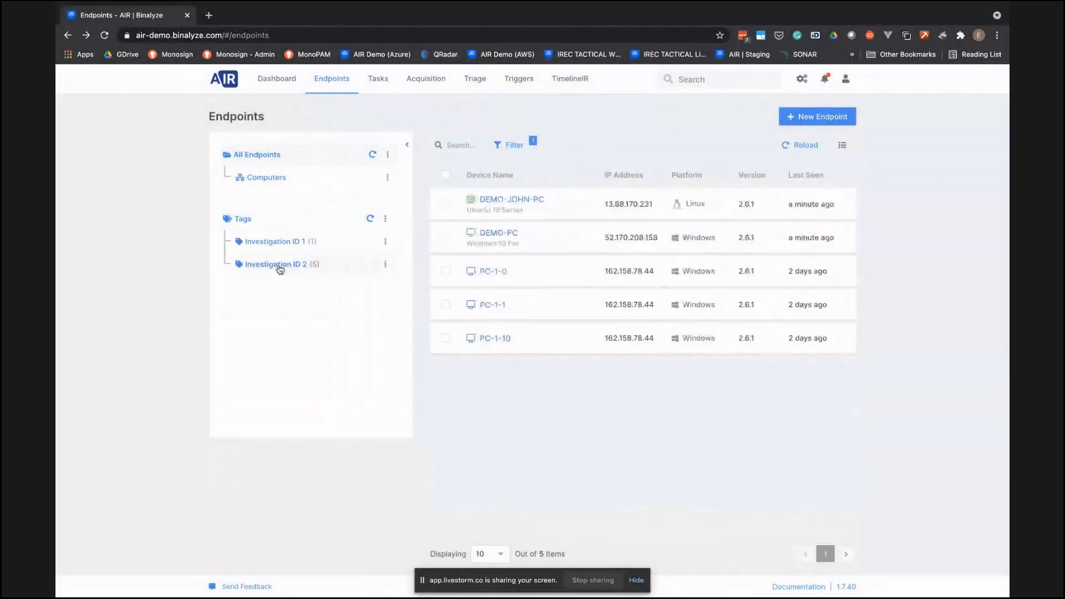
left_click(384, 265)
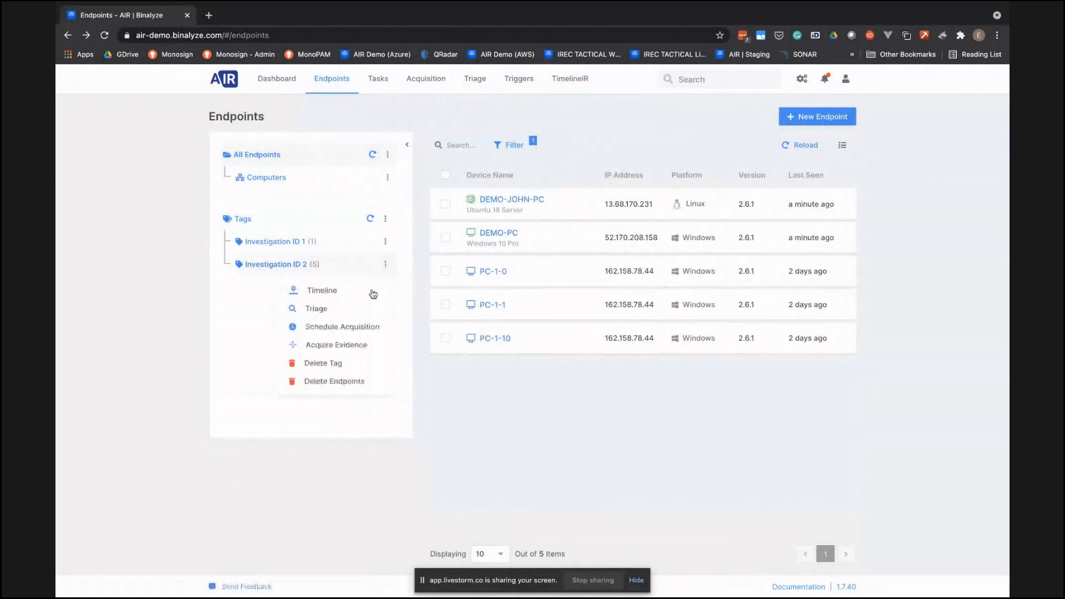
left_click(532, 410)
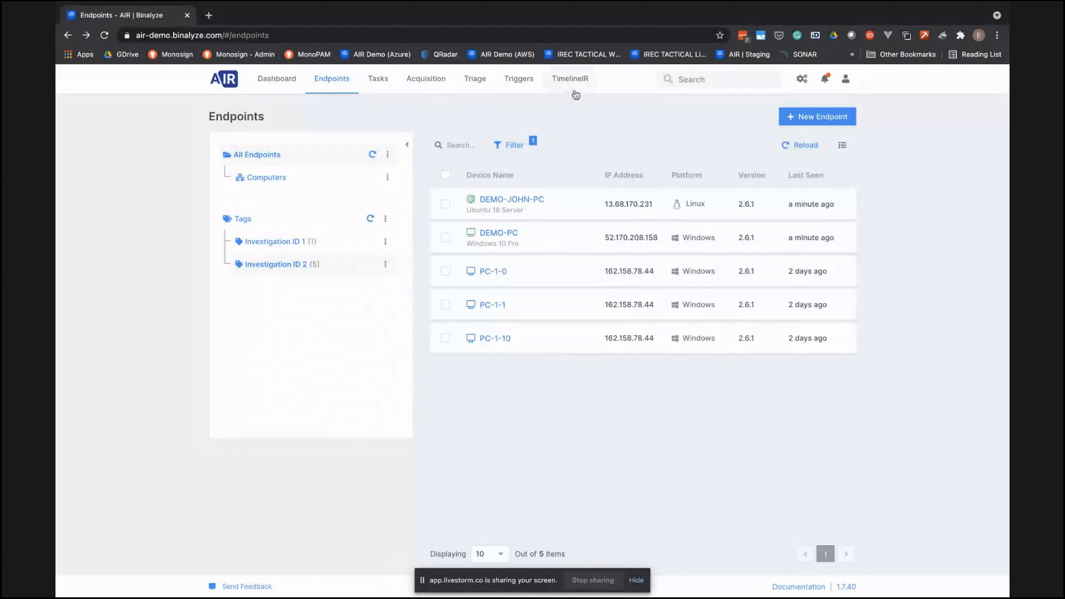
- Start a new trigger named QRadar Profile 1 and review the parser choices, keeping the QRadar parser
left_click(520, 79)
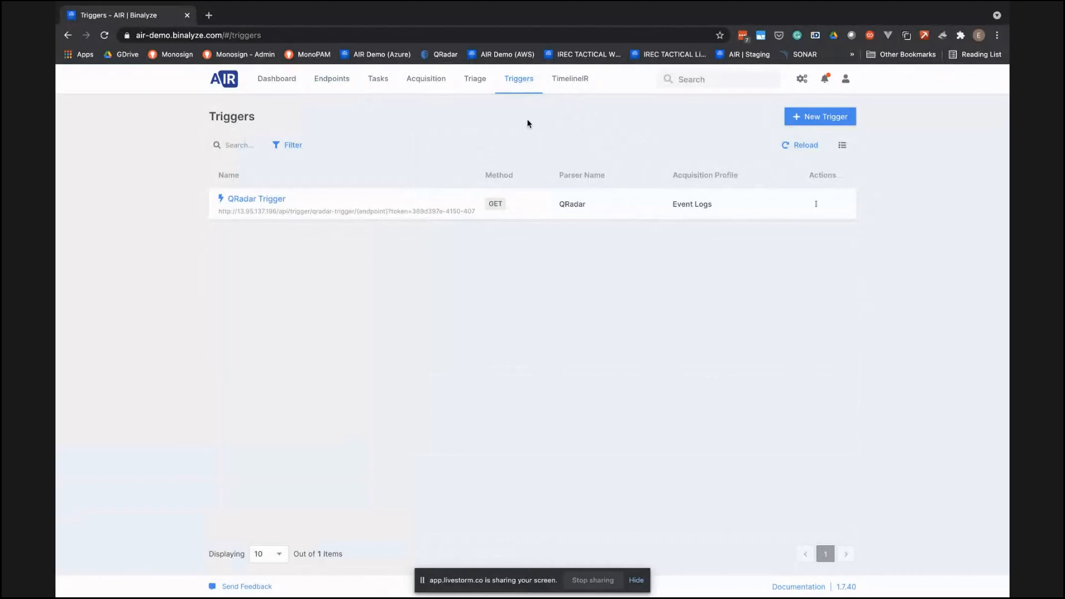
left_click(826, 118)
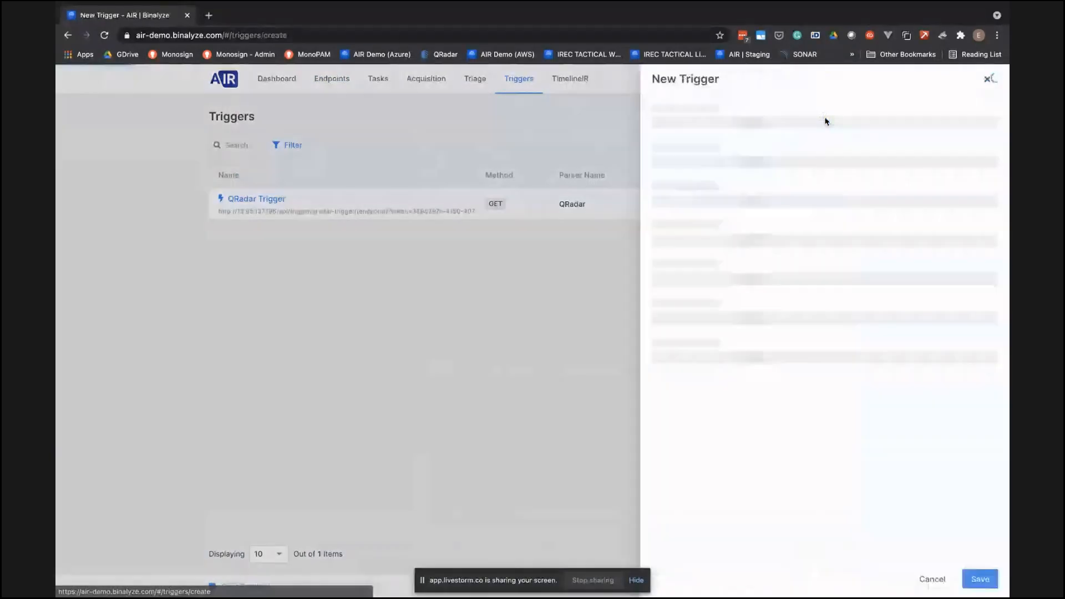
type("Q")
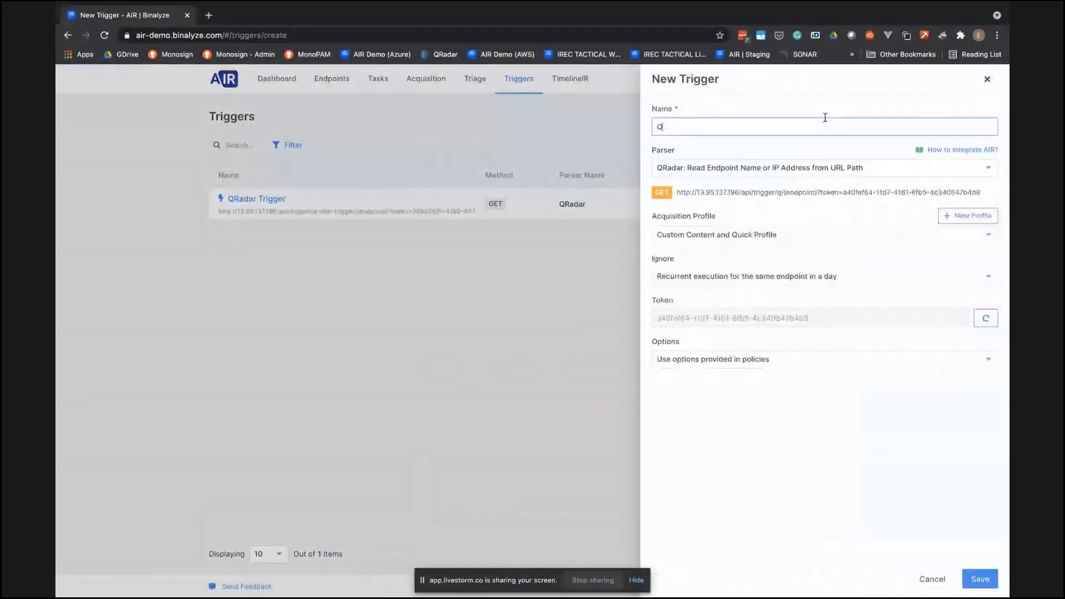
type("Radar ")
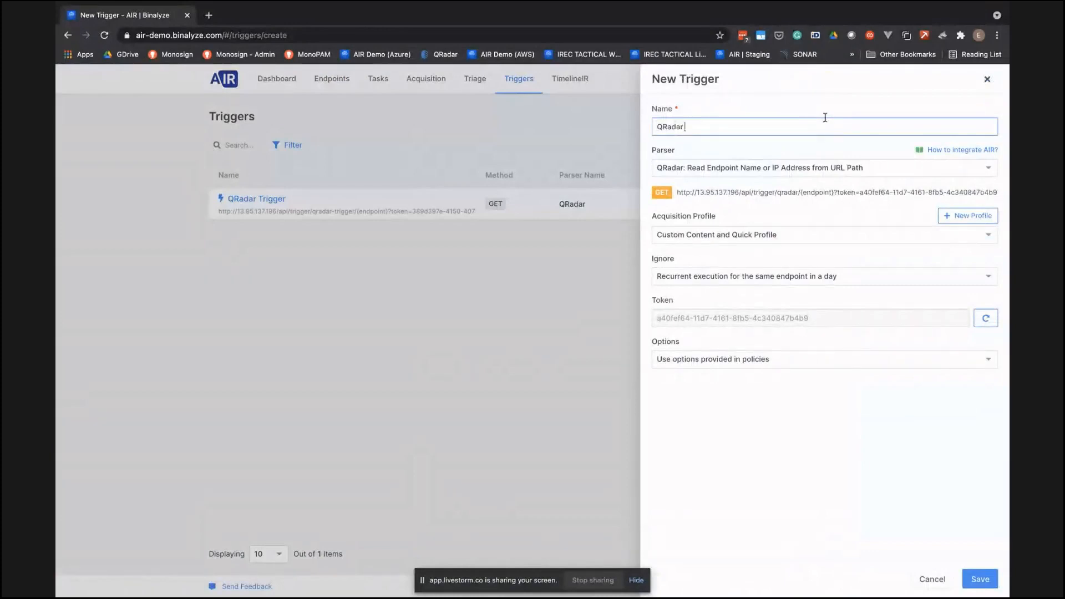
type("Profile 1")
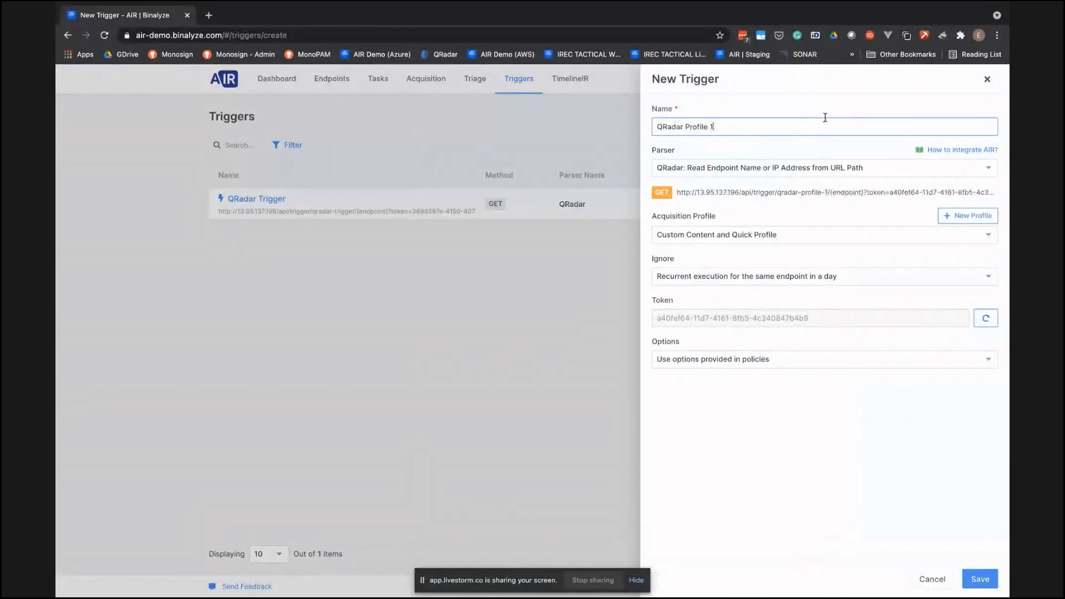
left_click(756, 167)
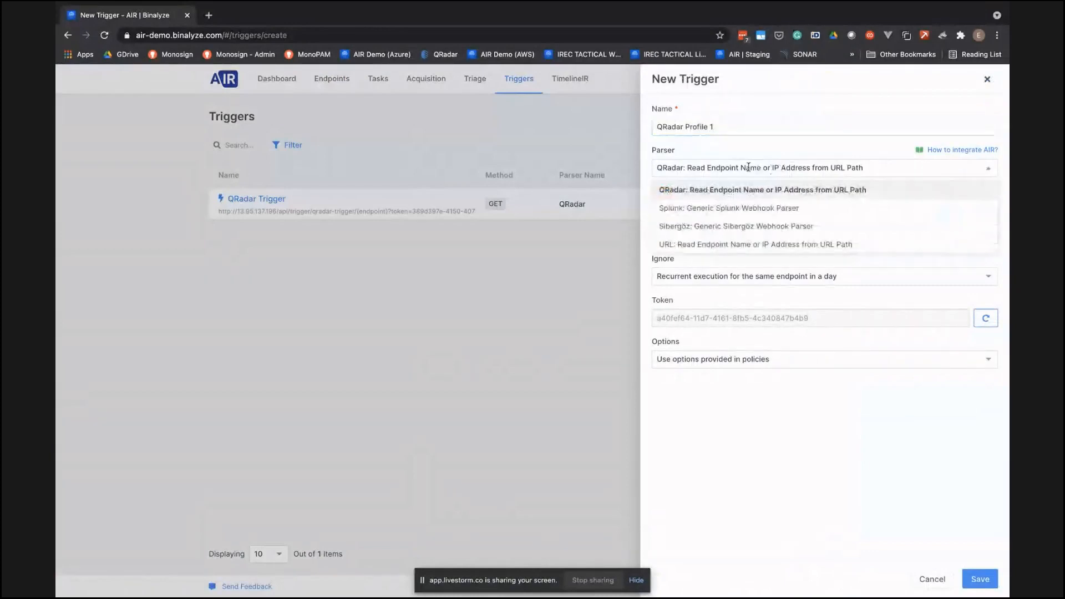
left_click(674, 148)
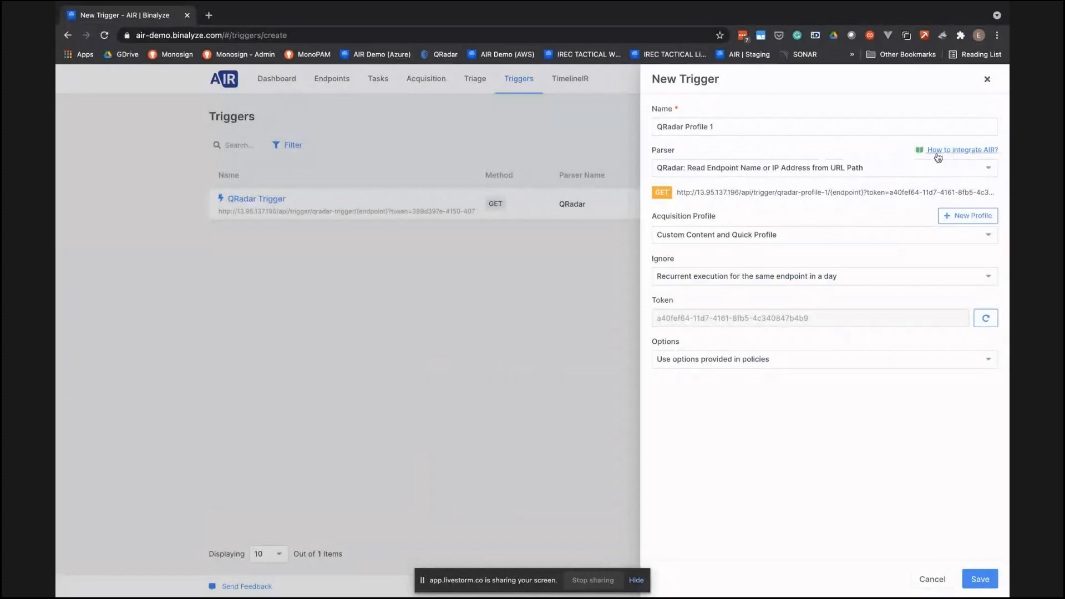
- Open the AIR integration help and read through the script, trigger and custom action steps of the IBM QRadar Integration guide
left_click(964, 155)
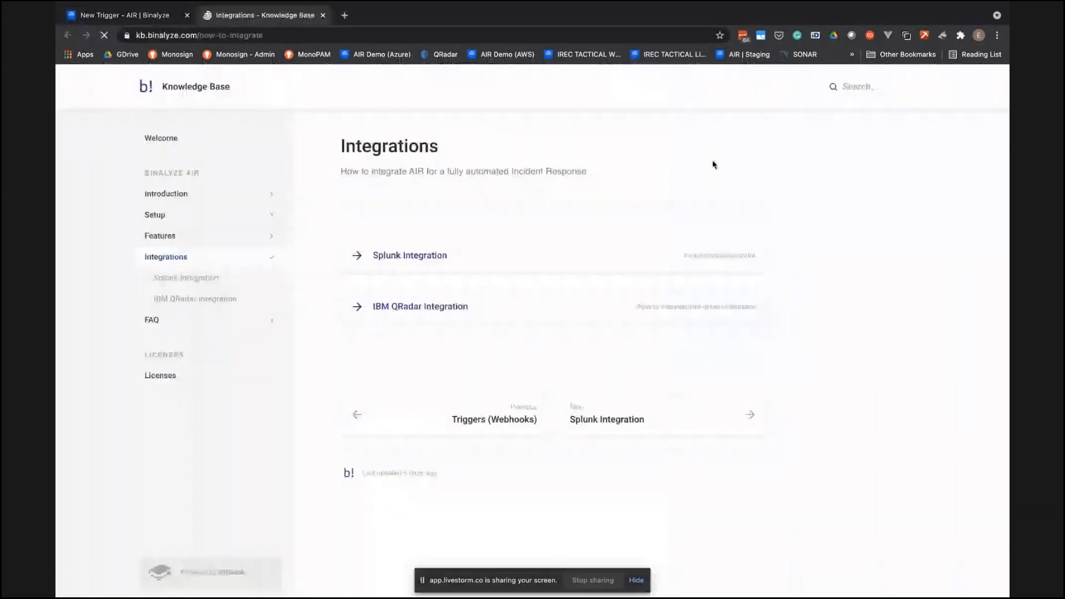
left_click(435, 310)
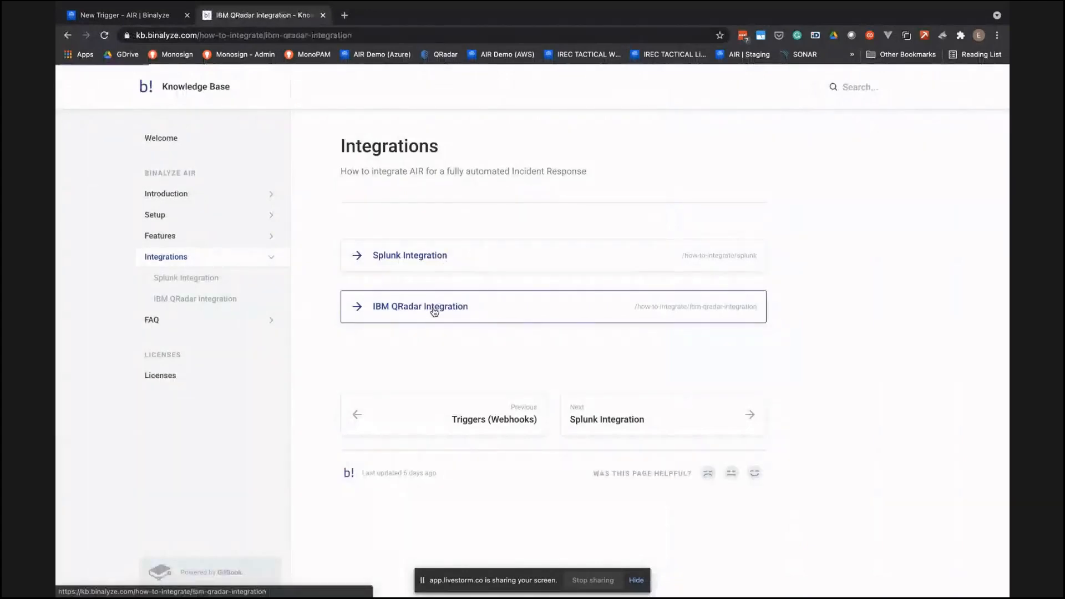
scroll(588, 322, "down", 2)
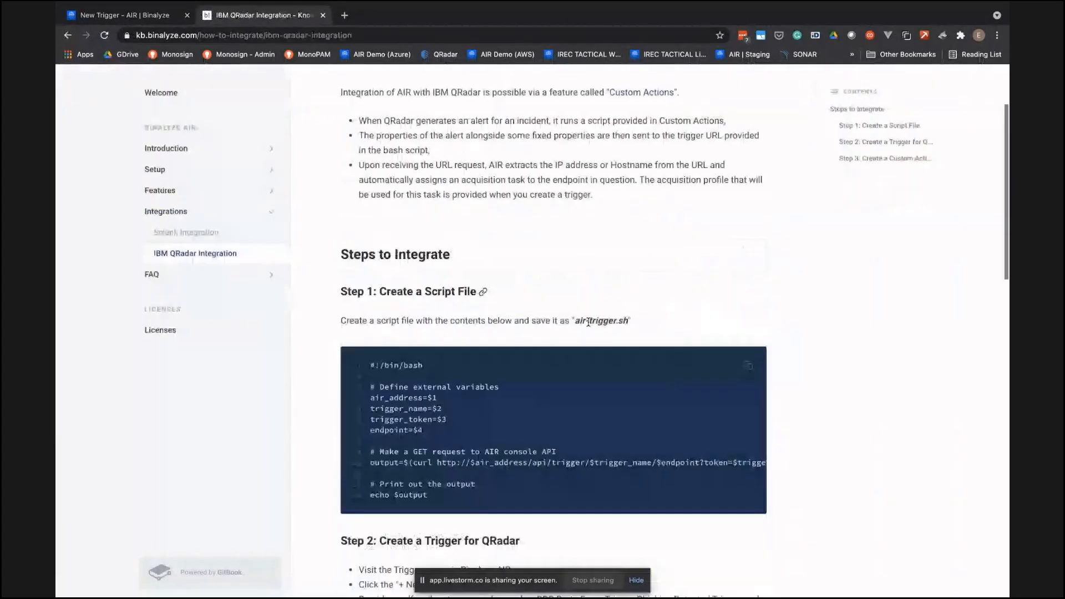
scroll(588, 322, "down", 6)
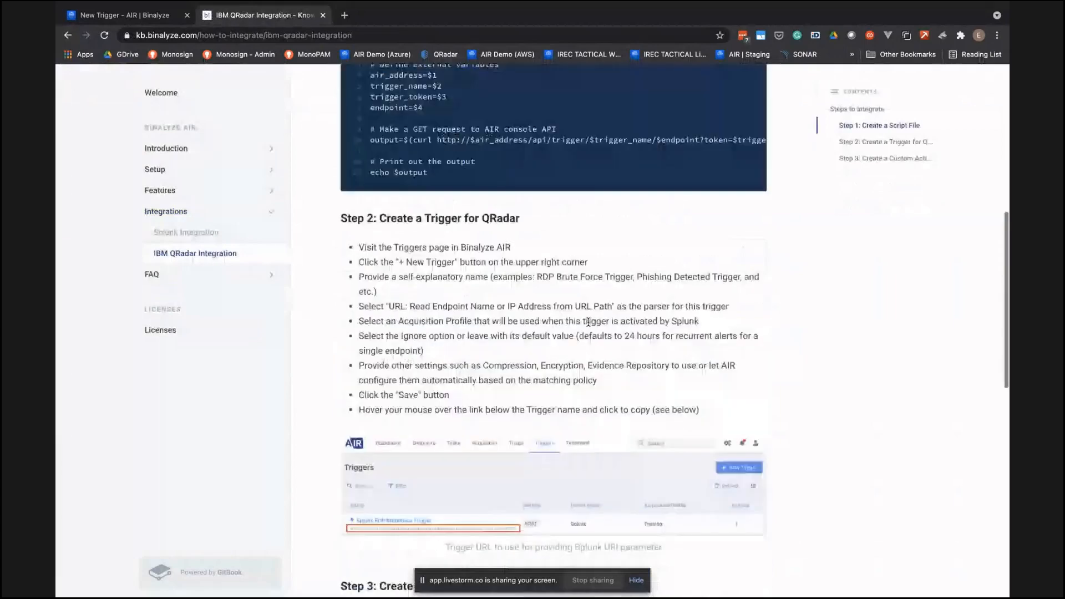
scroll(588, 322, "down", 6)
scroll(588, 322, "up", 1)
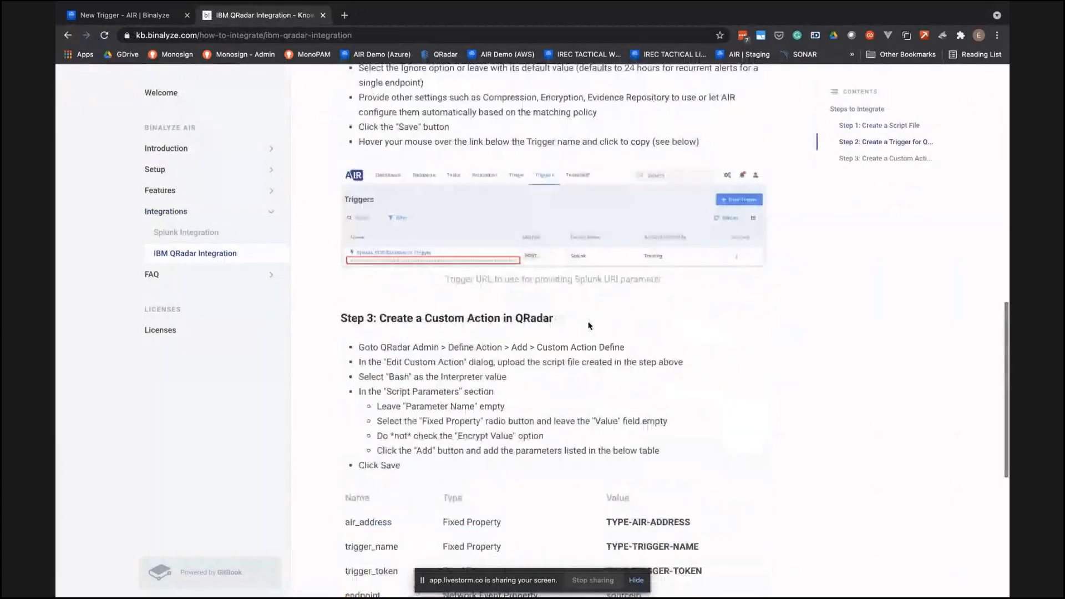
- Return to the new AIR trigger, set its acquisition profile to Browsing History and save the trigger
scroll(589, 327, "up", 13)
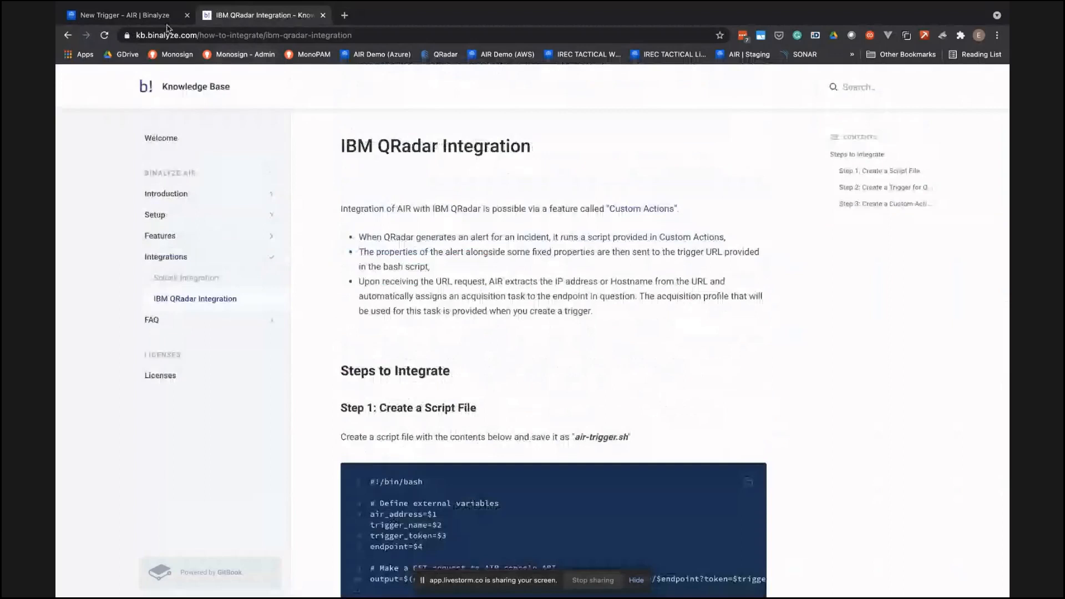
left_click(165, 16)
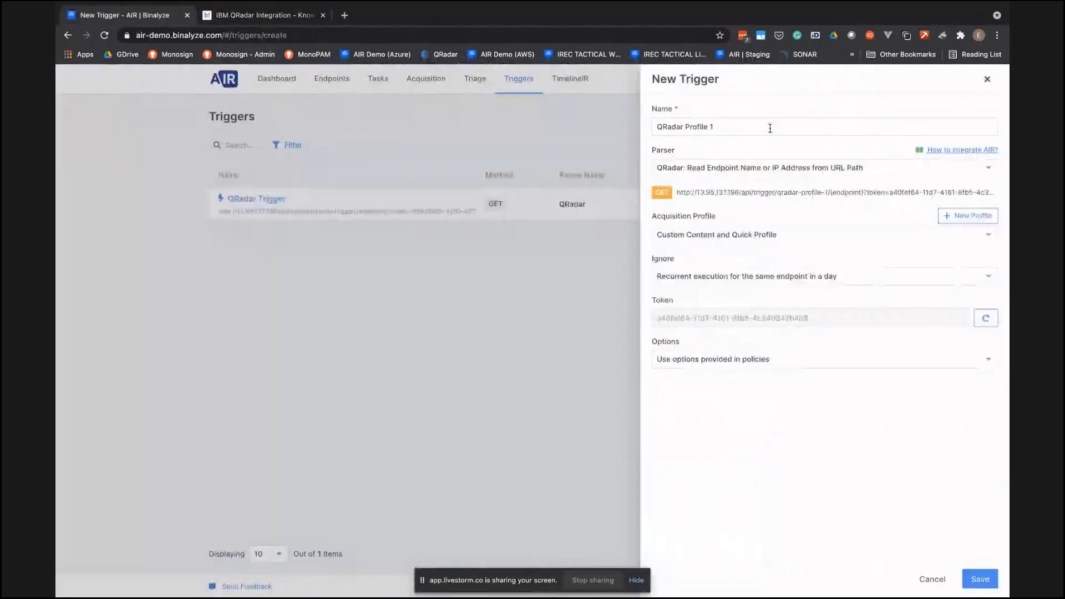
left_click(728, 235)
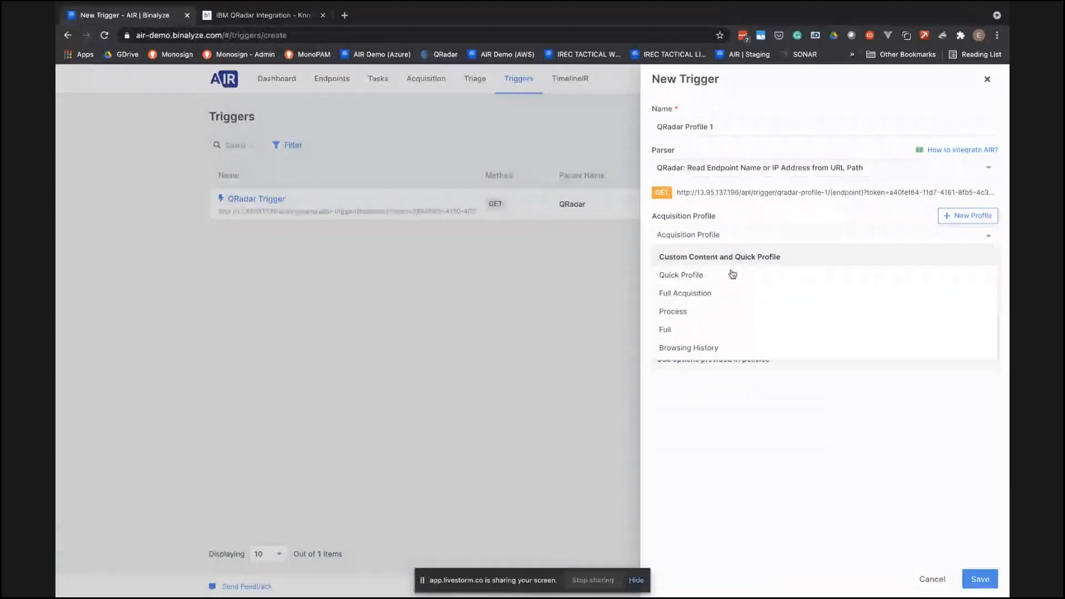
scroll(732, 274, "down", 1)
left_click(714, 324)
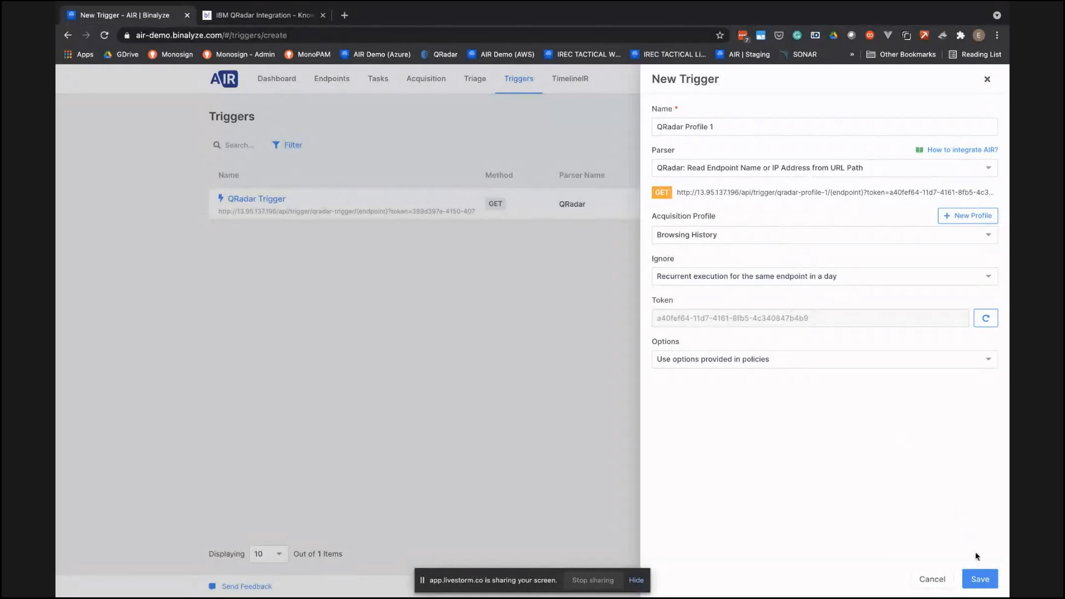
left_click(980, 579)
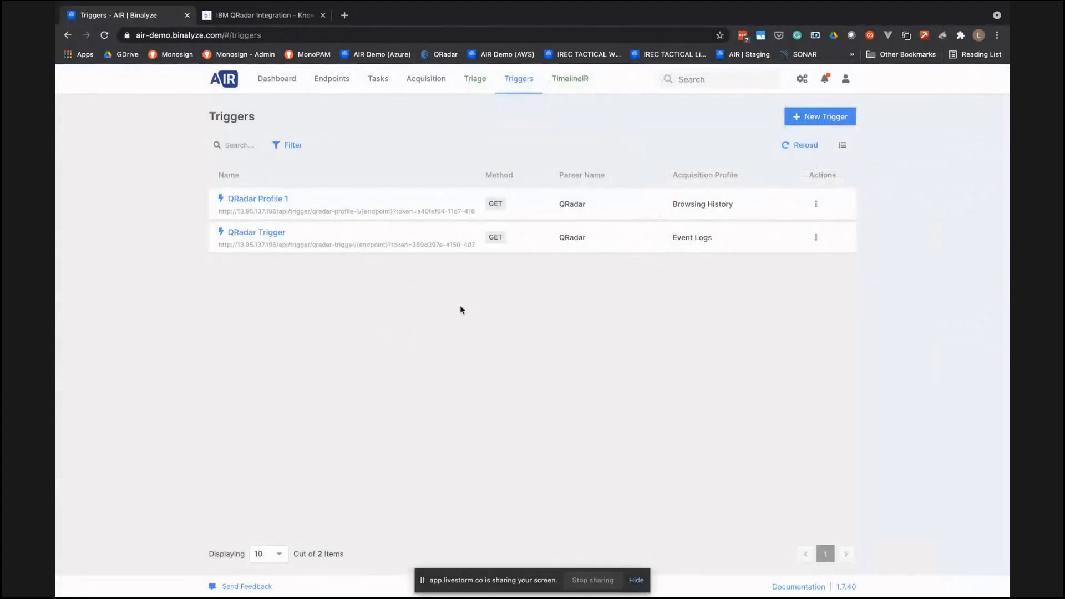
- Switch to the IBM QRadar console, log in with the prefilled credentials and dismiss the license notice
key("ctrl+Up")
left_click(584, 42)
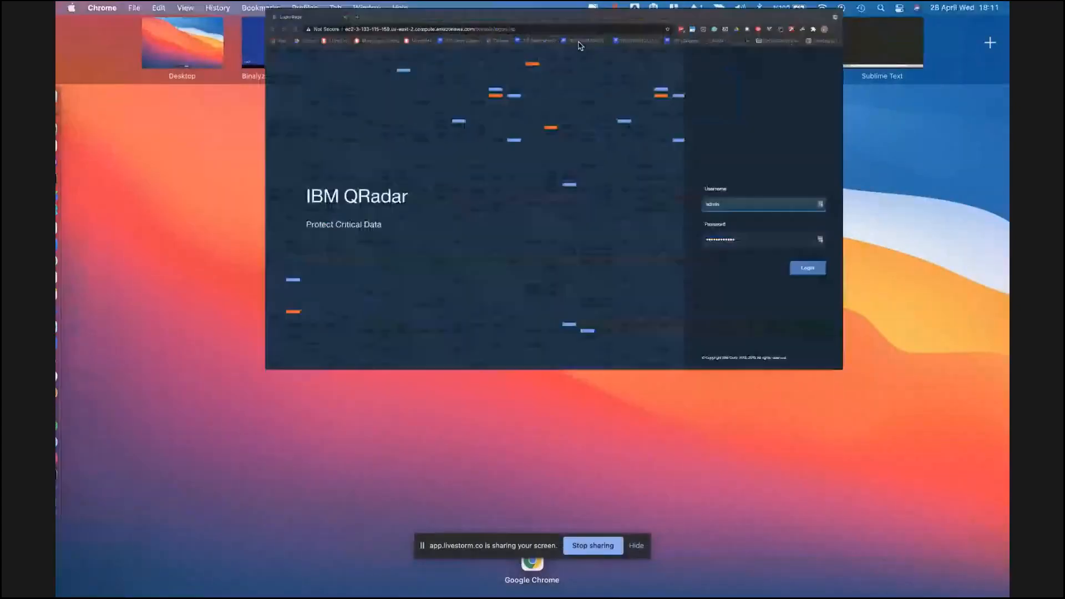
left_click(949, 433)
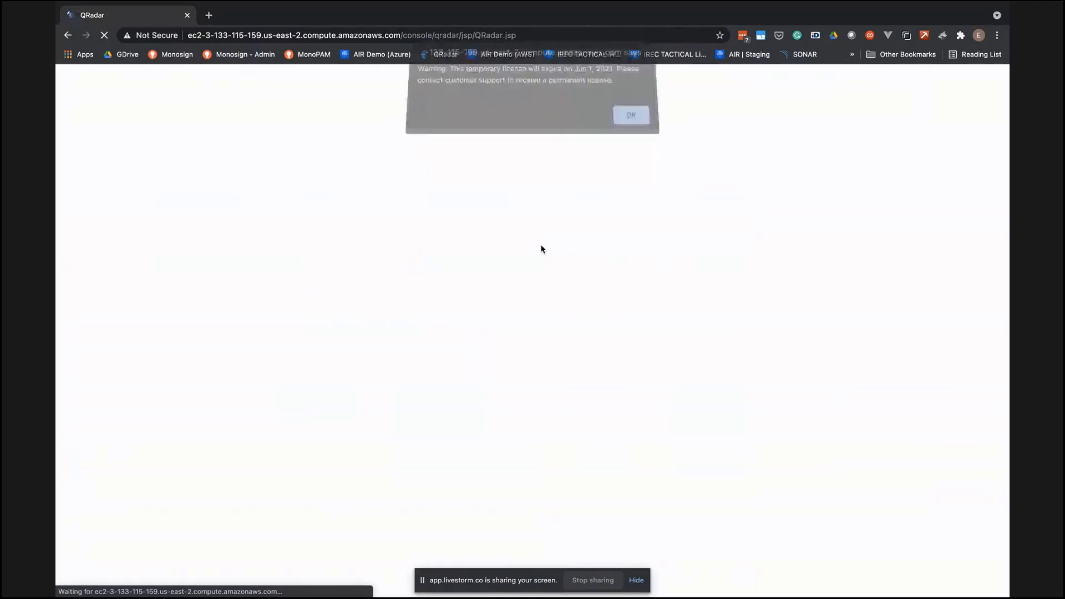
left_click(632, 122)
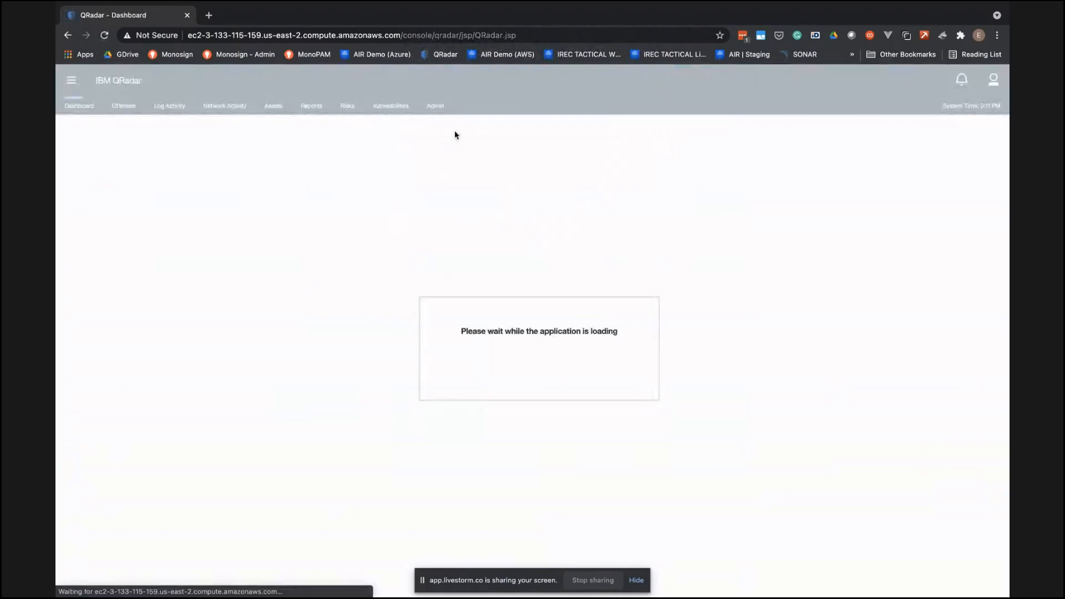
- Open Define Actions from the Custom Actions section of the QRadar admin console
left_click(435, 106)
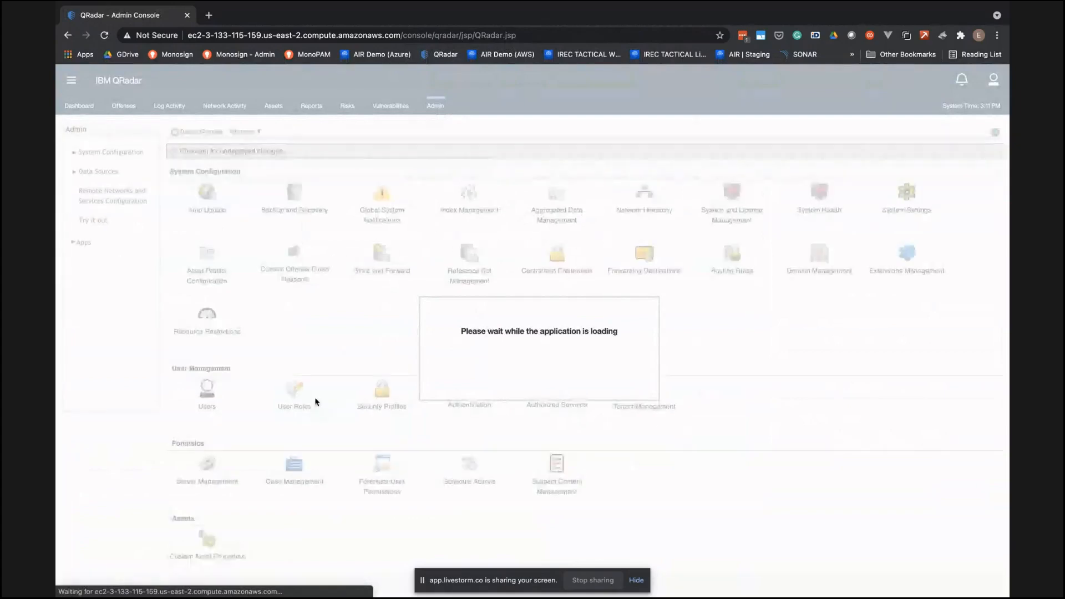
scroll(382, 412, "down", 5)
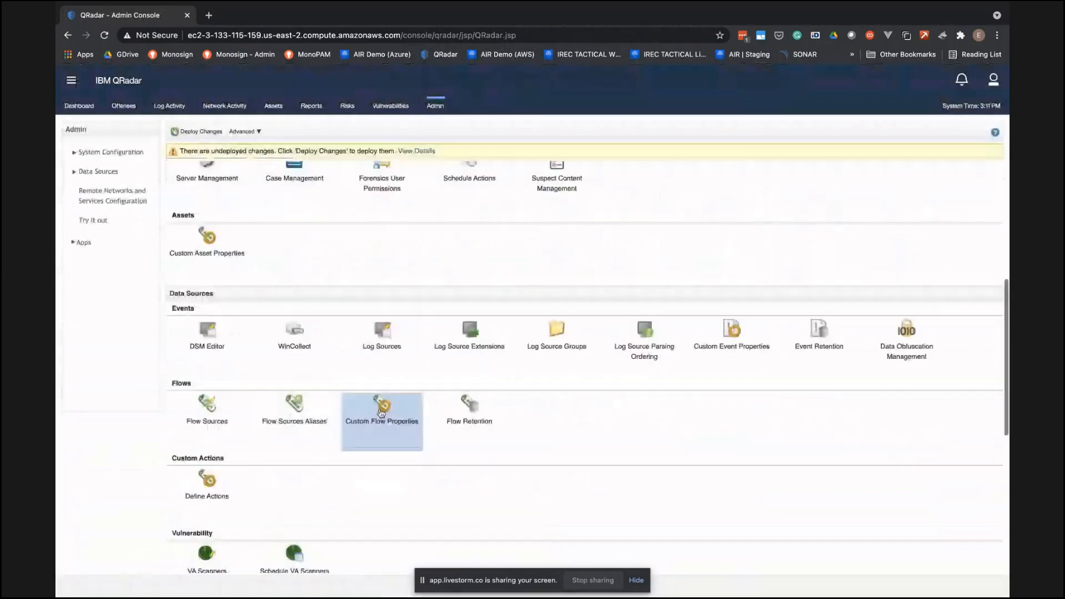
scroll(278, 414, "down", 1)
left_click(204, 418)
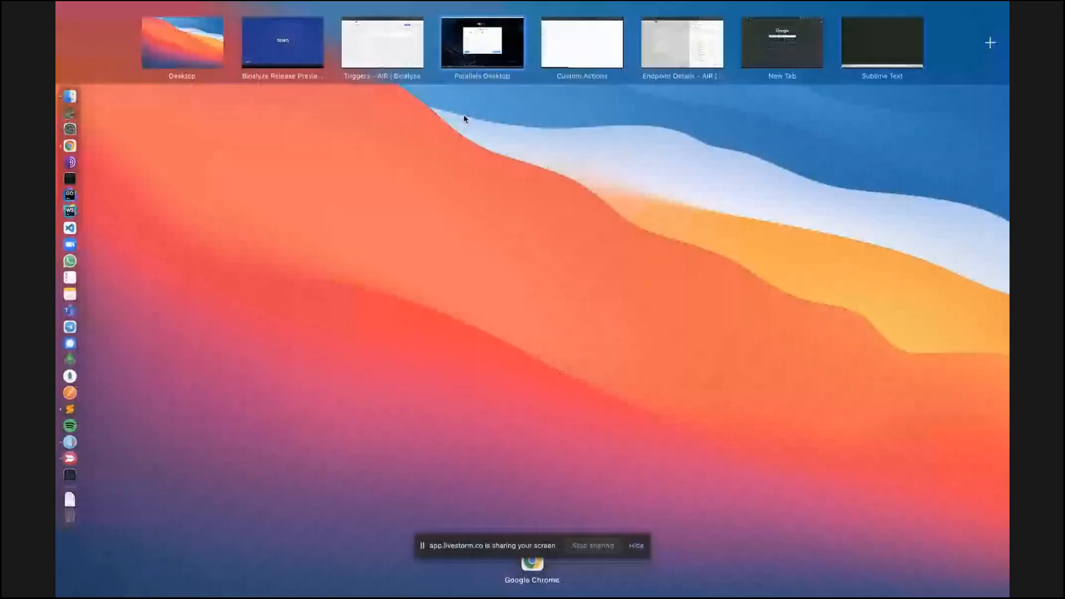
- Look at the AIR triggers list and return to the QRadar Custom Actions page
left_click(380, 52)
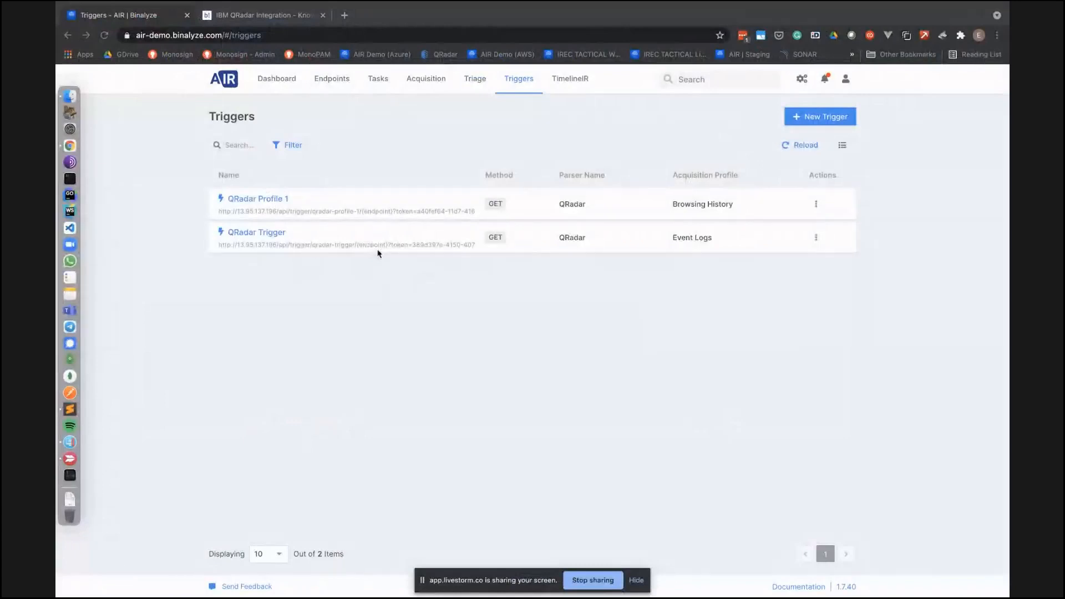
key("ctrl+Up")
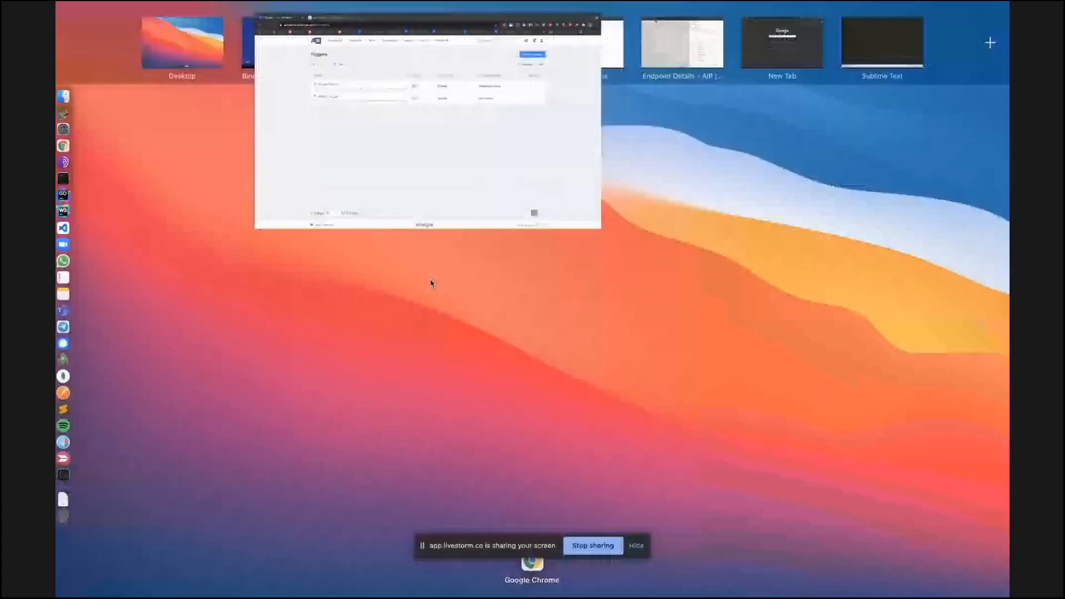
left_click(582, 43)
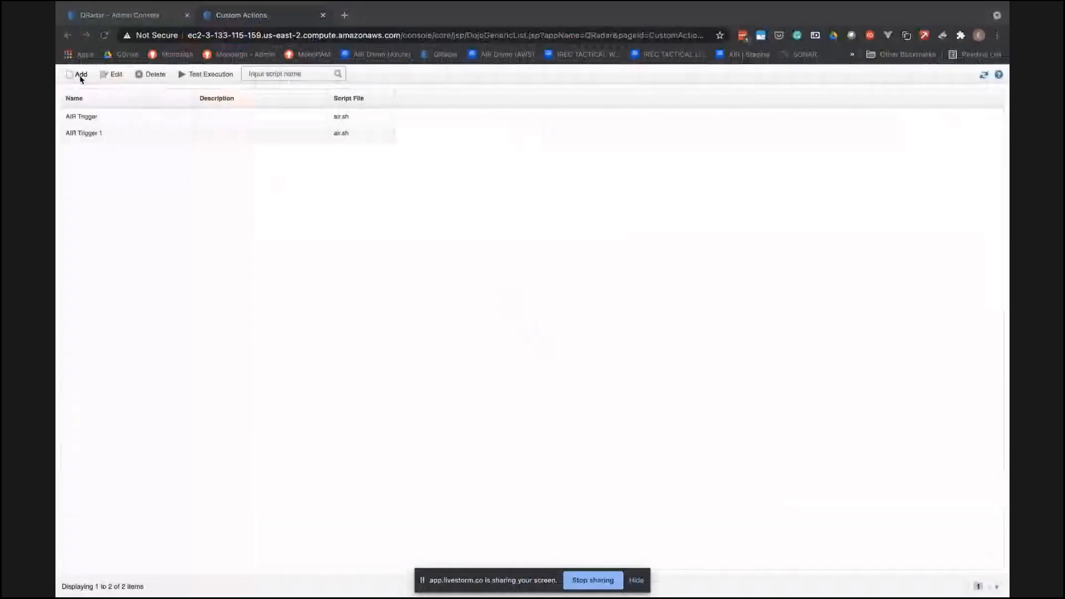
- Start a new custom action named AIR Integration, review the interpreter choices and keep Bash
left_click(79, 75)
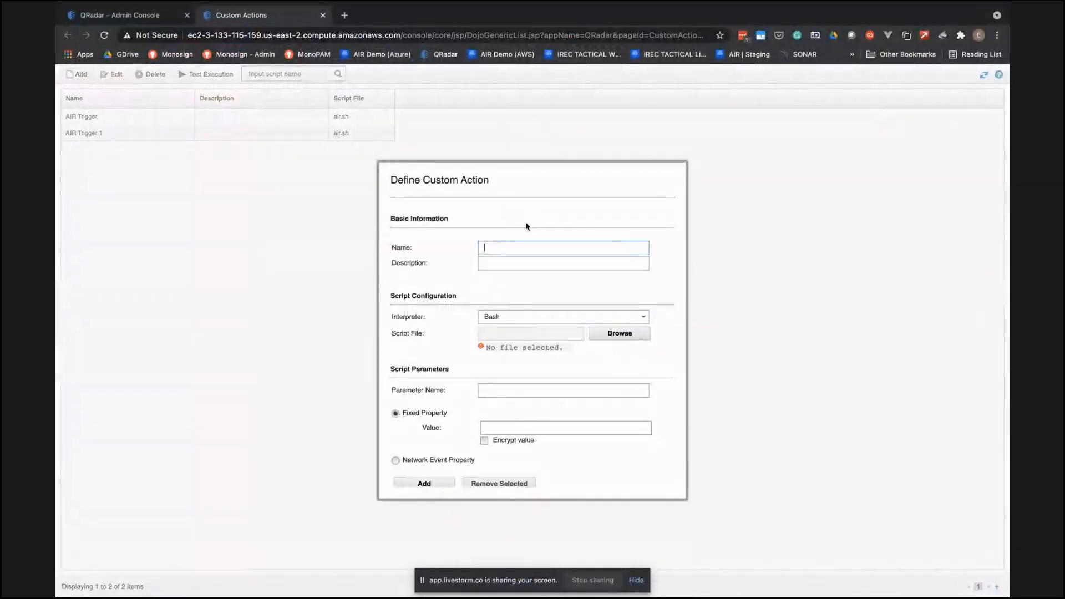
type("AIR Integration")
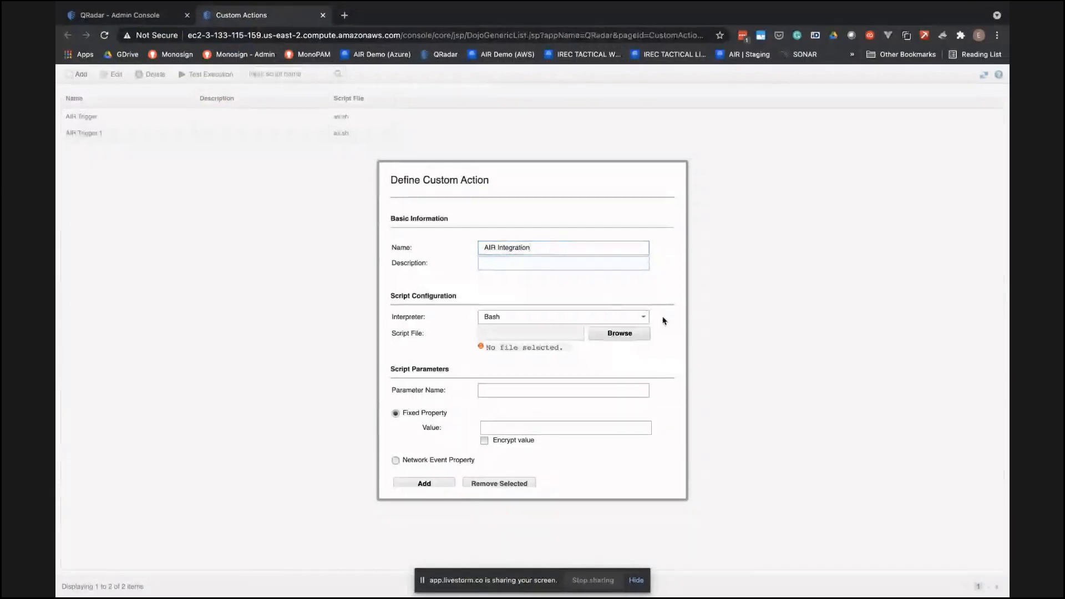
left_click(642, 317)
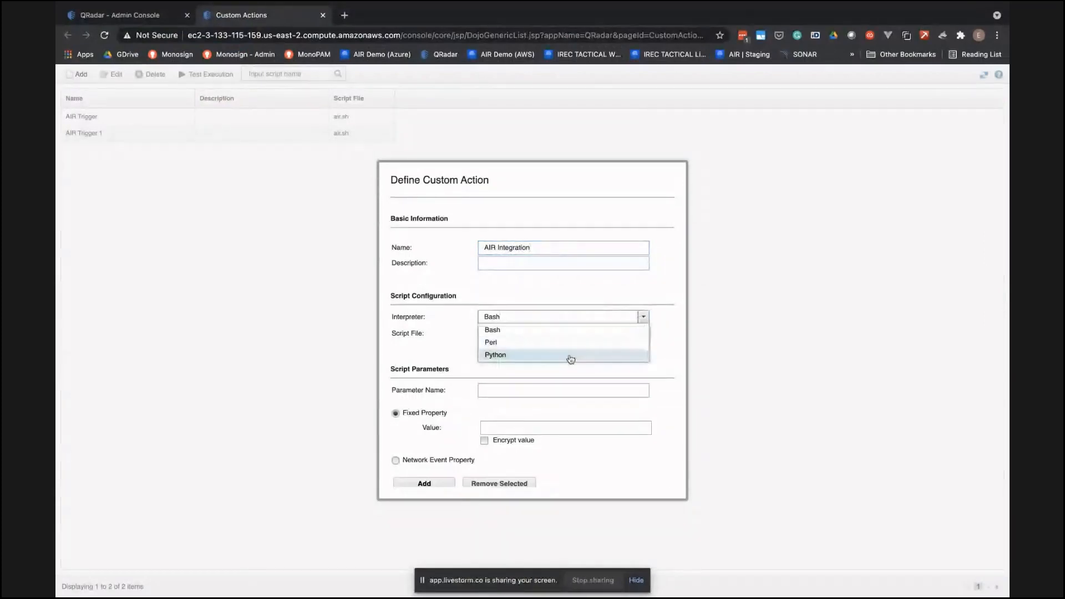
left_click(651, 290)
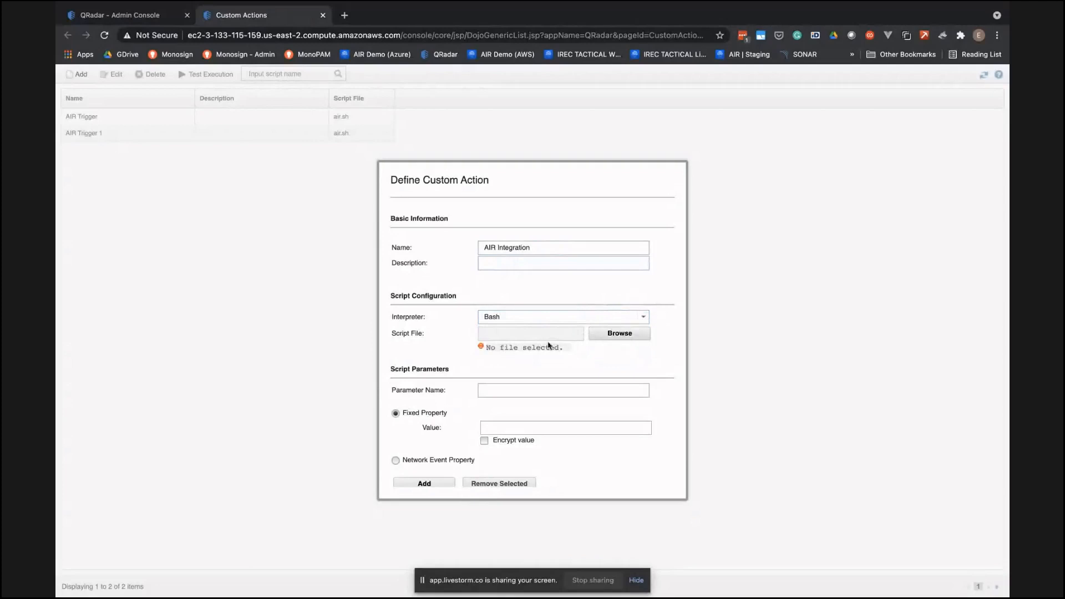
- Switch to the Windows virtual machine and open kb.binalyze.com in a new browser tab
key("ctrl+Up")
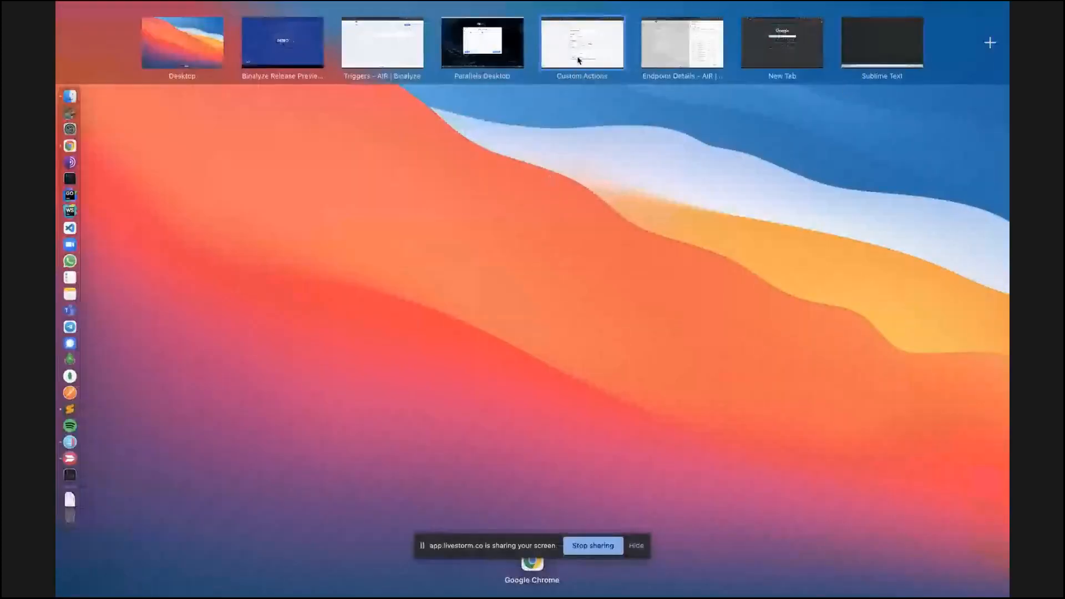
left_click(578, 53)
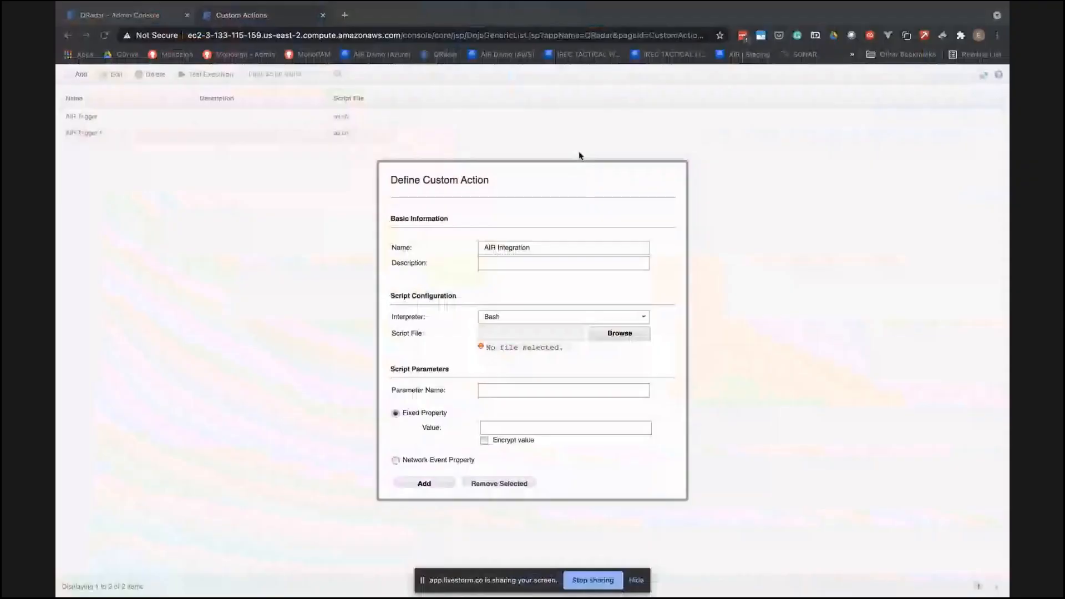
key("ctrl+Left")
left_click(208, 11)
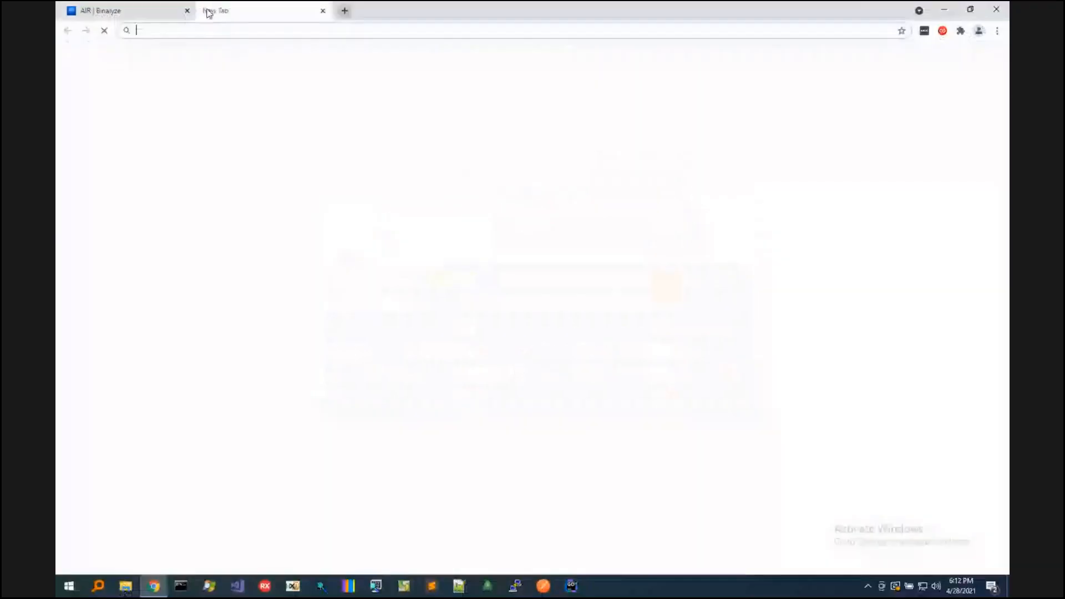
type("kb.binalyze.com")
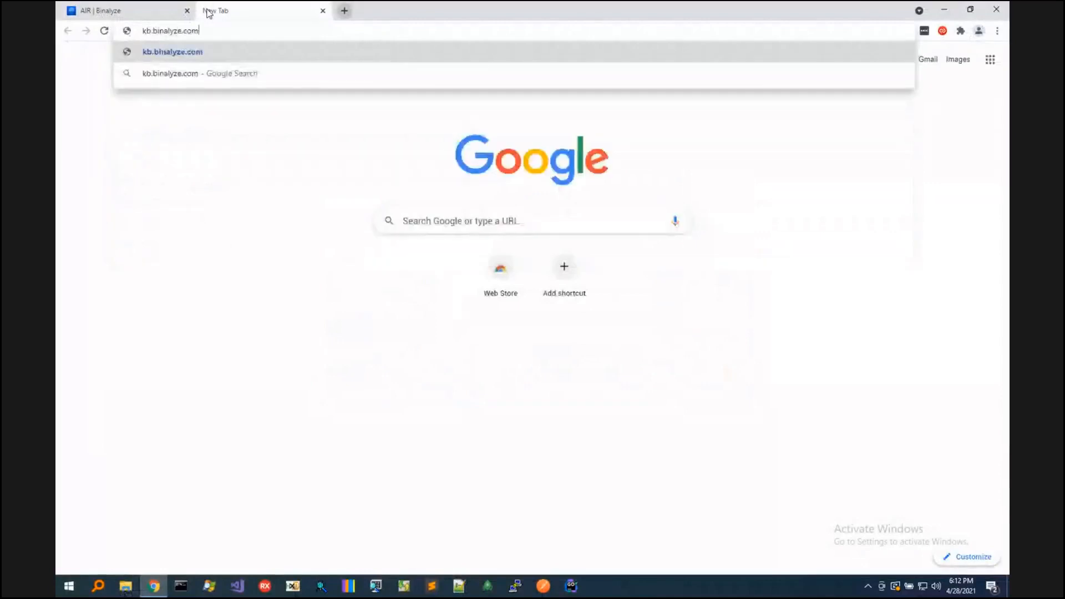
key("Return")
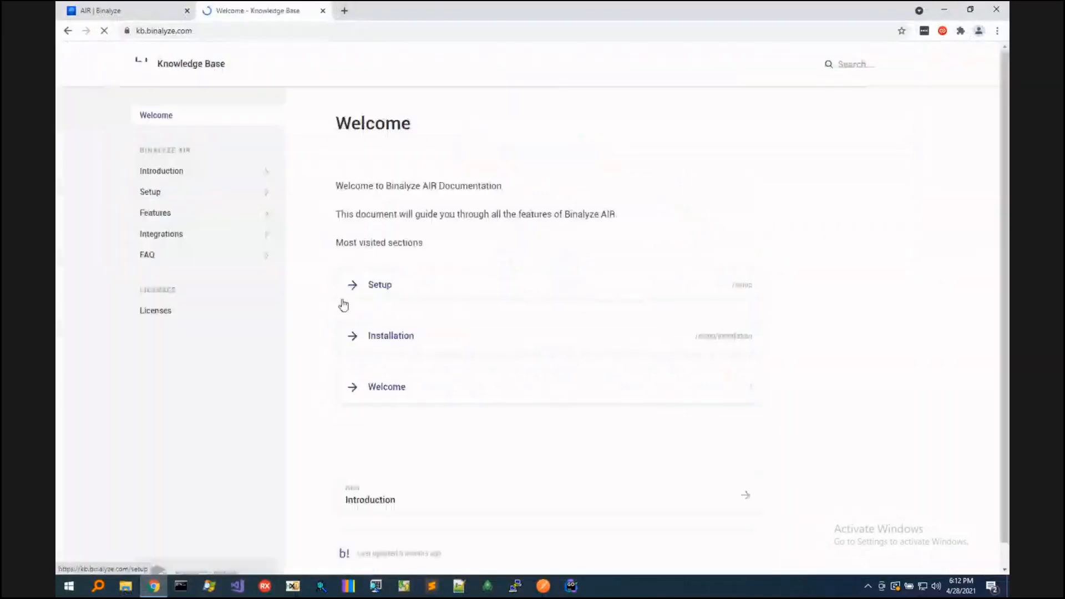
- Open the IBM QRadar Integration guide in the knowledge base's integrations and view the script in Step 1
left_click(178, 235)
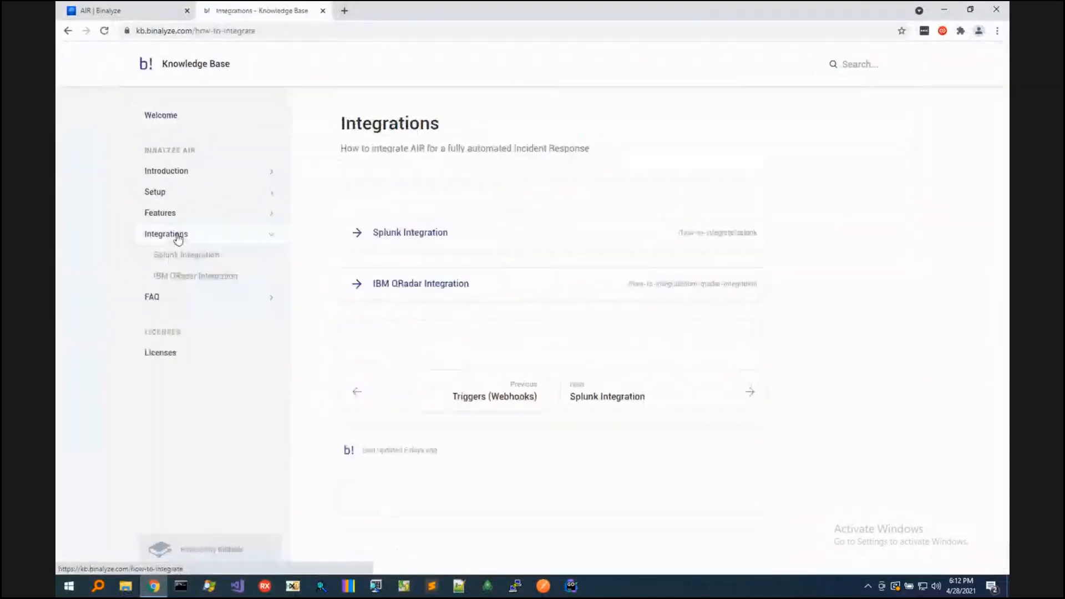
left_click(404, 291)
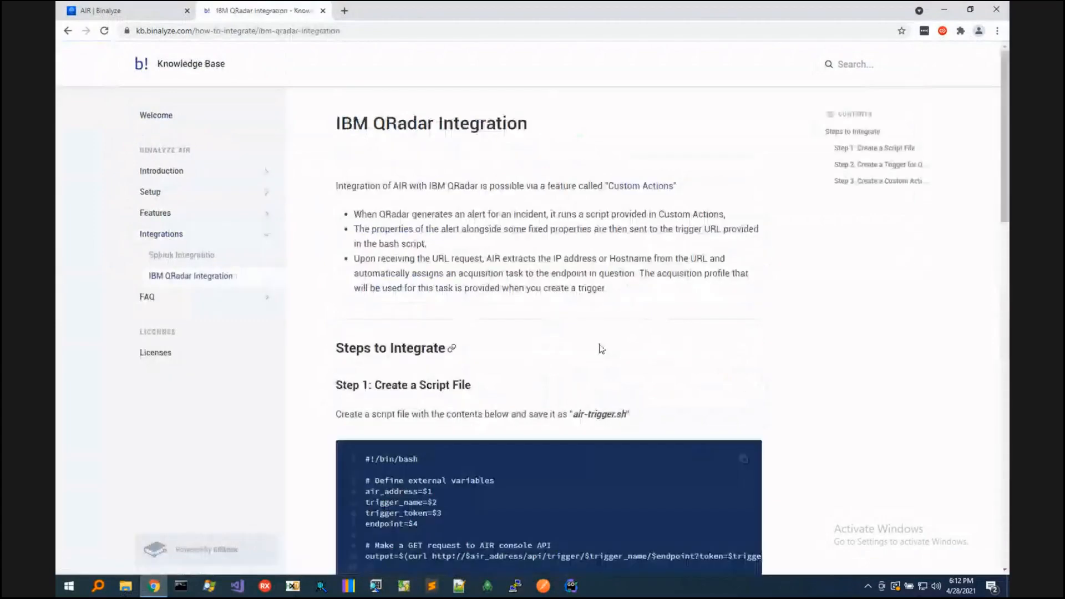
scroll(600, 347, "down", 1)
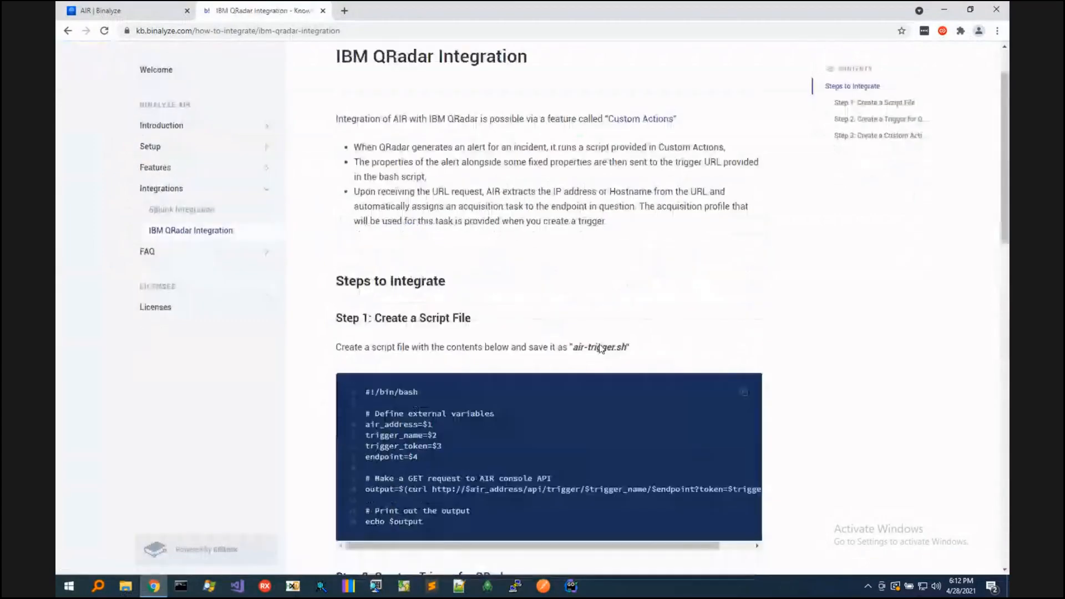
scroll(601, 348, "down", 2)
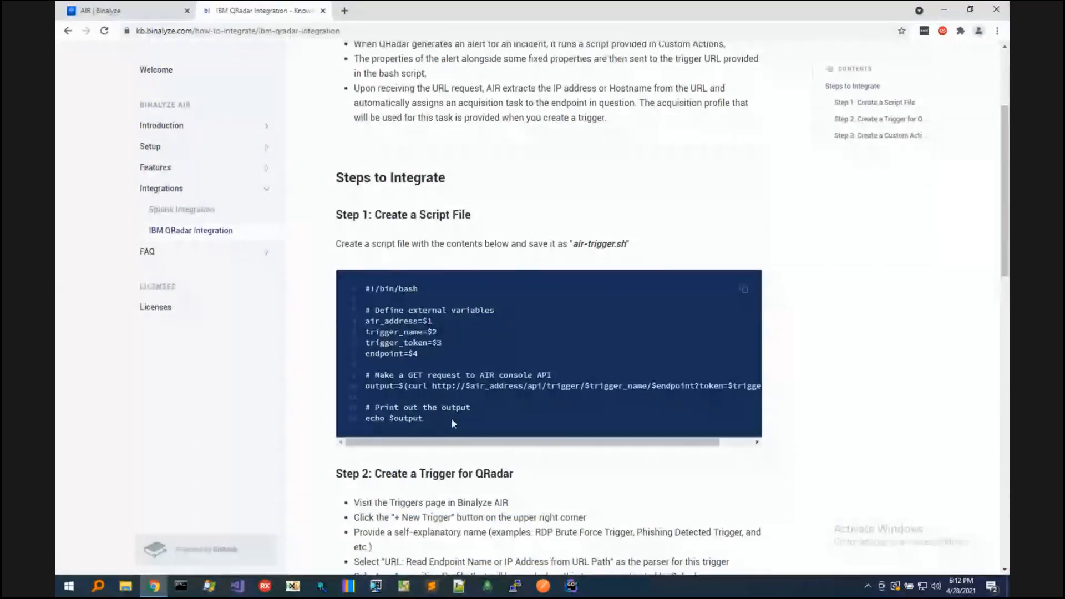
- Return to the QRadar custom action and choose air.sh from the Desktop as its script file
key("ctrl+Up")
left_click(580, 45)
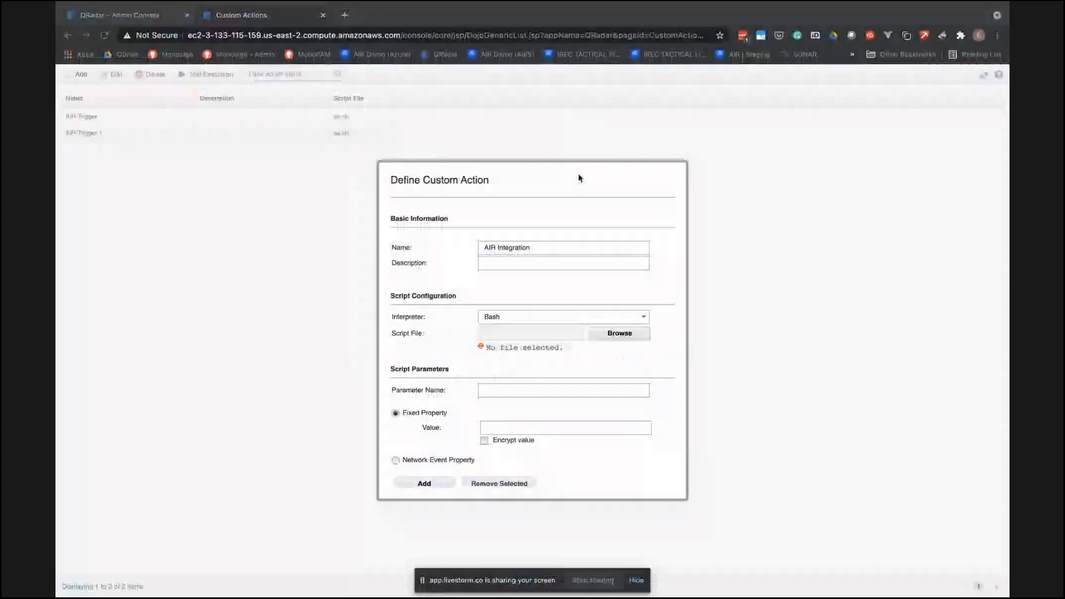
left_click(617, 333)
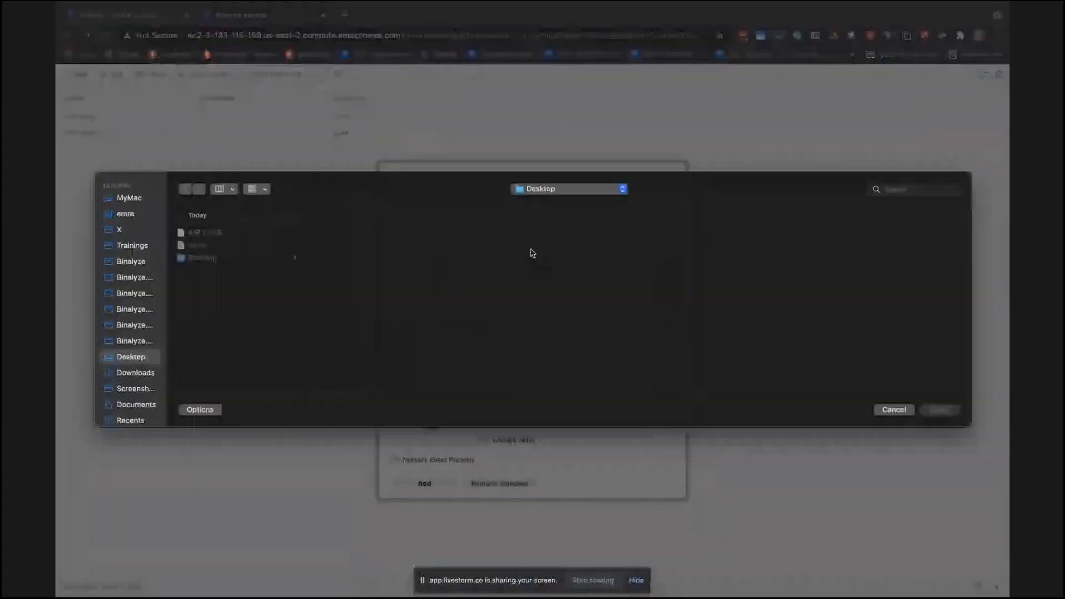
left_click(200, 247)
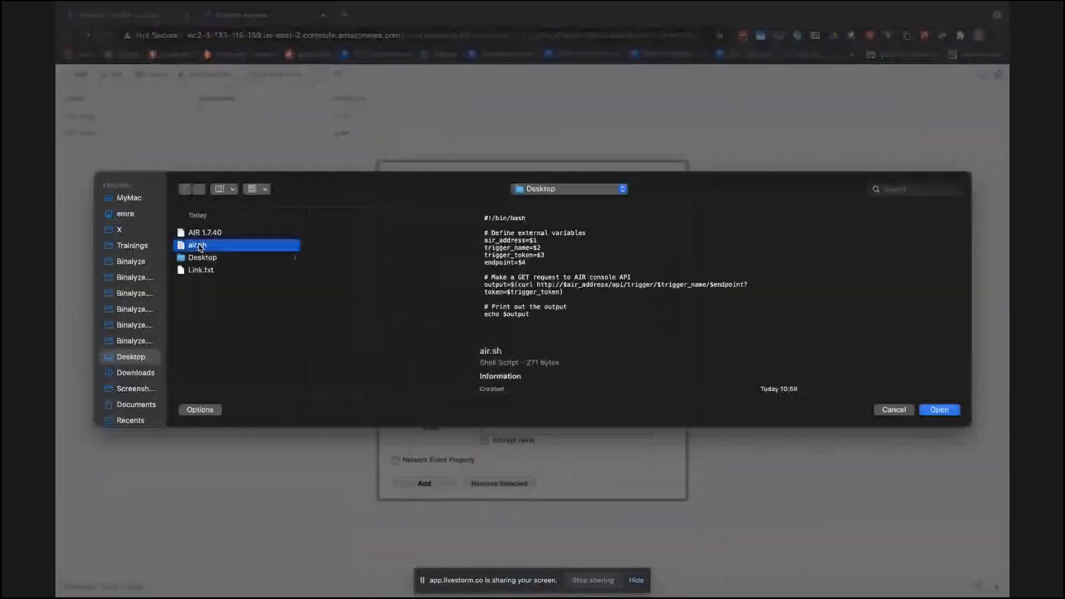
double_click(200, 247)
- Copy the name air_address from the guide's parameter table and enter it as the custom action's parameter name
scroll(487, 268, "down", 2)
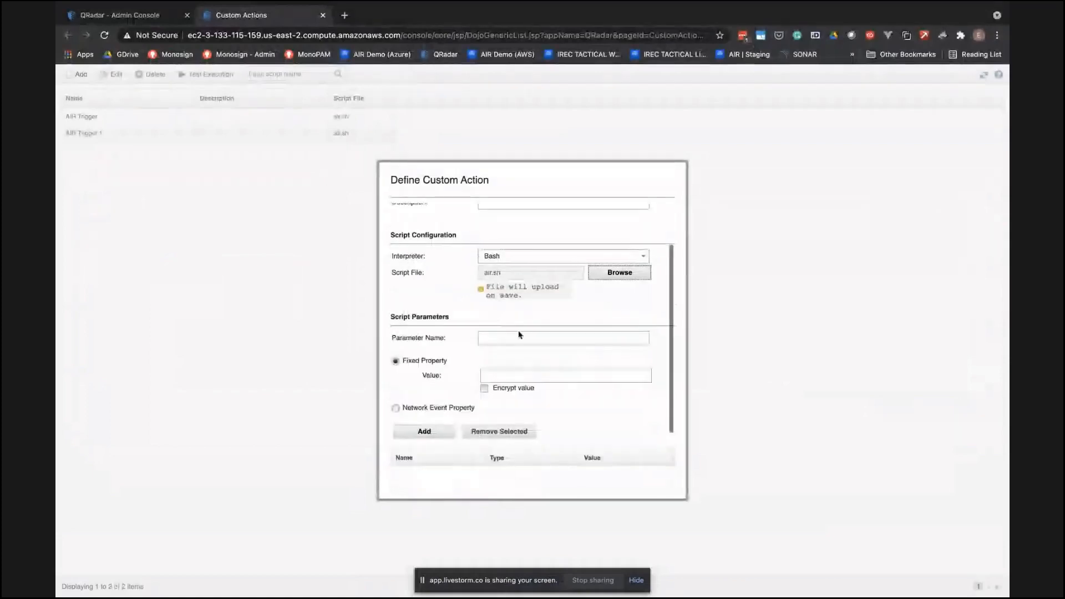
left_click(506, 338)
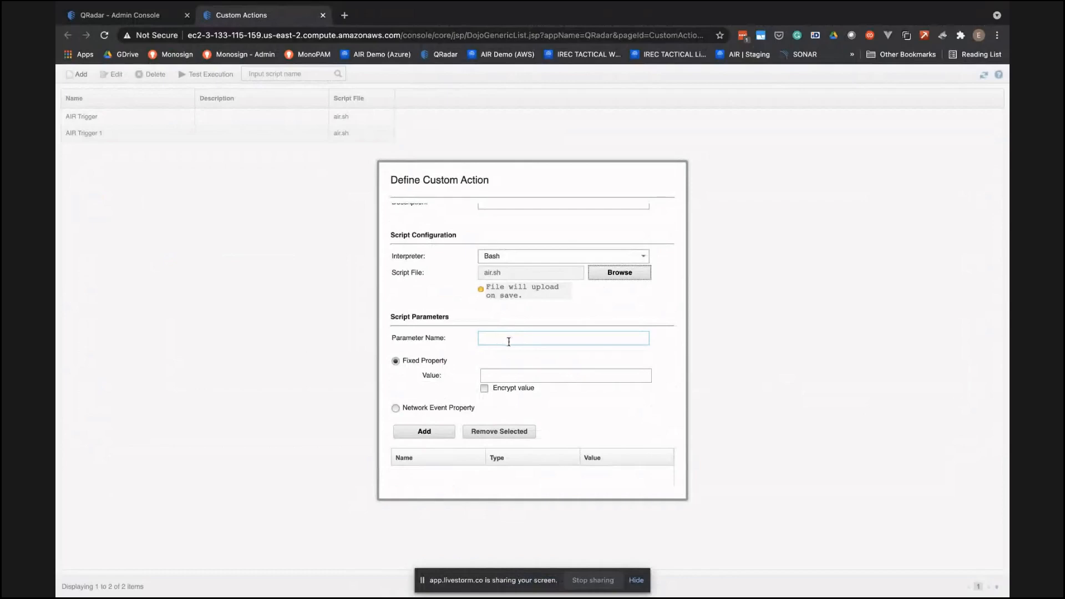
key("ctrl+Up")
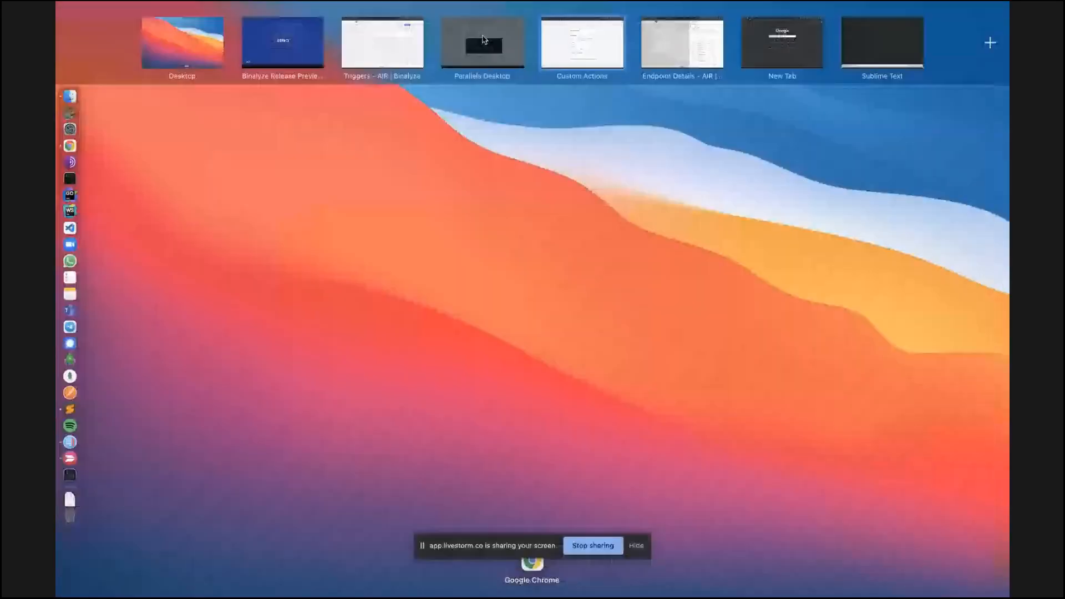
left_click(482, 42)
scroll(495, 320, "down", 5)
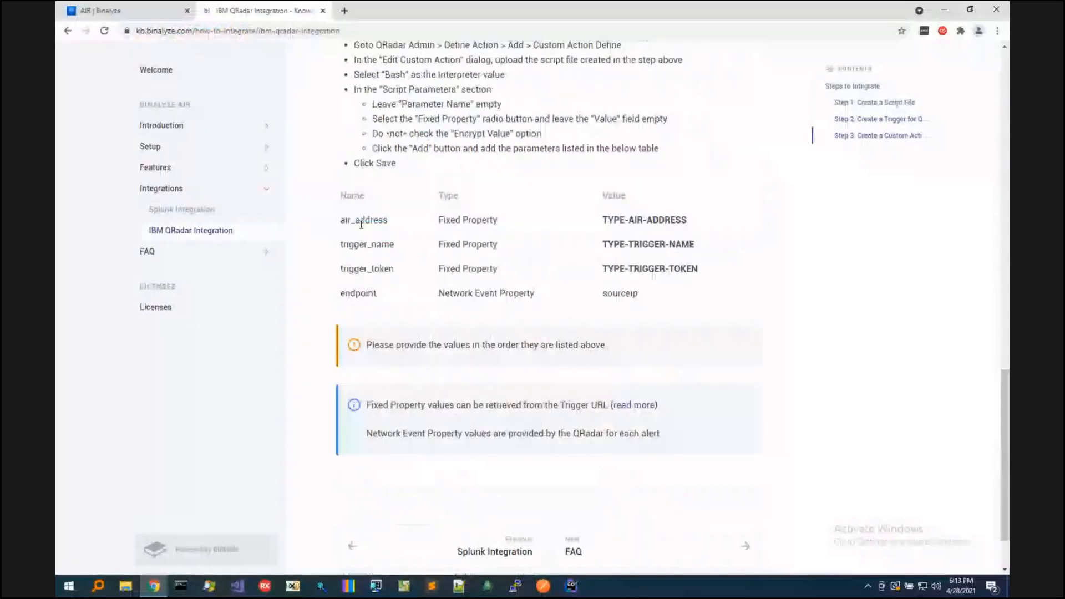
double_click(361, 221)
key("super+c")
key("ctrl+Right")
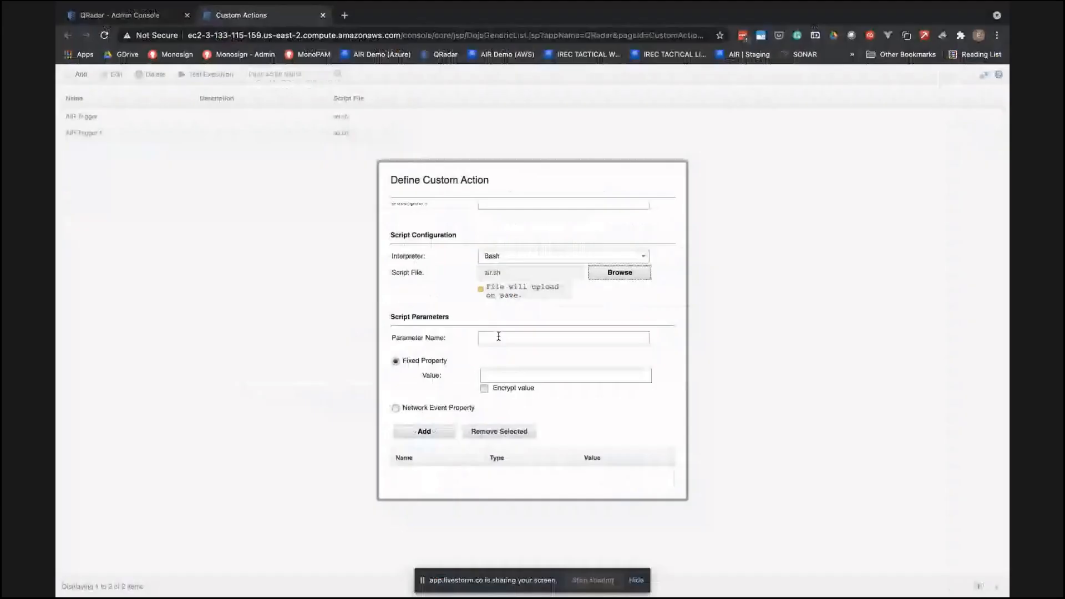
key("super+v")
- Give the air_address parameter the fixed value air-demo.binalyze.com and add it to the script parameters
left_click(508, 375)
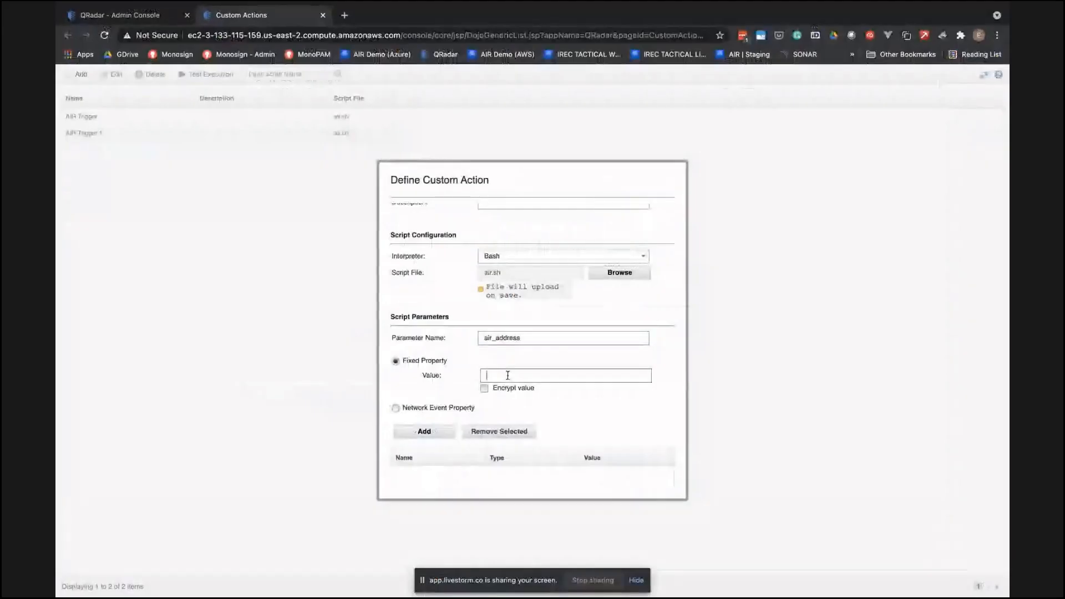
type("air")
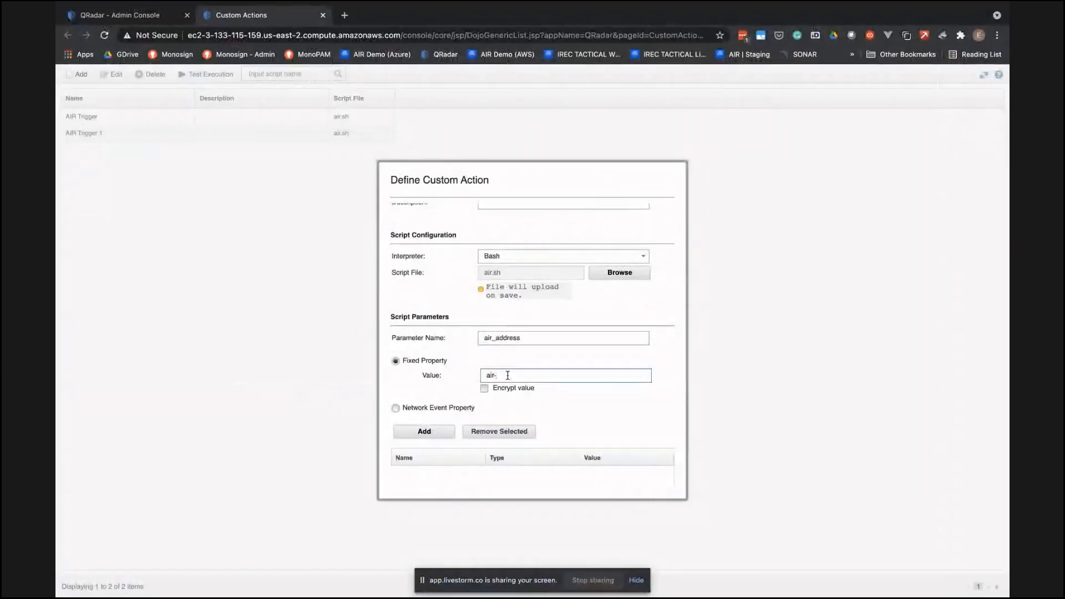
type("-demo.binalyze.com")
left_click(423, 431)
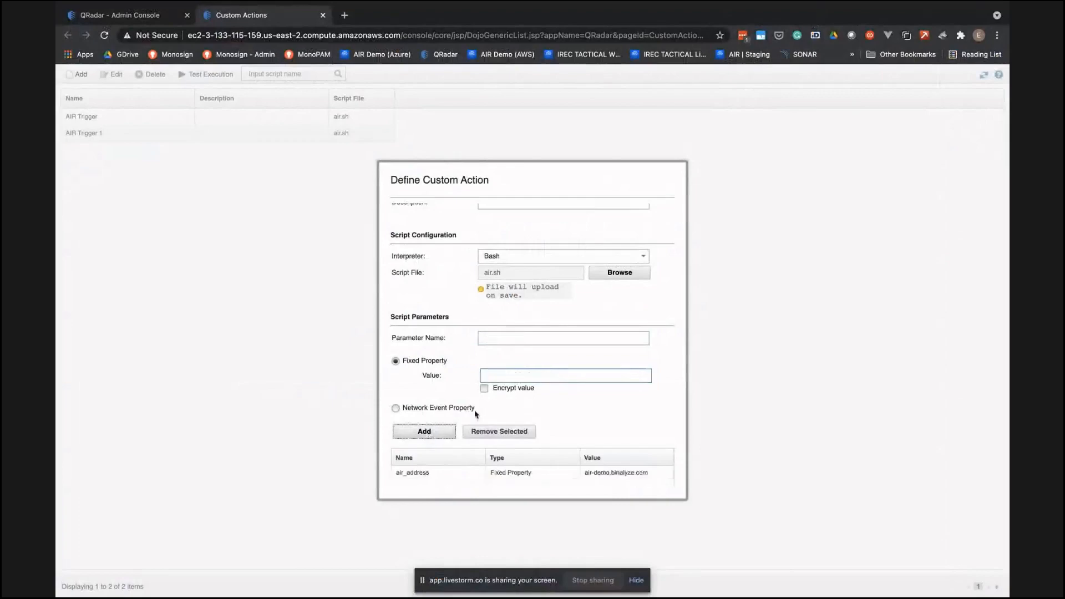
- Copy trigger_name from the integration guide and enter it as the next parameter name in the custom action
scroll(477, 414, "down", 1)
key("ctrl+Left")
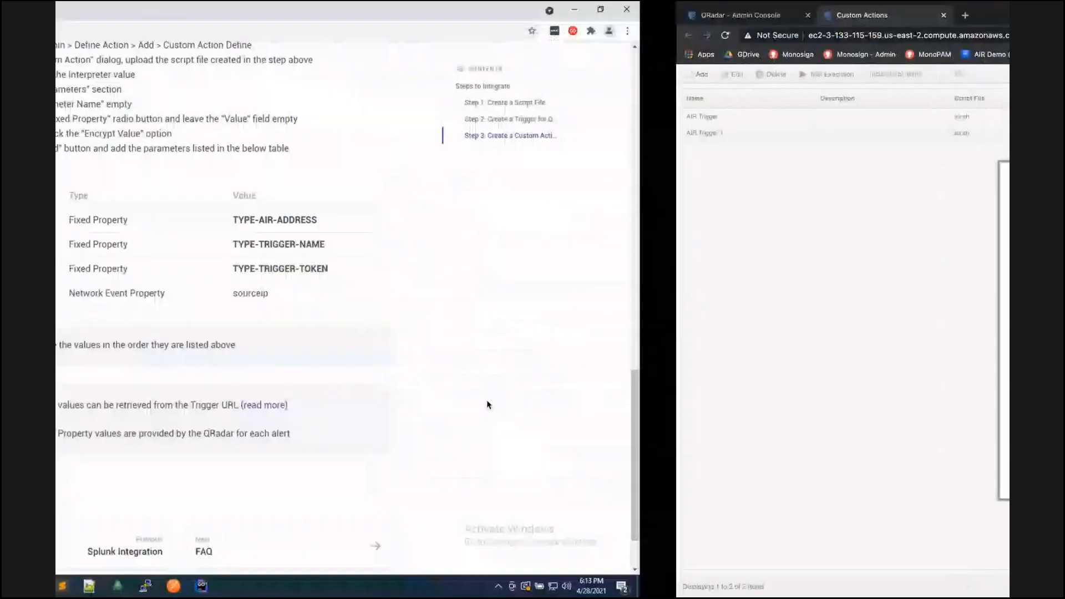
key("ctrl+Right")
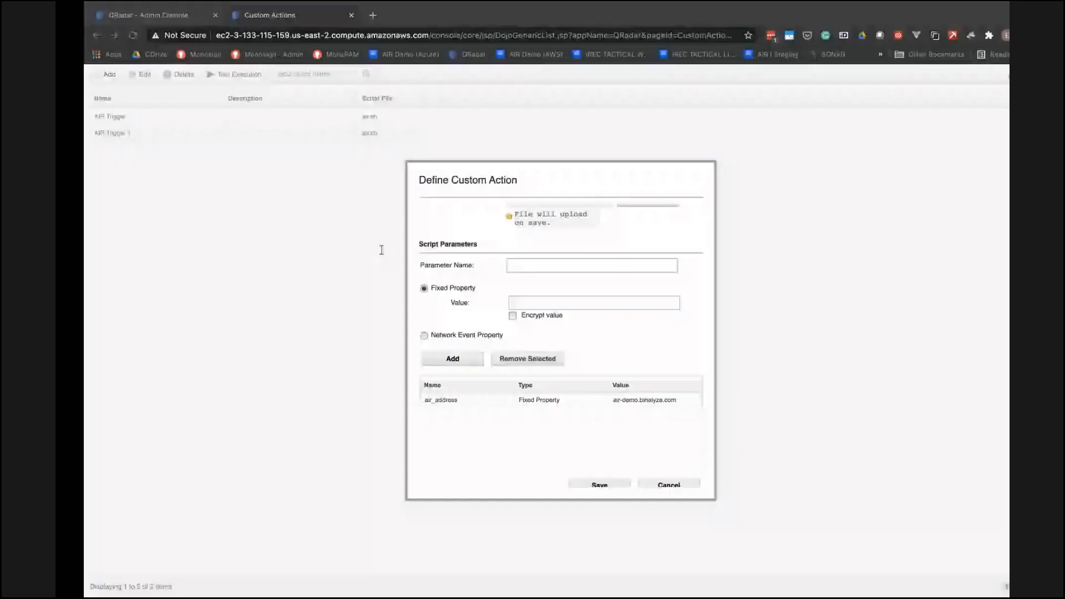
type("trigger_name")
key("Tab")
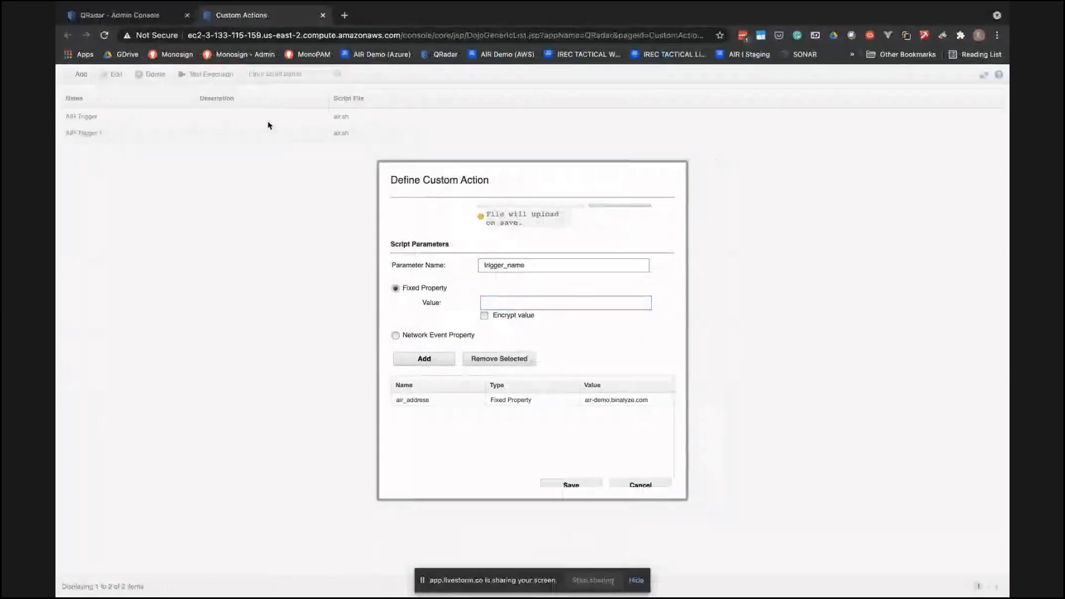
- Check the trigger's name on the AIR Triggers page and add the trigger_name parameter with the fixed value qradar-trigger
key("ctrl+Up")
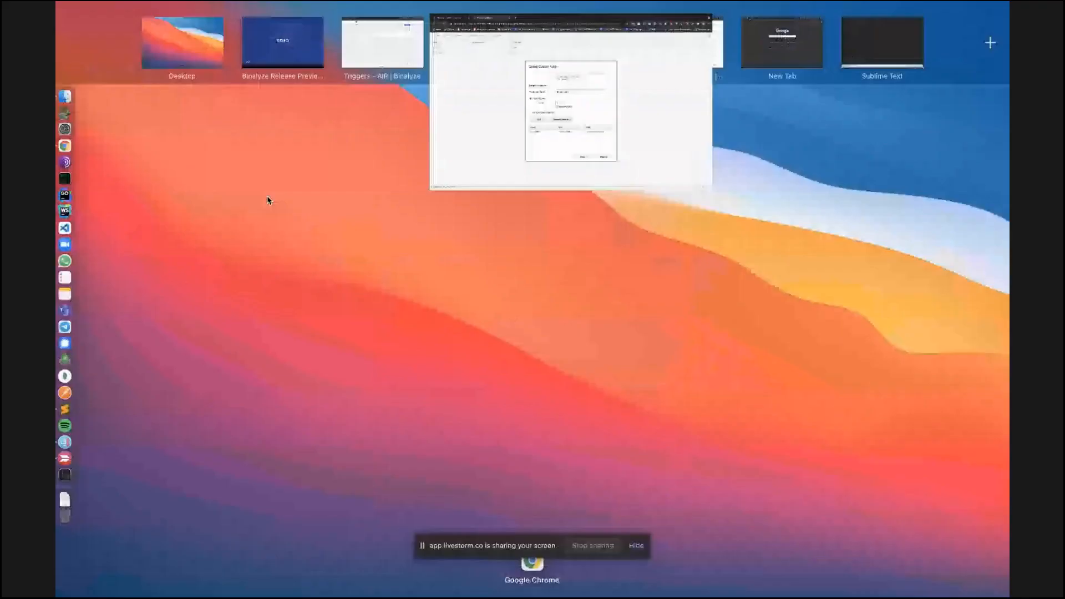
key("ctrl+Left")
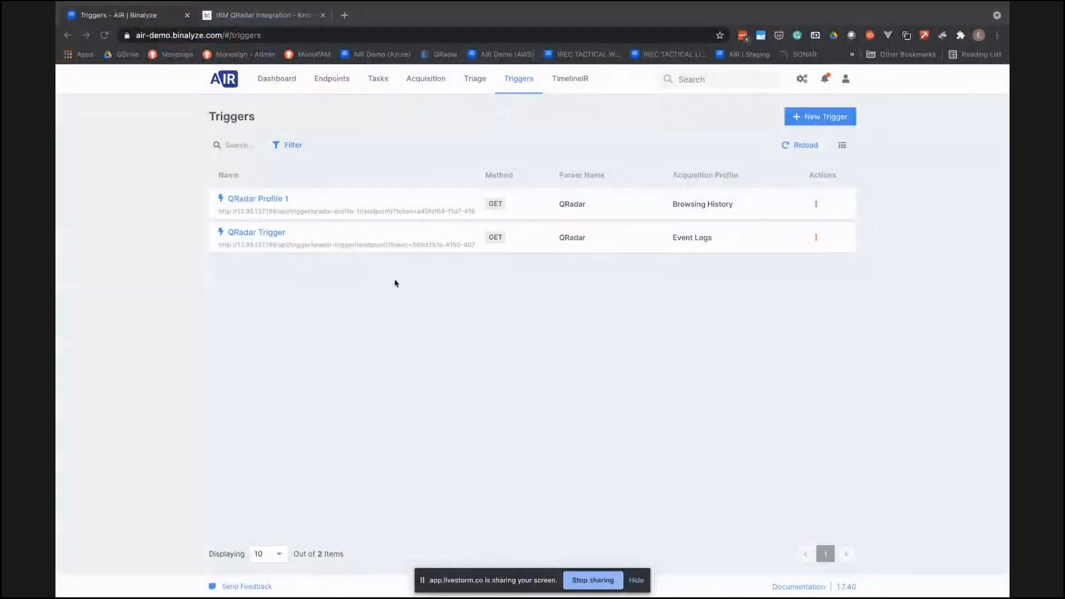
key("ctrl+Right")
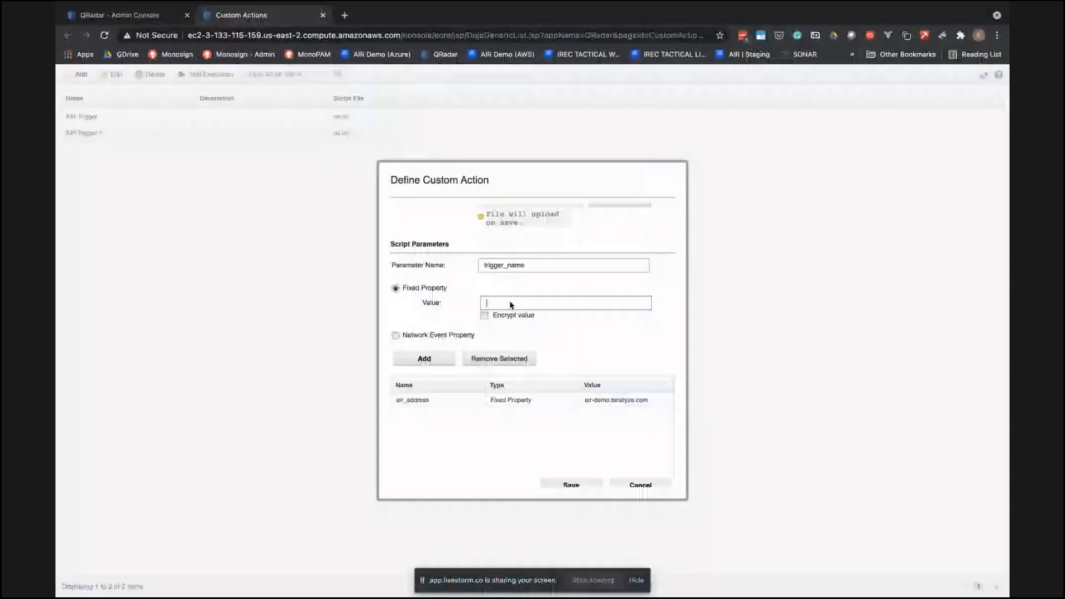
type("qradar-trigger")
left_click(443, 361)
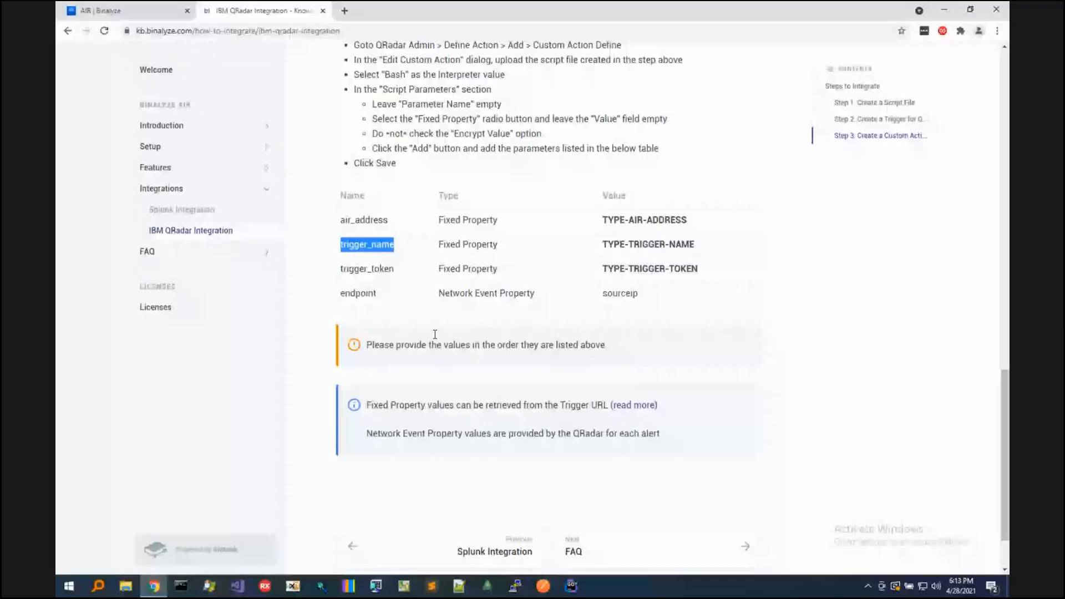
- Copy trigger_token from the guide's parameter table and enter it as the third parameter name in QRadar
double_click(367, 268)
key("ctrl+c")
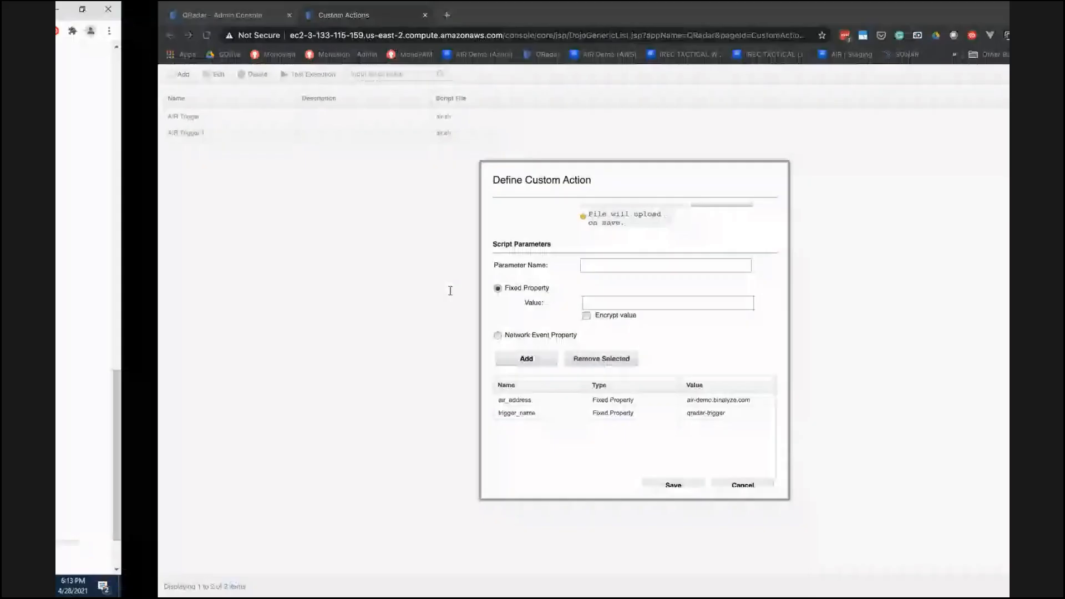
left_click(506, 266)
key("ctrl+v")
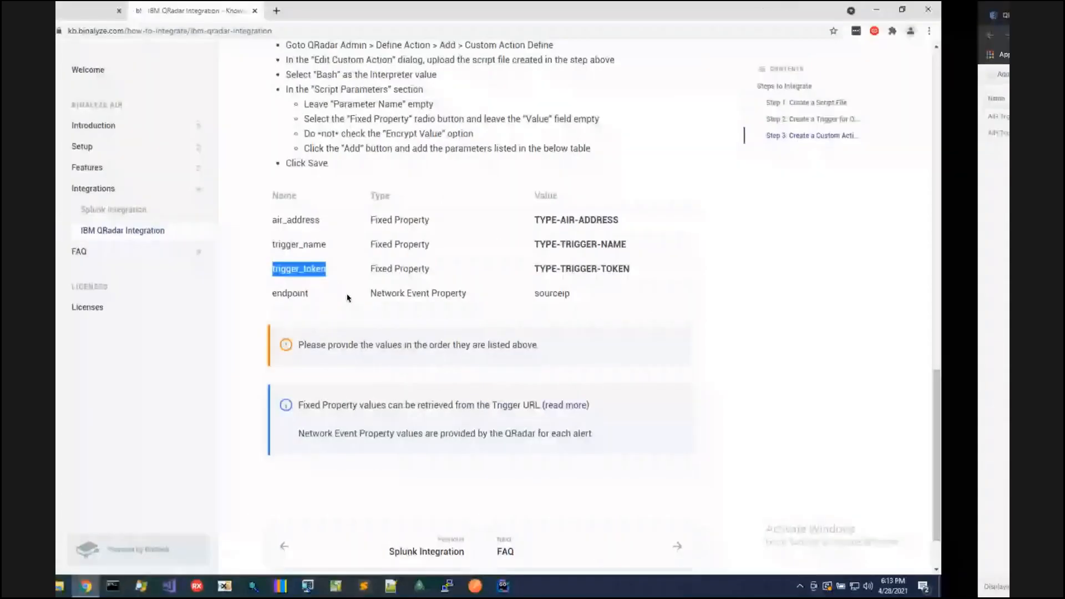
- Paste the QRadar Trigger URL into the address of a new browser tab in the AIR window and copy only its token
key("ctrl+Up")
left_click(378, 64)
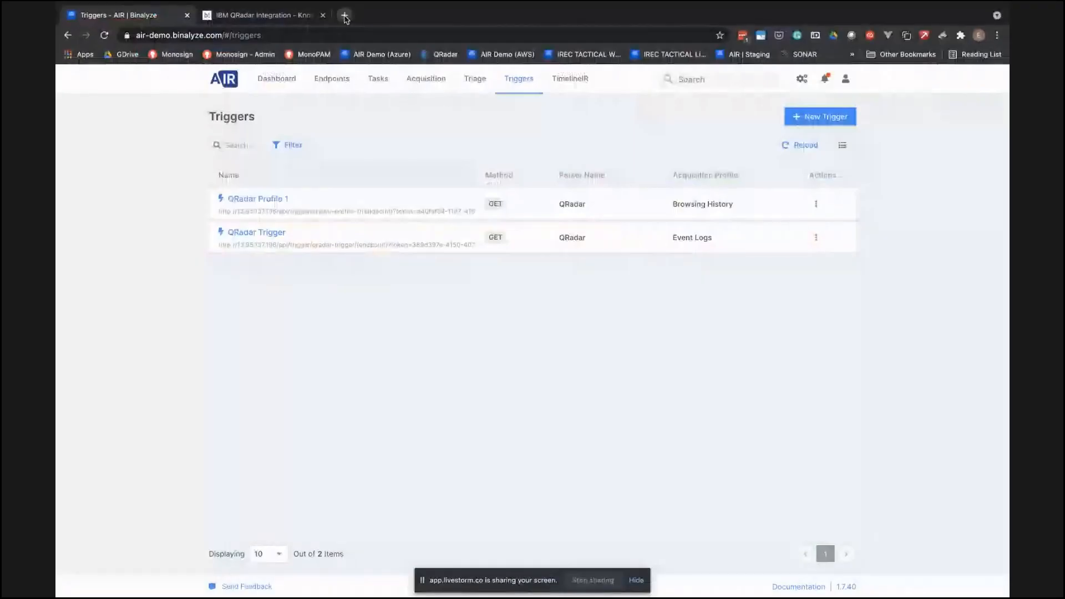
left_click(344, 16)
key("super+v")
left_click_drag(387, 35, 439, 58)
key("super+c")
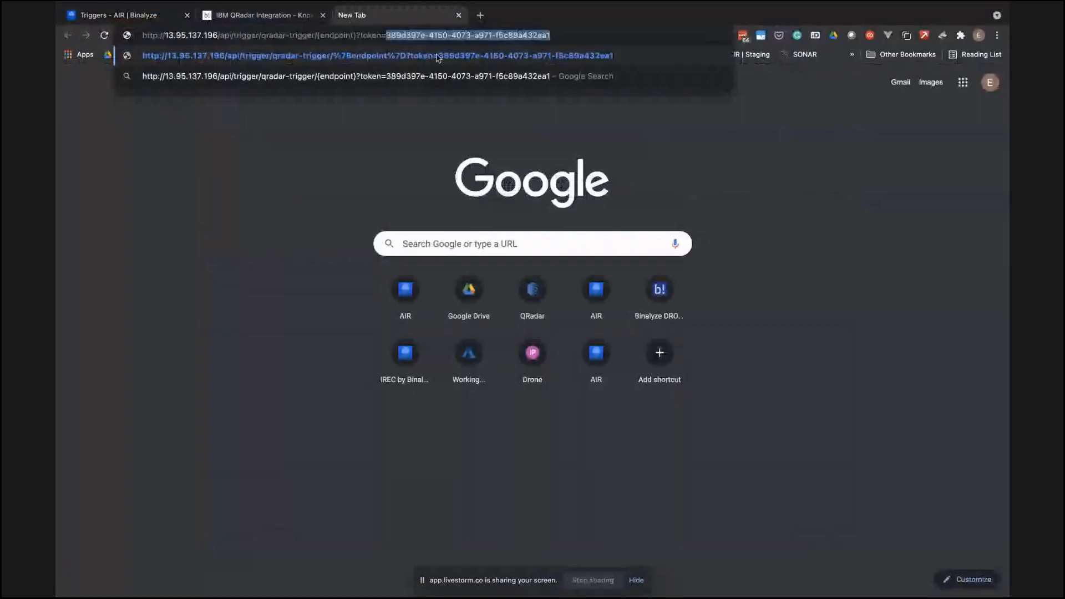
key("BackSpace")
key("ctrl+Right")
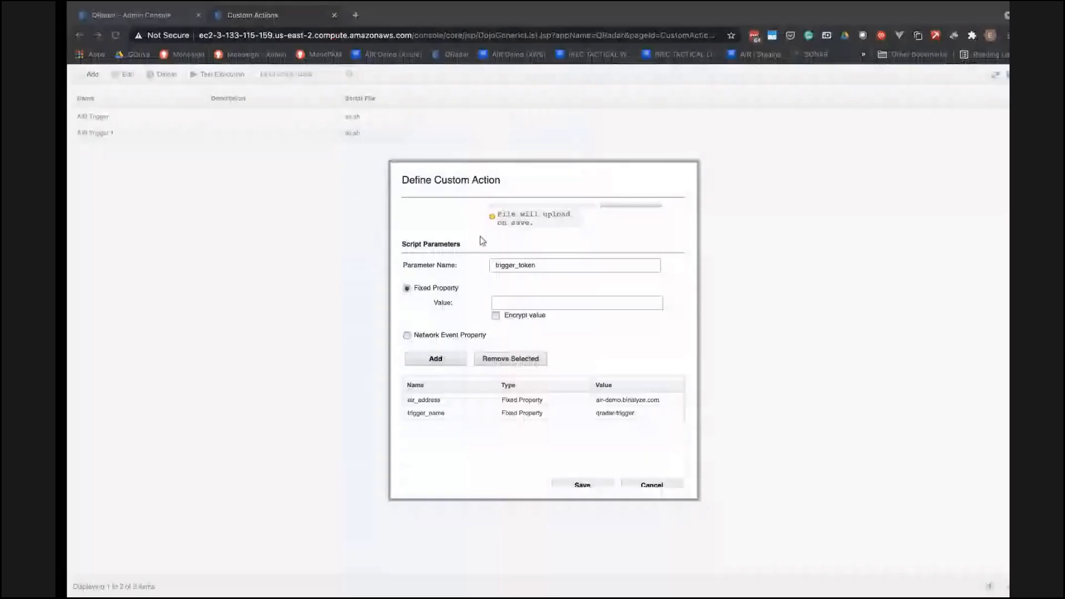
- Paste the trigger token as the fixed value of the trigger_token parameter and add the parameter
left_click(503, 300)
key("super+v")
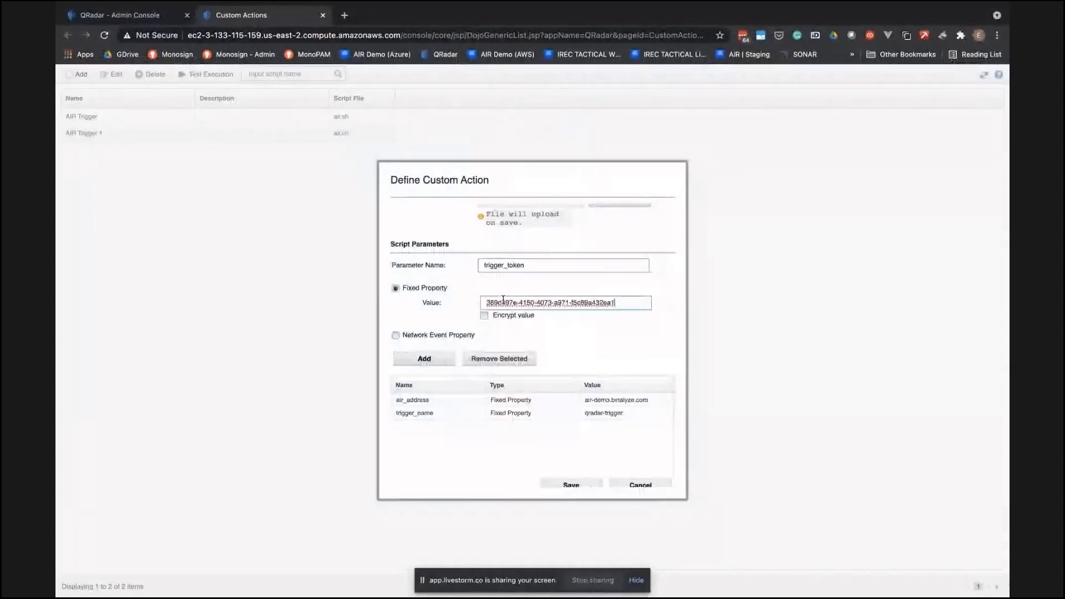
left_click(424, 359)
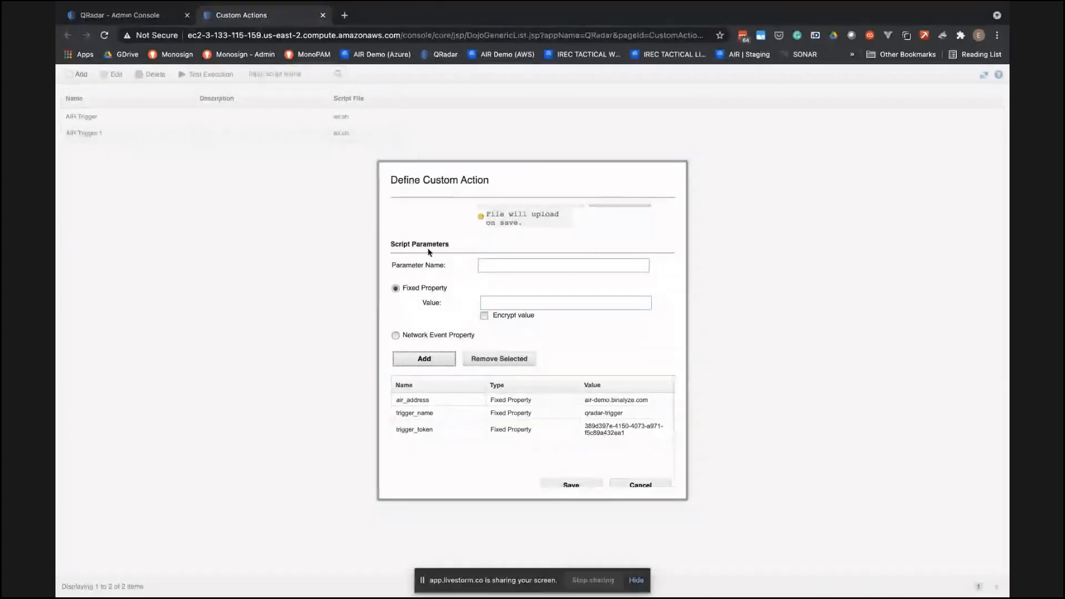
- Enter endpoint, copied from the integration guide, as the parameter name and make it a Network Event Property
key("ctrl+Up")
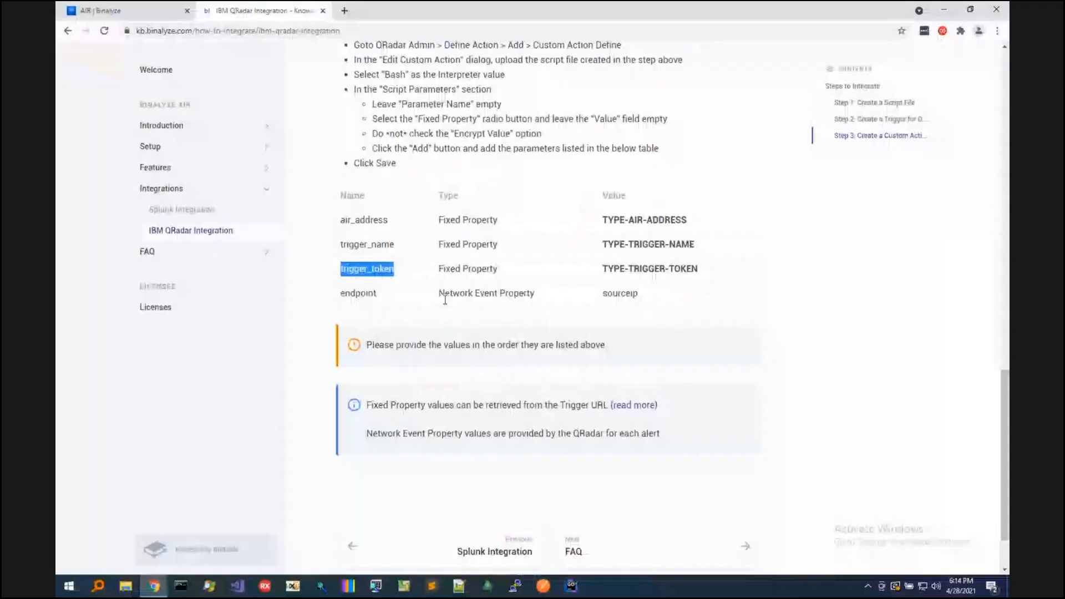
double_click(358, 293)
key("ctrl+c")
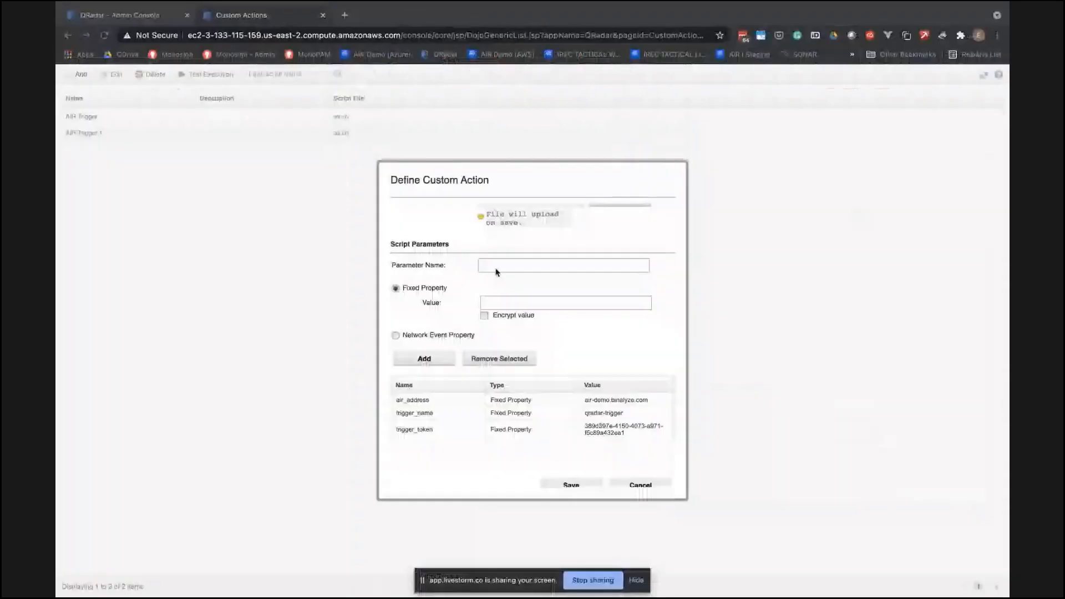
left_click(496, 267)
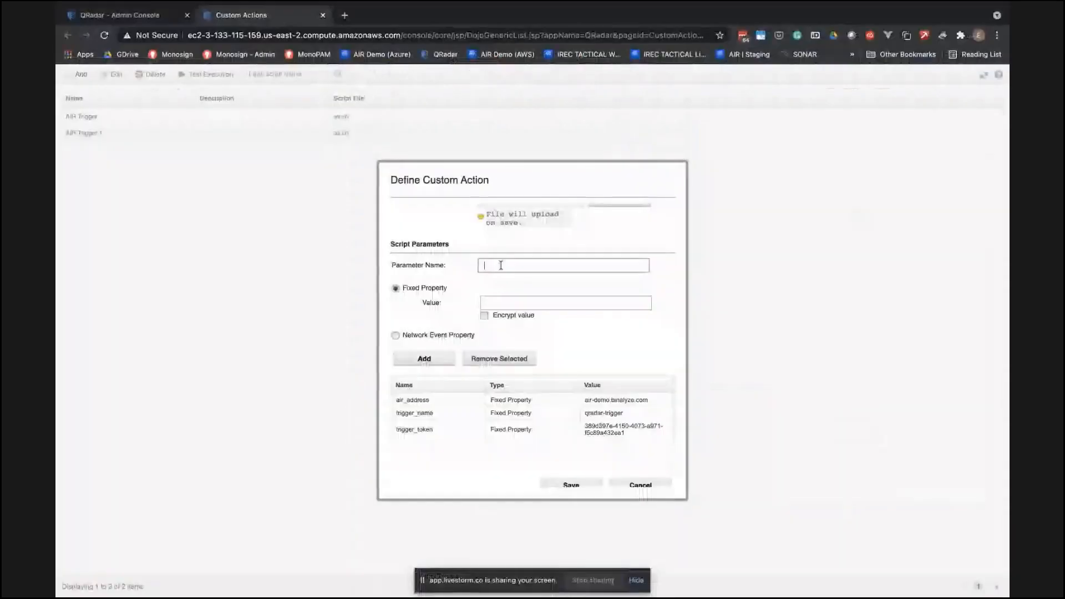
key("ctrl+v")
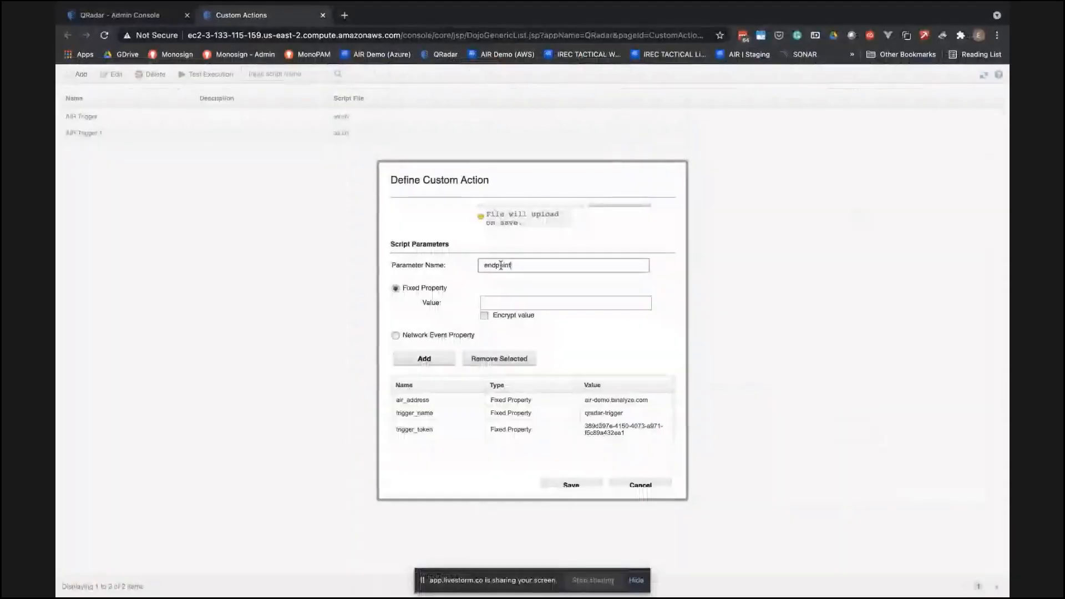
double_click(396, 335)
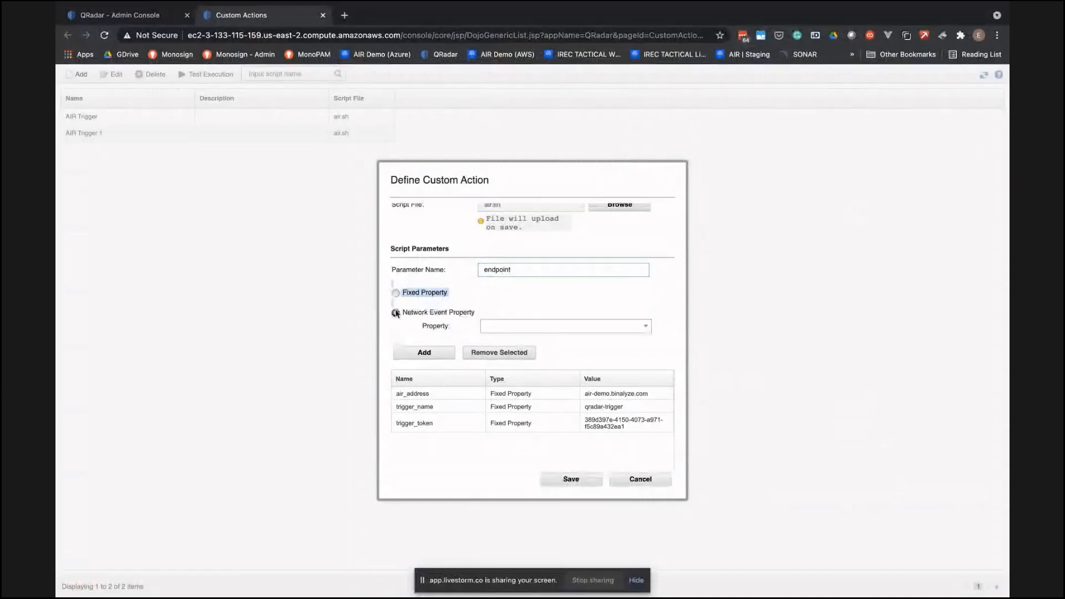
left_click(569, 306)
- Choose sourceip as the endpoint parameter's property and add it to the script parameters
left_click(518, 327)
type("so")
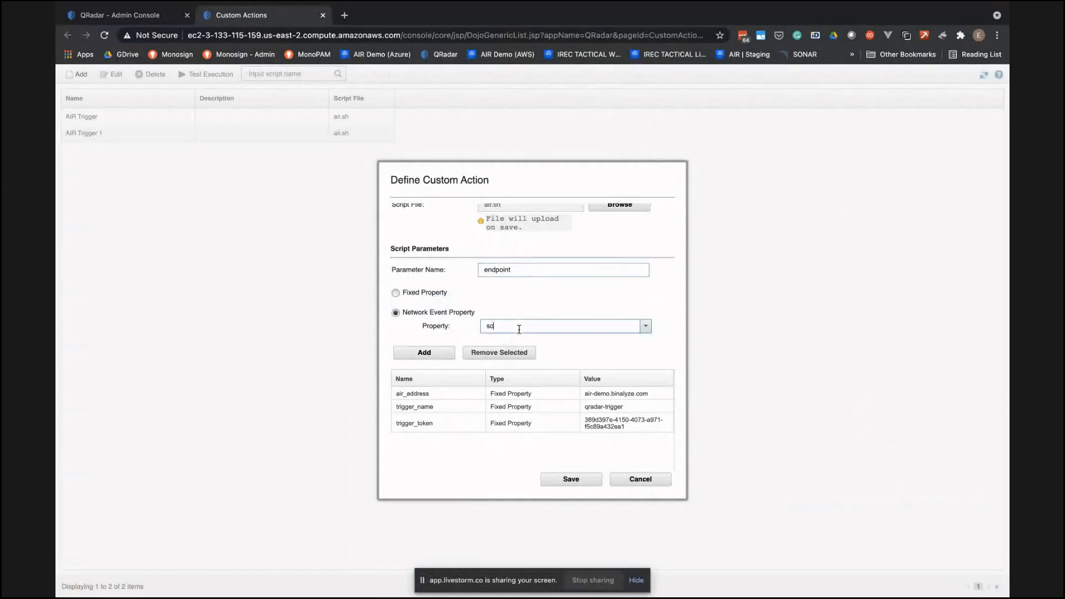
type("urceip")
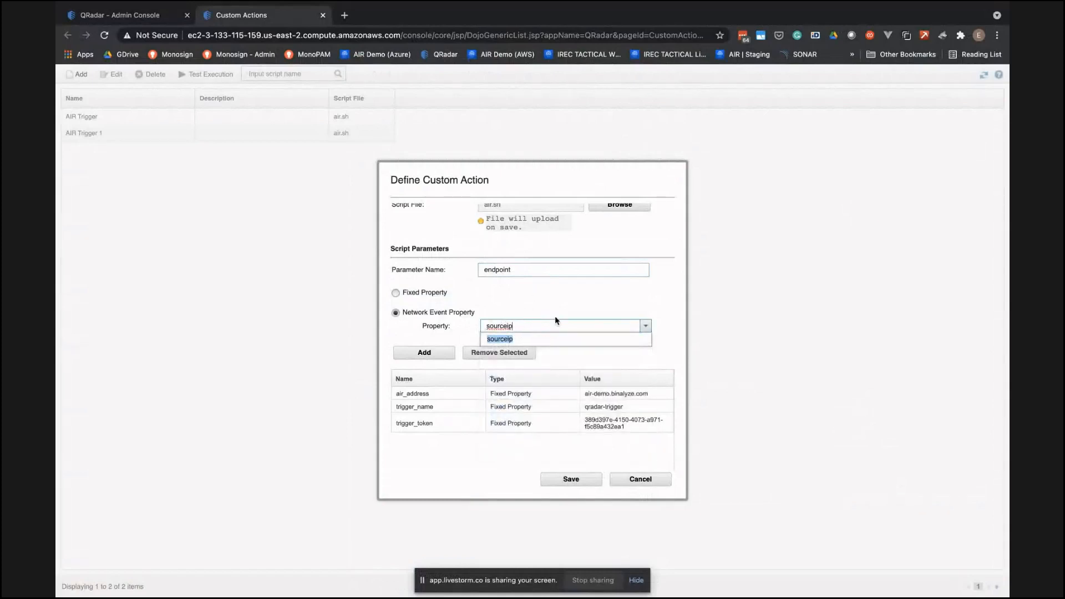
left_click(535, 341)
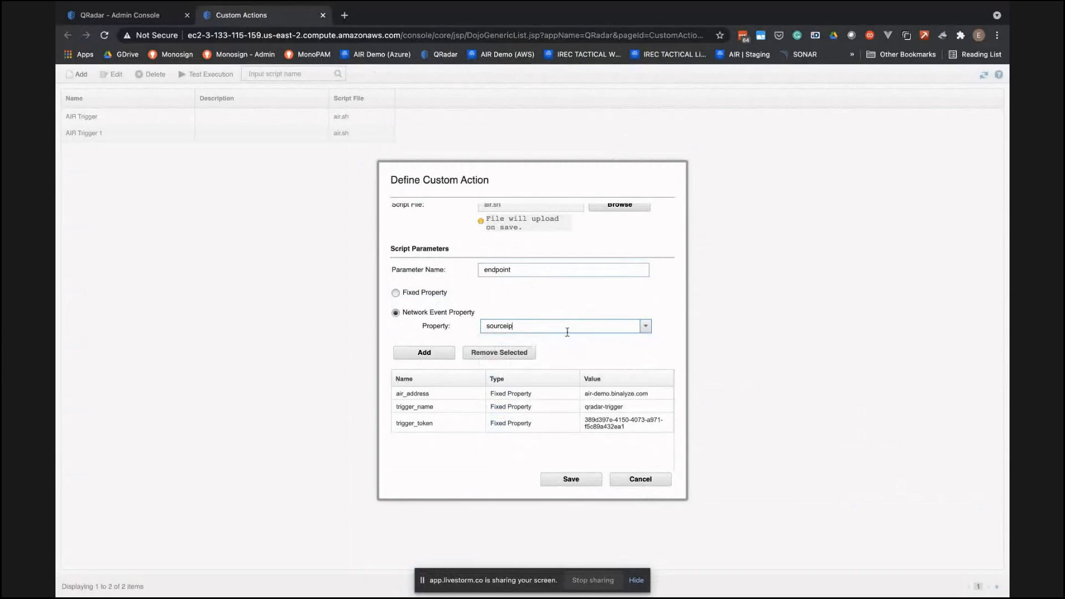
left_click(425, 352)
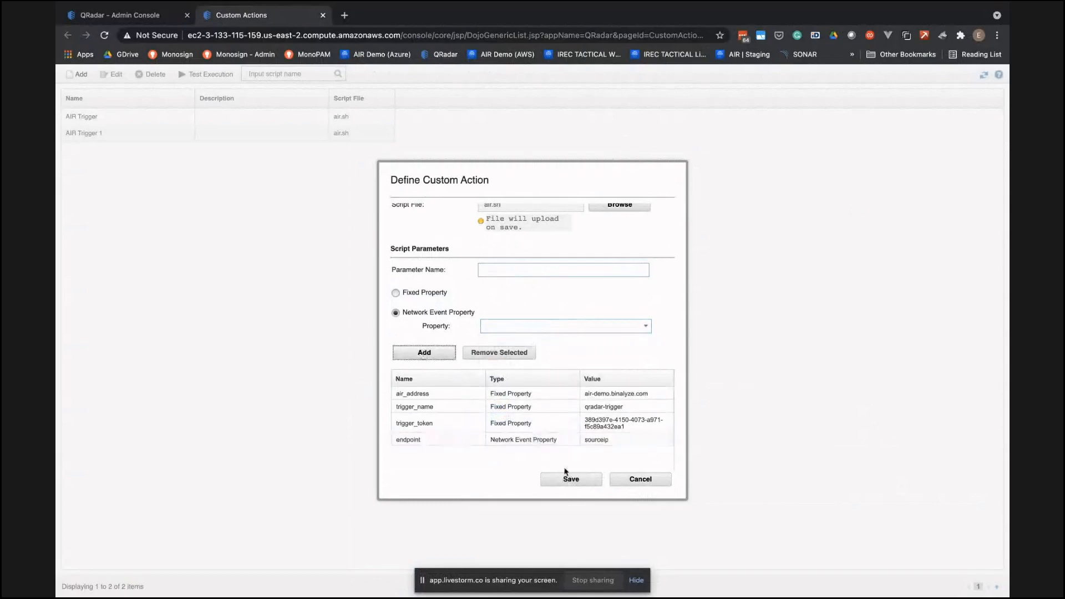
- Save the AIR Integration custom action and acknowledge the script deployment notice
left_click(573, 480)
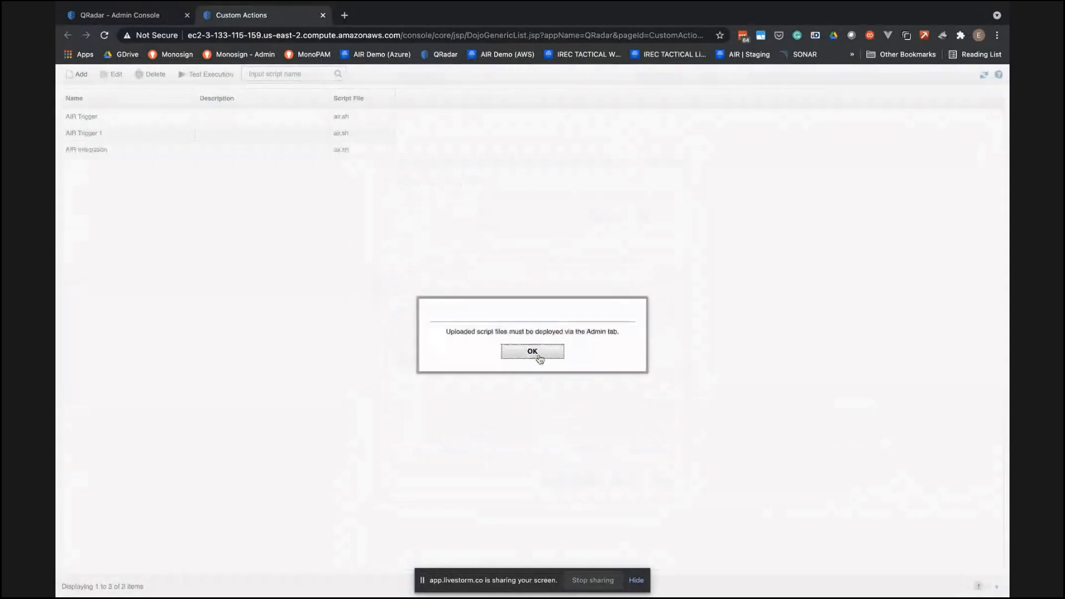
left_click(539, 359)
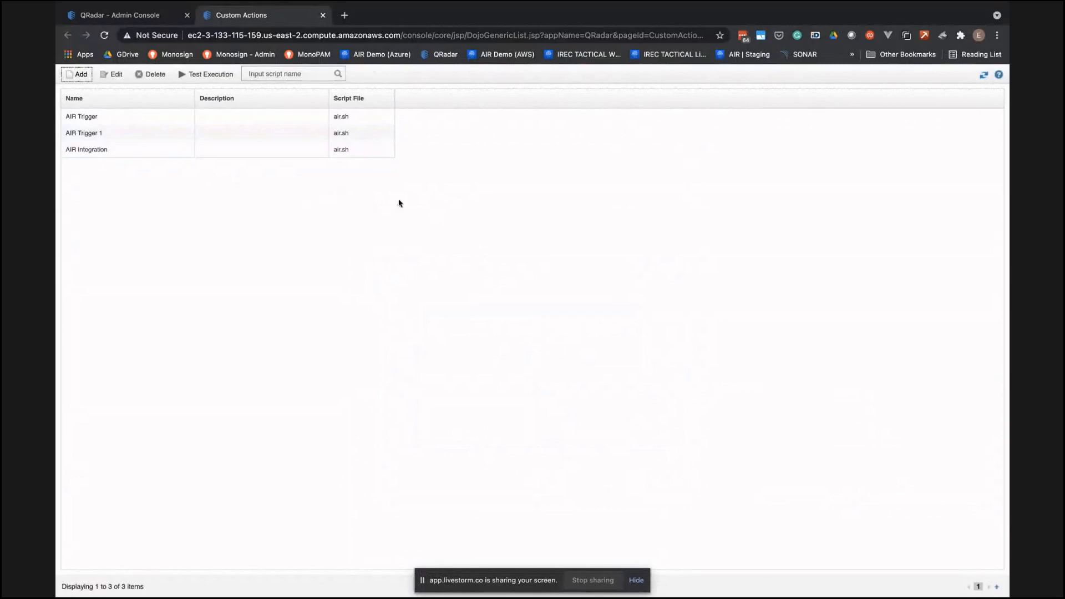
- Switch to the Windows virtual machine in Parallels Desktop and close its AIR and IBM QRadar Integration browser pages
key("ctrl+Left")
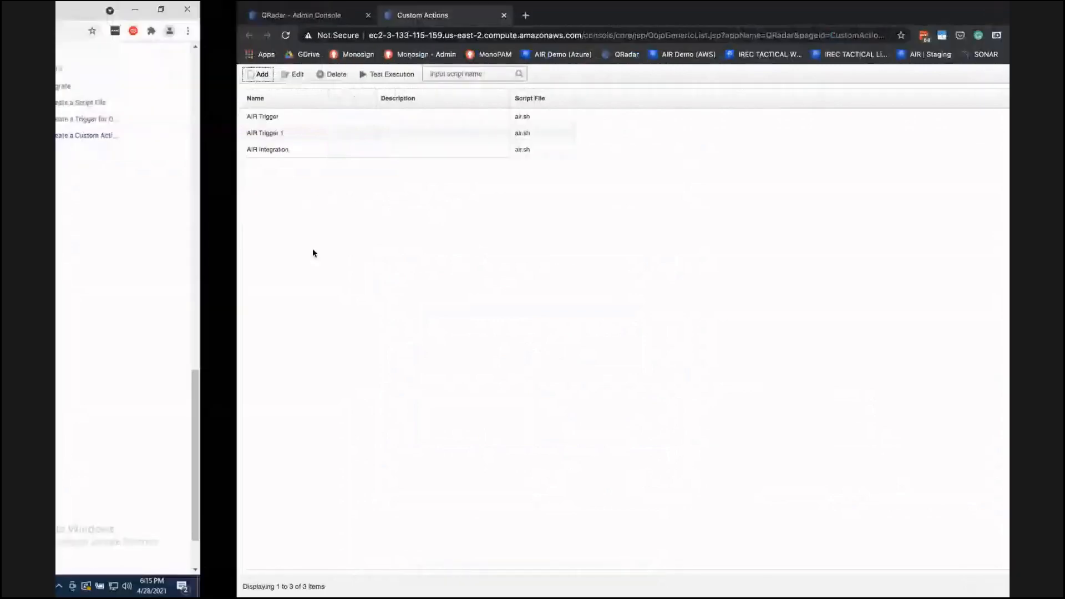
key("ctrl+Up")
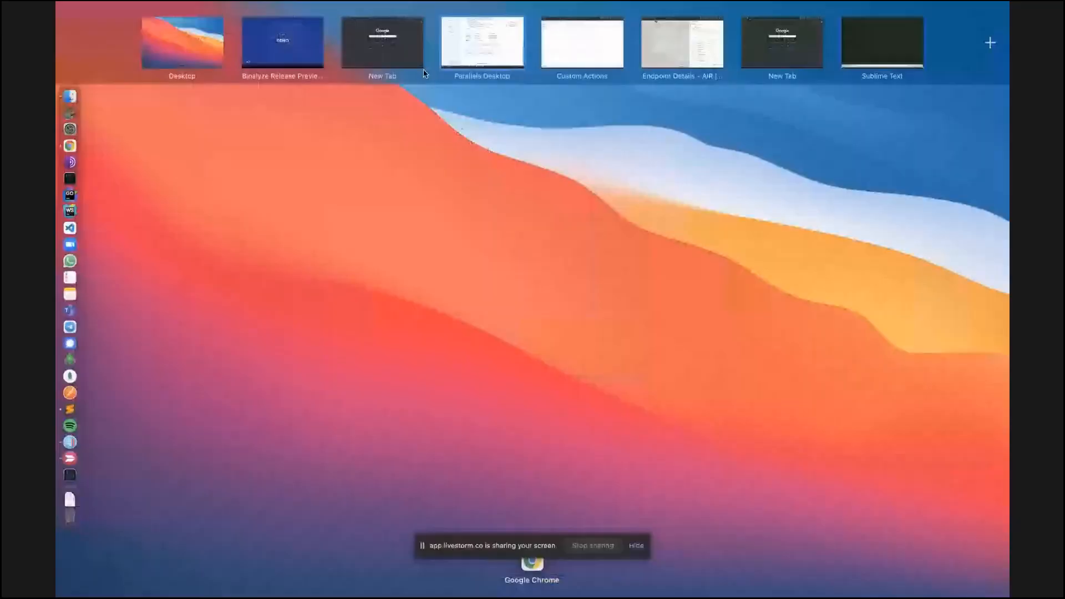
key("ctrl+Up")
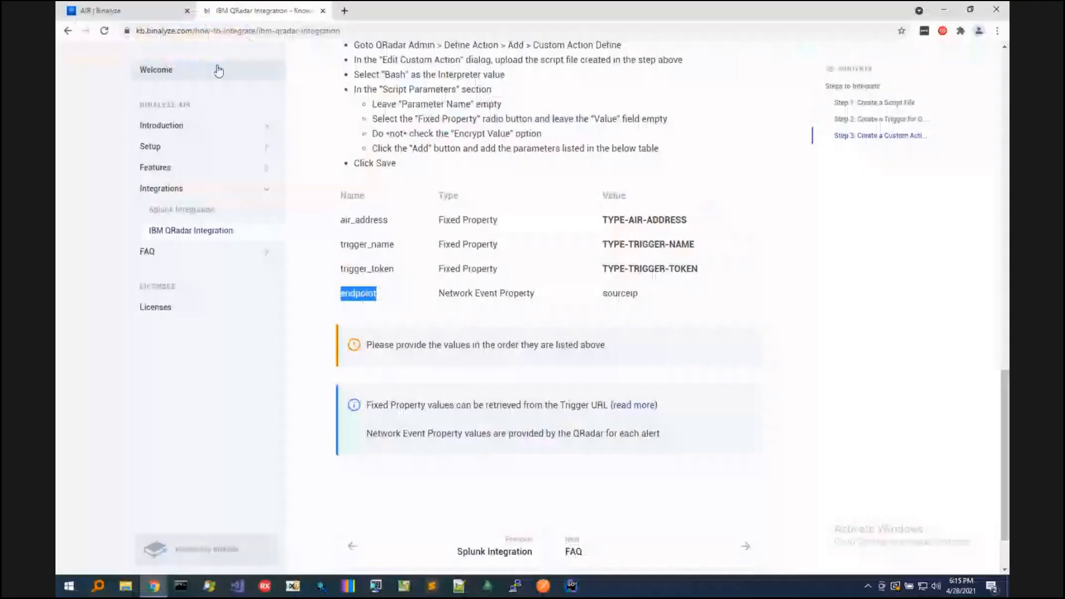
left_click(181, 12)
left_click(187, 11)
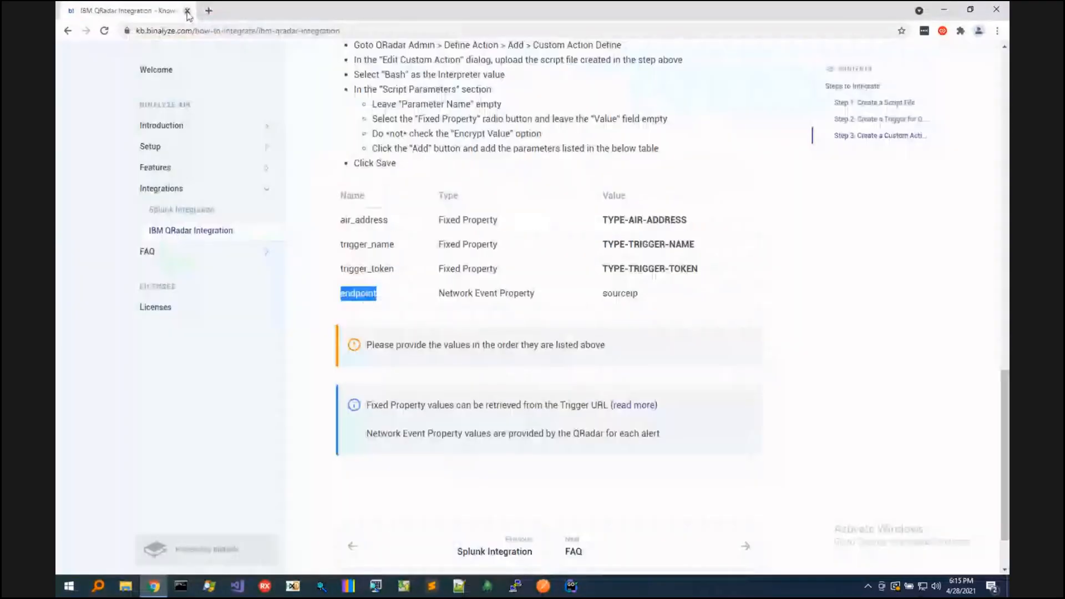
left_click(187, 12)
- Switch to the Mac's Chrome window containing AIR and display the Triggers list
key("ctrl+Up")
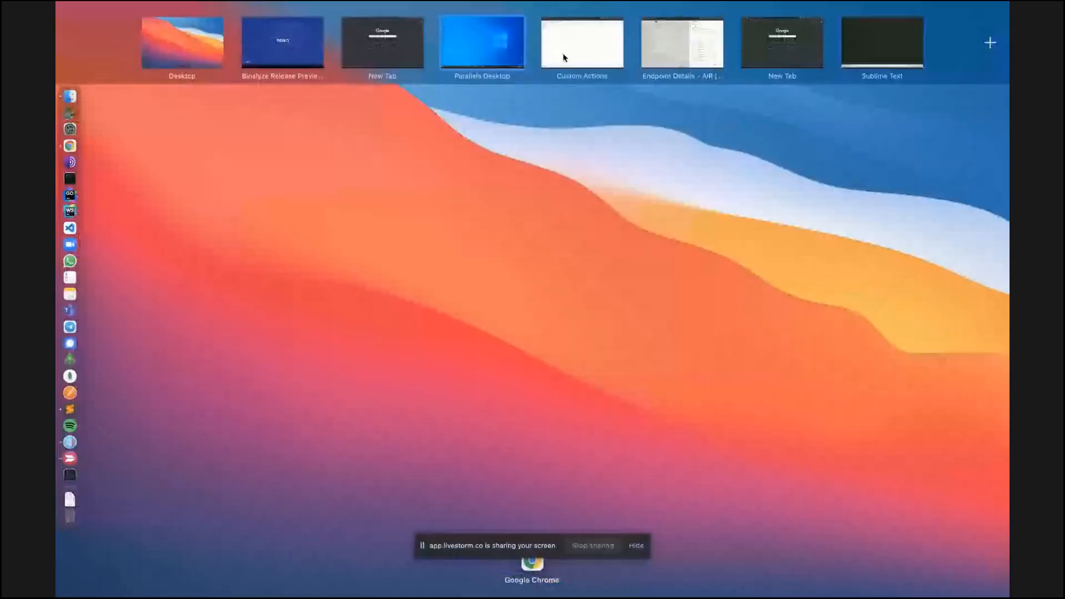
left_click(371, 53)
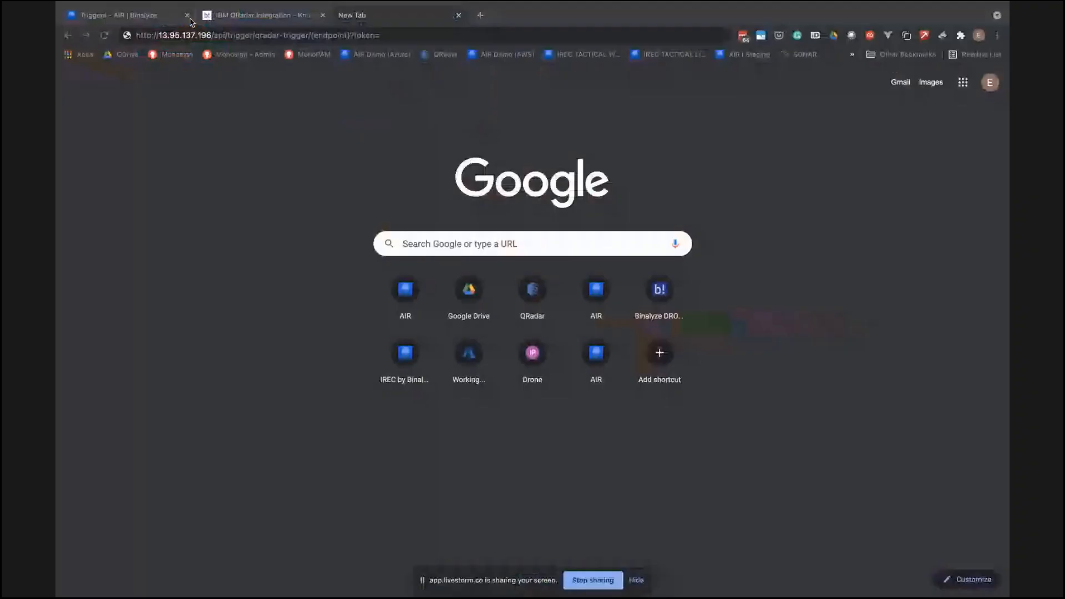
left_click(176, 17)
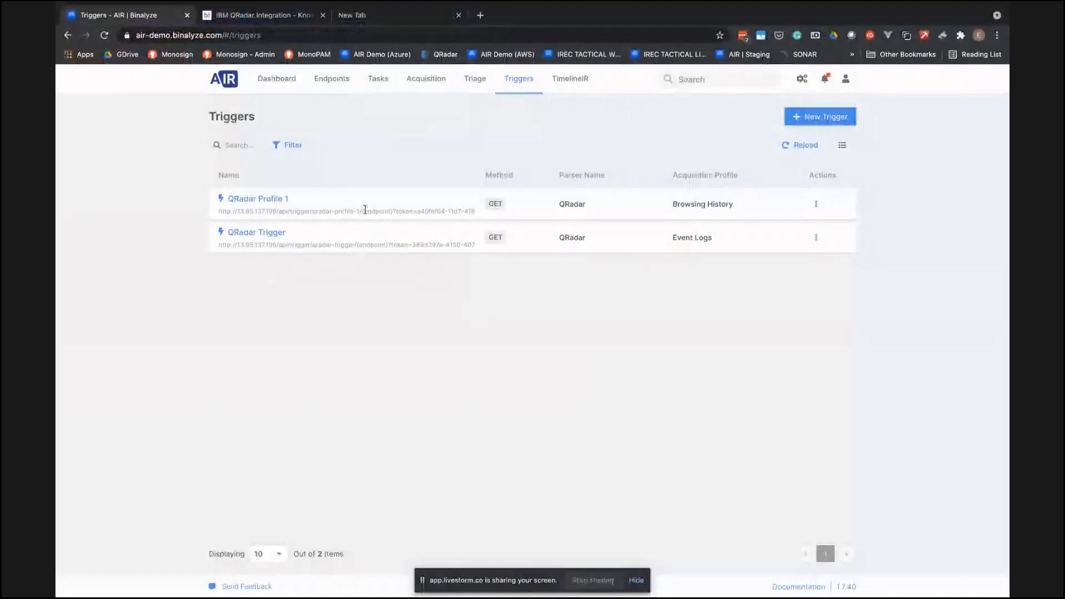
- Switch to Sublime Text and copy the complete qradar-trigger URL for DEMO-PC from Link.txt
key("ctrl+Up")
left_click(853, 45)
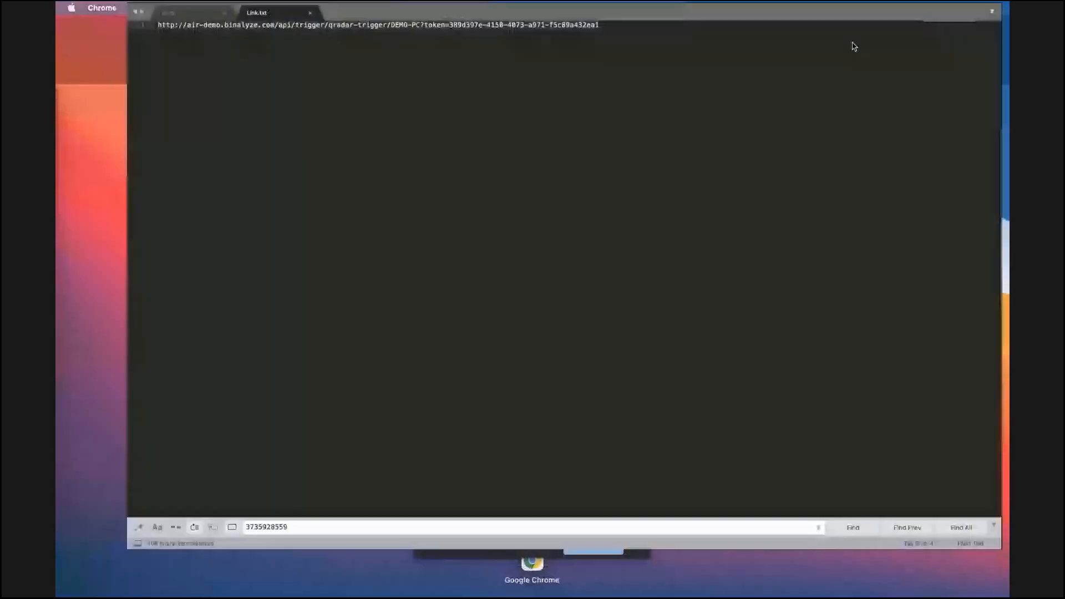
left_click(582, 27)
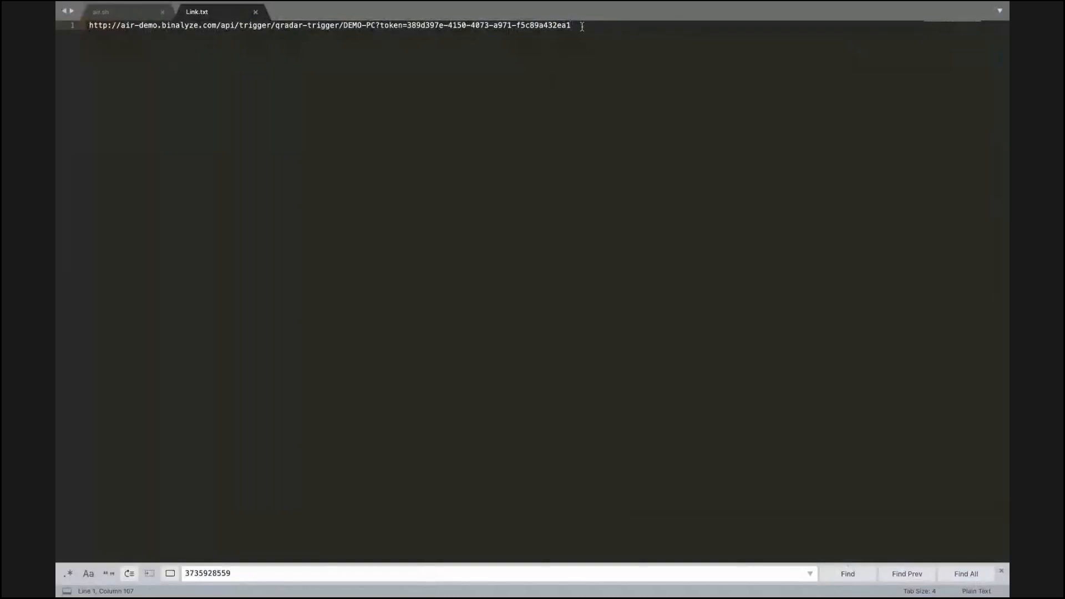
key("super+shift+Left")
key("super+c")
key("ctrl+Up")
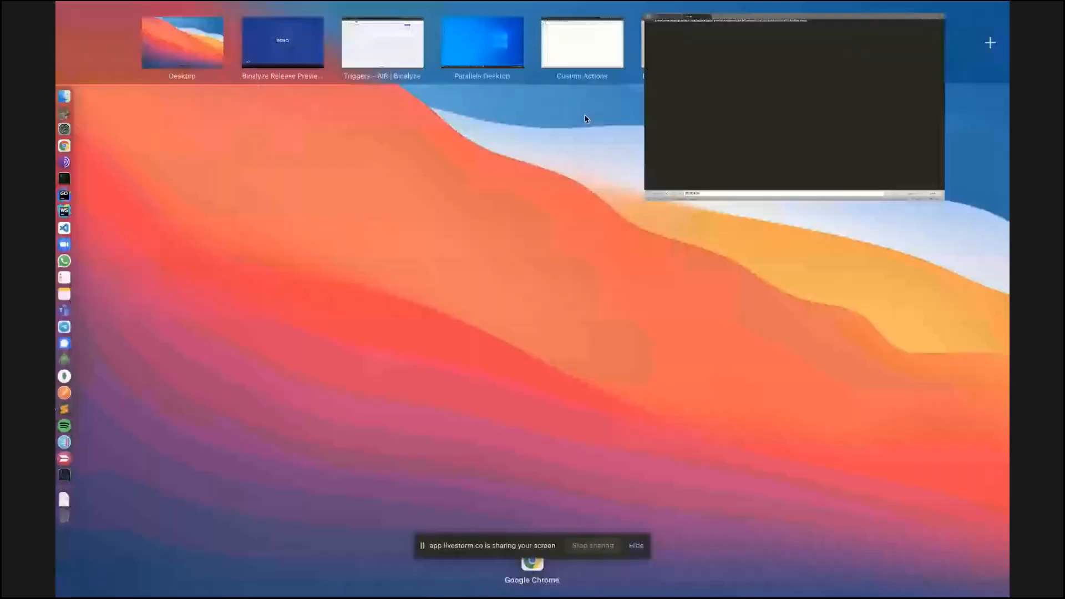
- Fire the QRadar trigger for DEMO-PC by loading the copied URL, including its trigger token, in Chrome's blank page
left_click(368, 20)
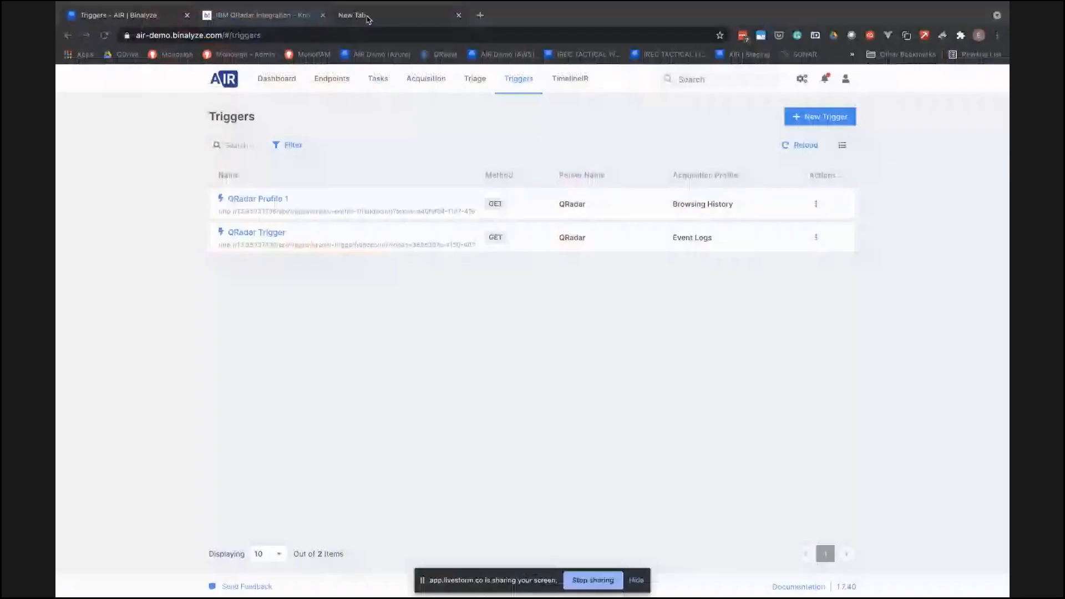
left_click(367, 20)
key("super+v")
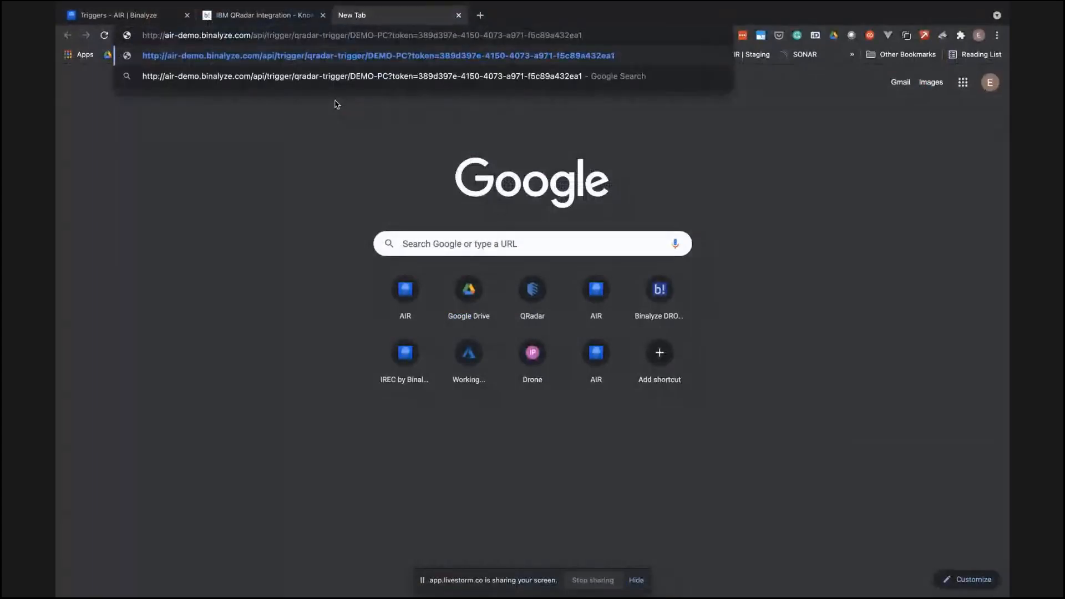
key("Return")
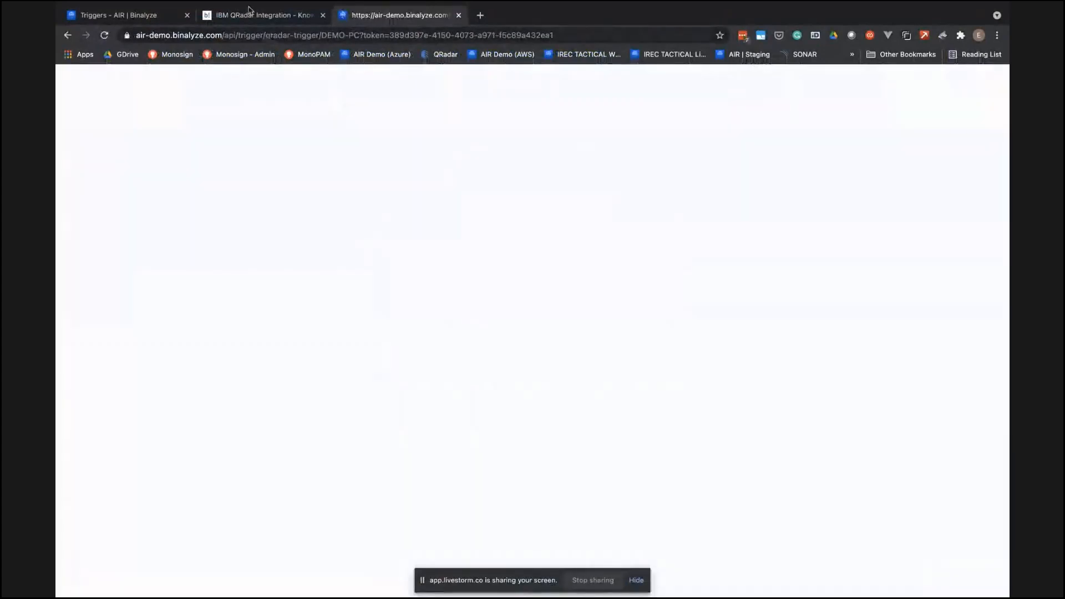
- Open the endpoint details of DEMO-PC in AIR and show its task list
left_click(151, 19)
left_click(335, 81)
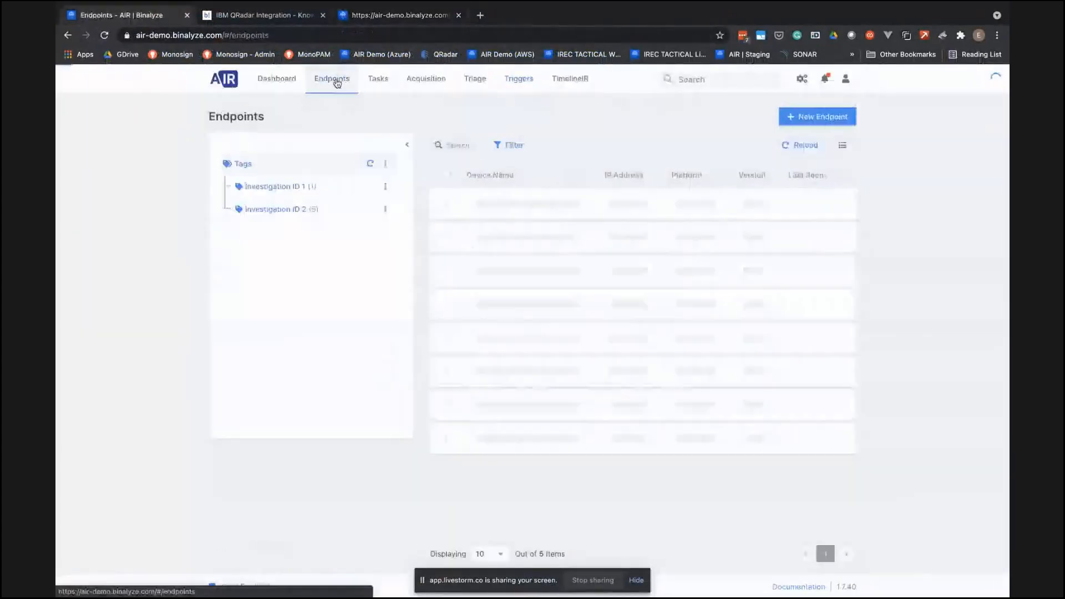
left_click(499, 233)
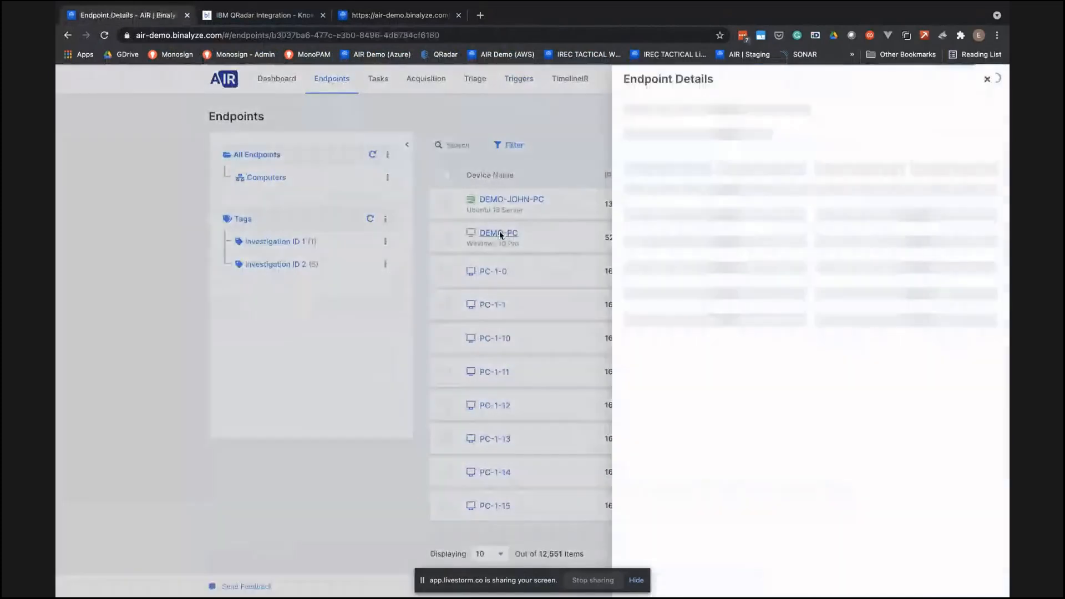
left_click(702, 221)
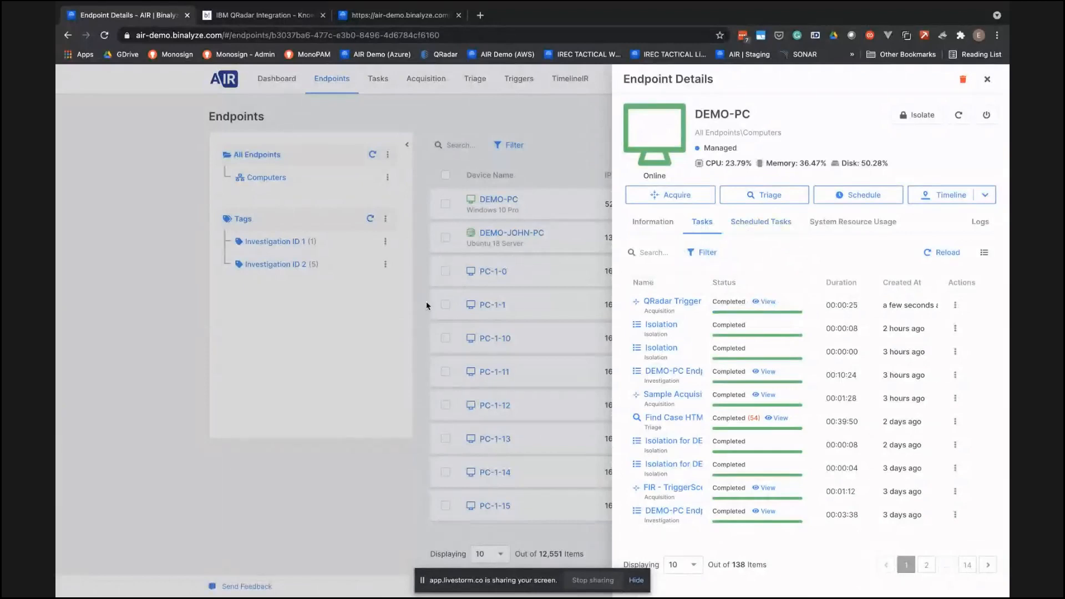
- Switch to the release preview presentation and show the Questions & Answers slide
key("ctrl+Up")
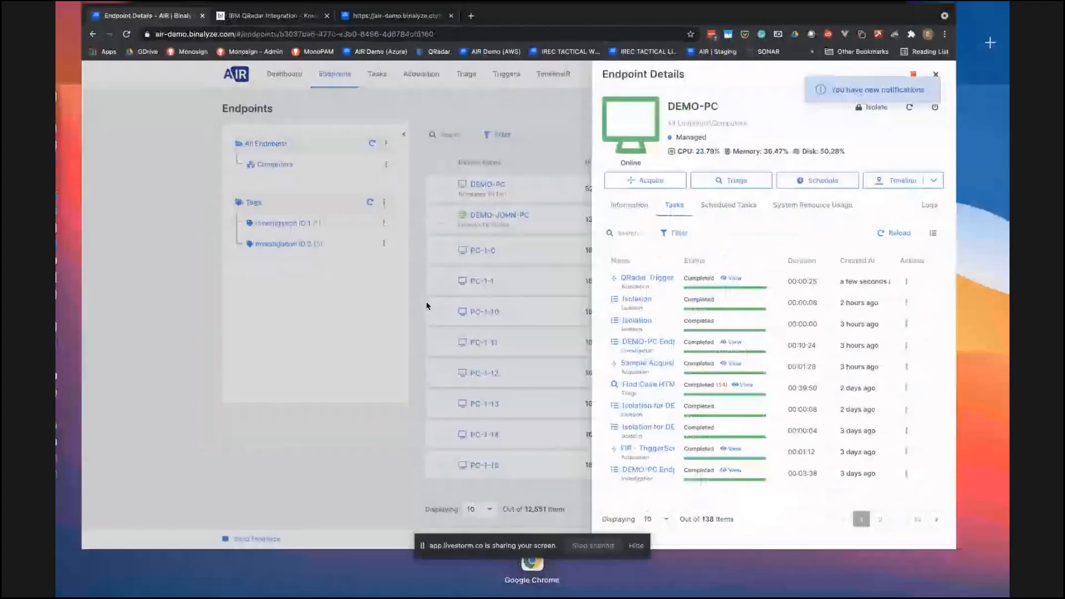
key("ctrl+Right")
key("Right")
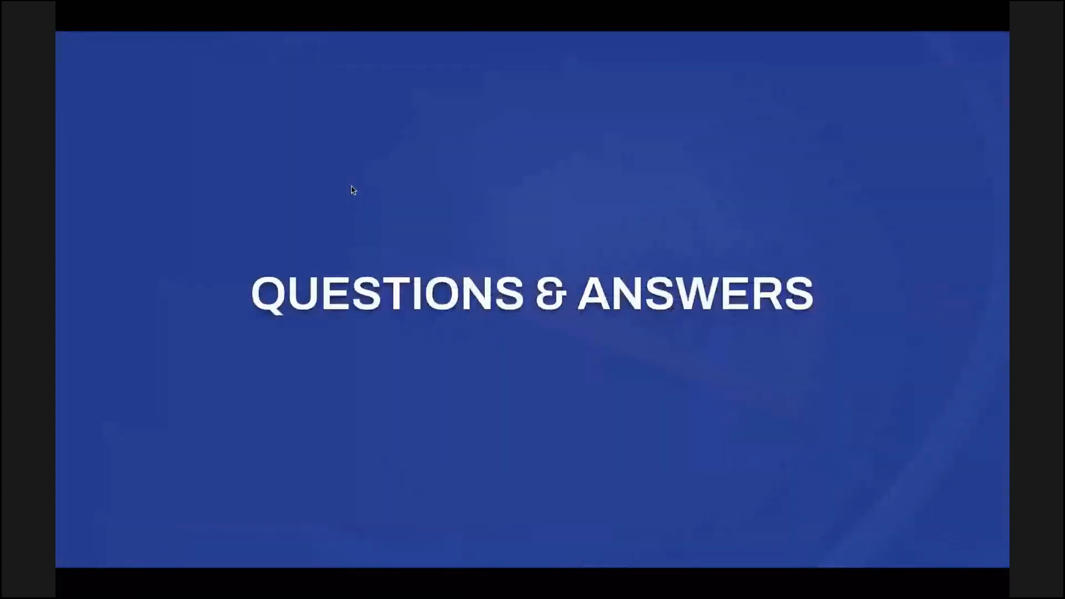
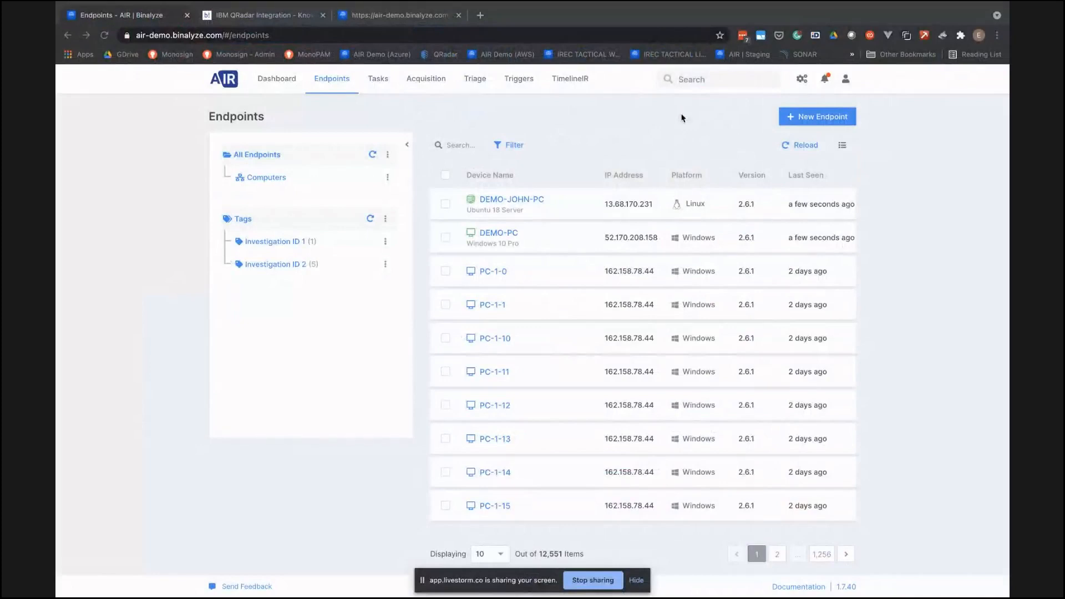
- Start a new policy and add a CPU limit with a usage percentage of 50
left_click(804, 79)
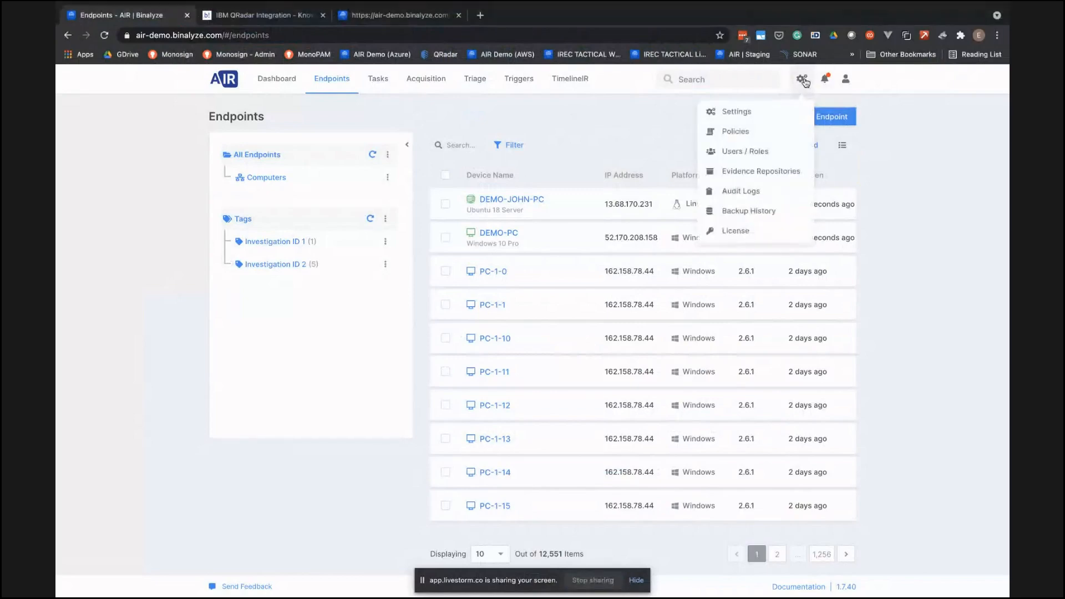
left_click(738, 132)
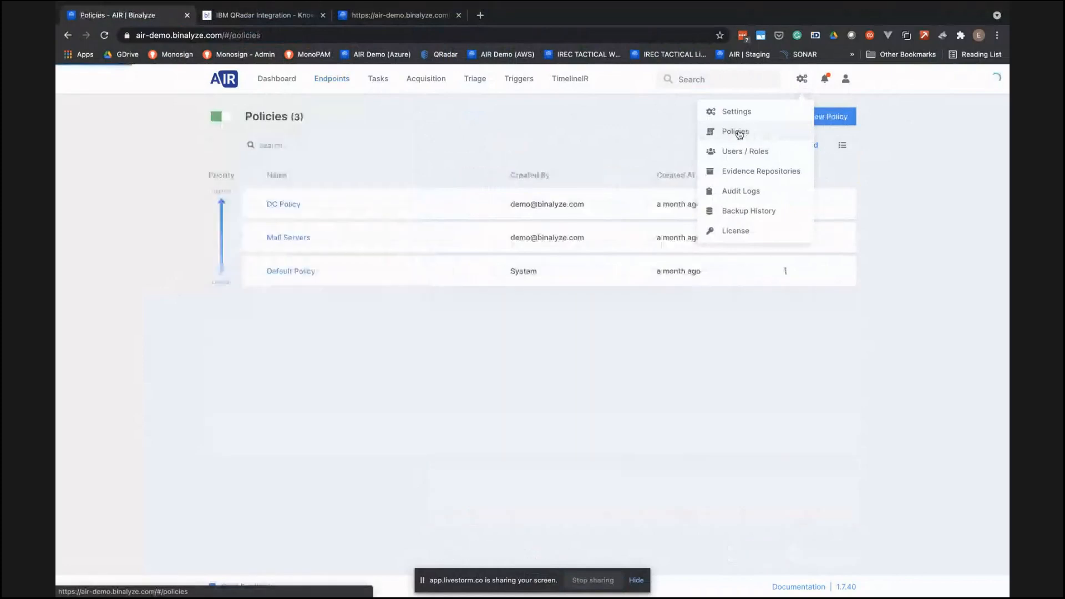
left_click(825, 119)
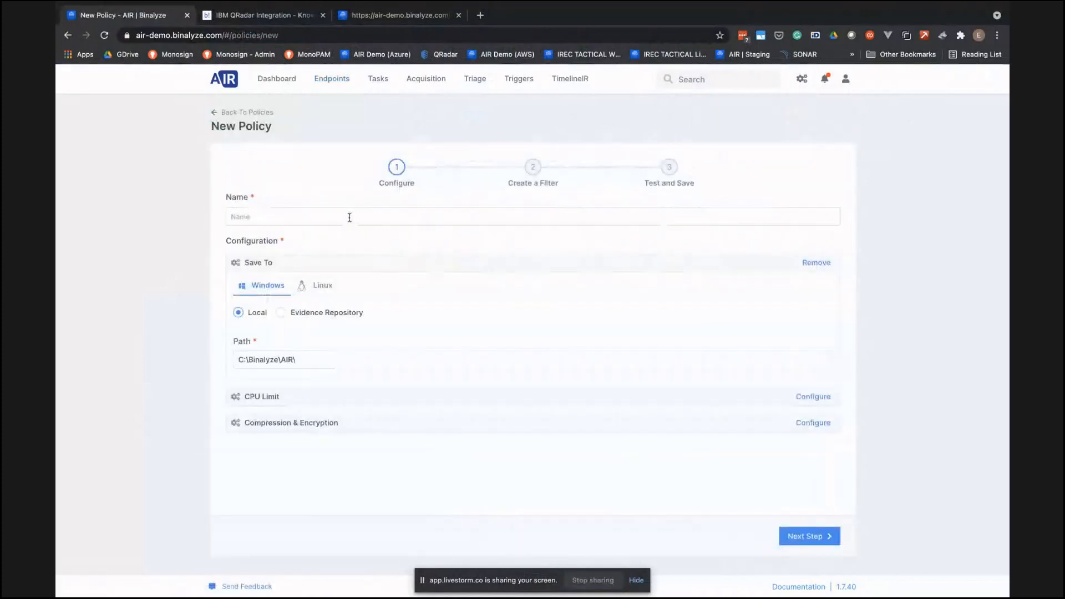
left_click(813, 396)
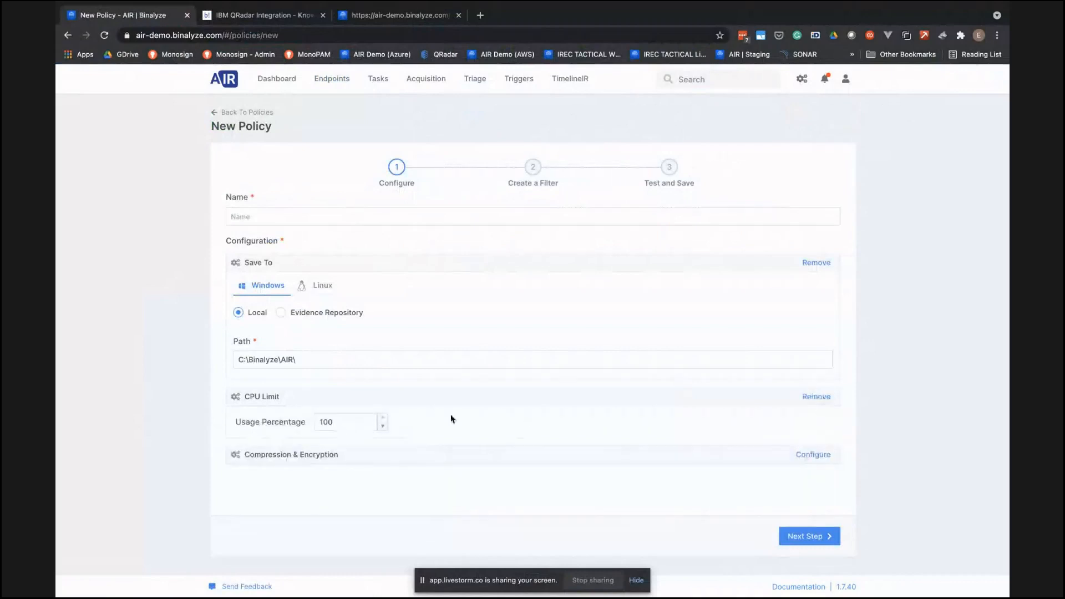
double_click(341, 421)
left_click(143, 367)
left_click_drag(340, 422, 300, 420)
type("50")
left_click(188, 403)
- Name the policy "CPU Limitation" and add the Compression & Encryption configuration with its default options
left_click(310, 222)
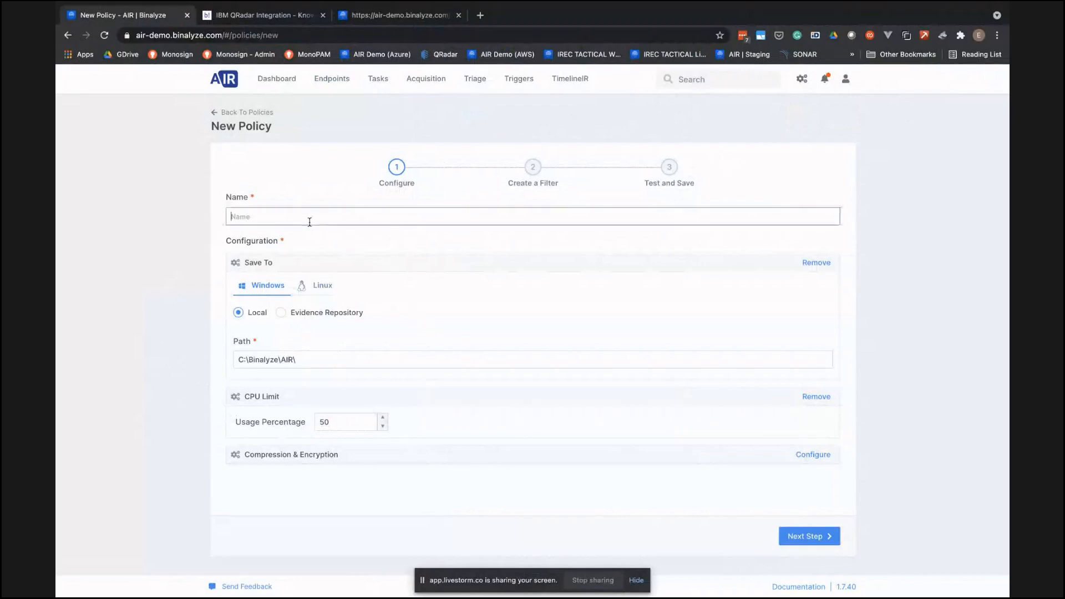
type("CPU Limi")
key("BackSpace")
key("BackSpace")
key("BackSpace")
key("BackSpace")
key("BackSpace")
type("Limitation")
left_click(811, 454)
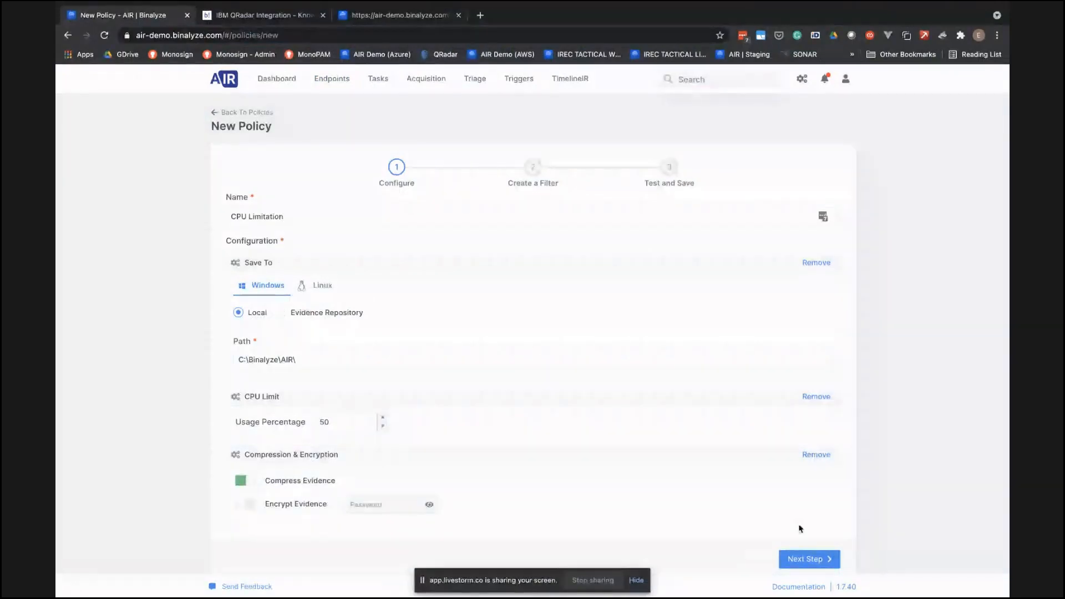
- Create a policy filter where Name equals SERVER and test which endpoints it matches
left_click(807, 558)
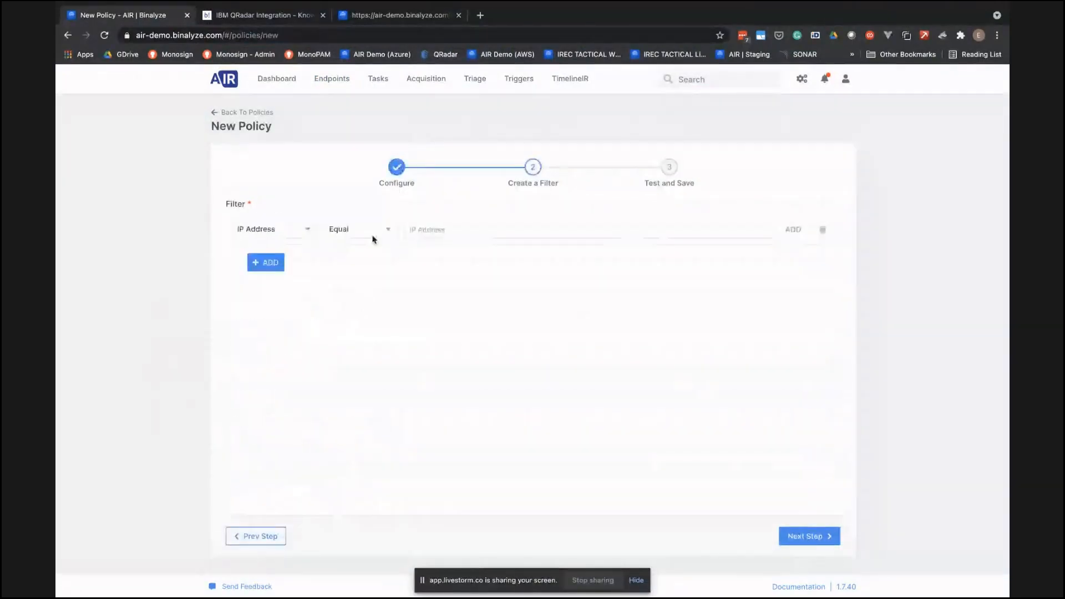
left_click(307, 229)
left_click(284, 271)
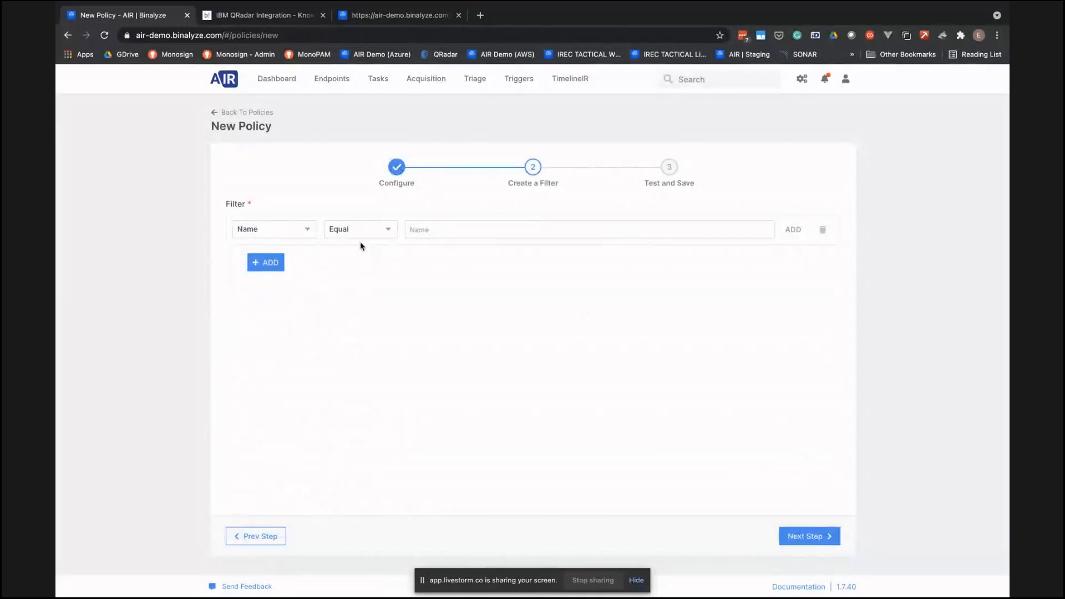
left_click(438, 231)
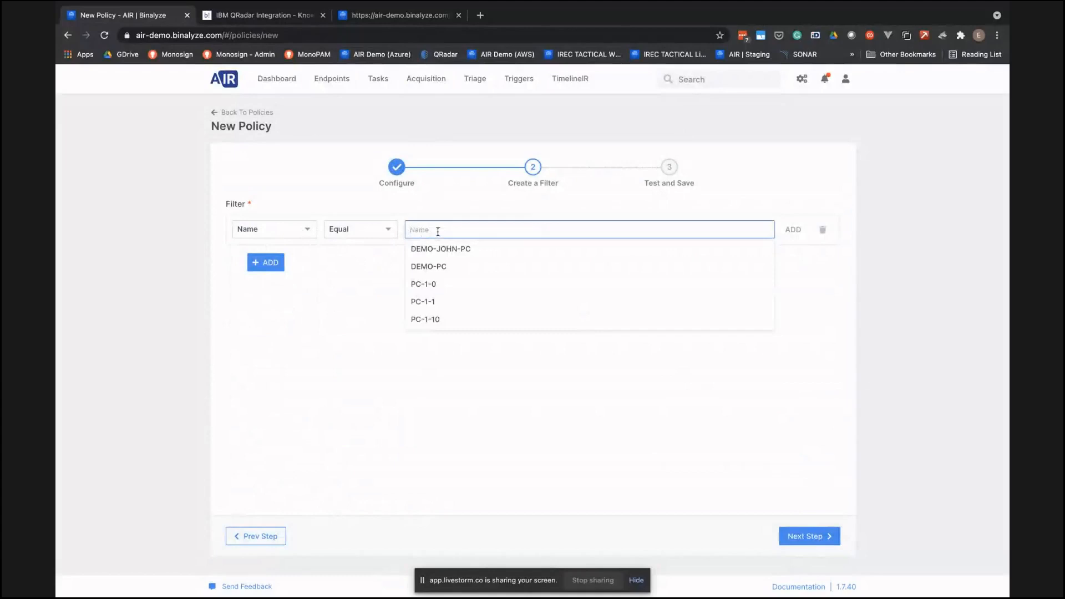
type("S")
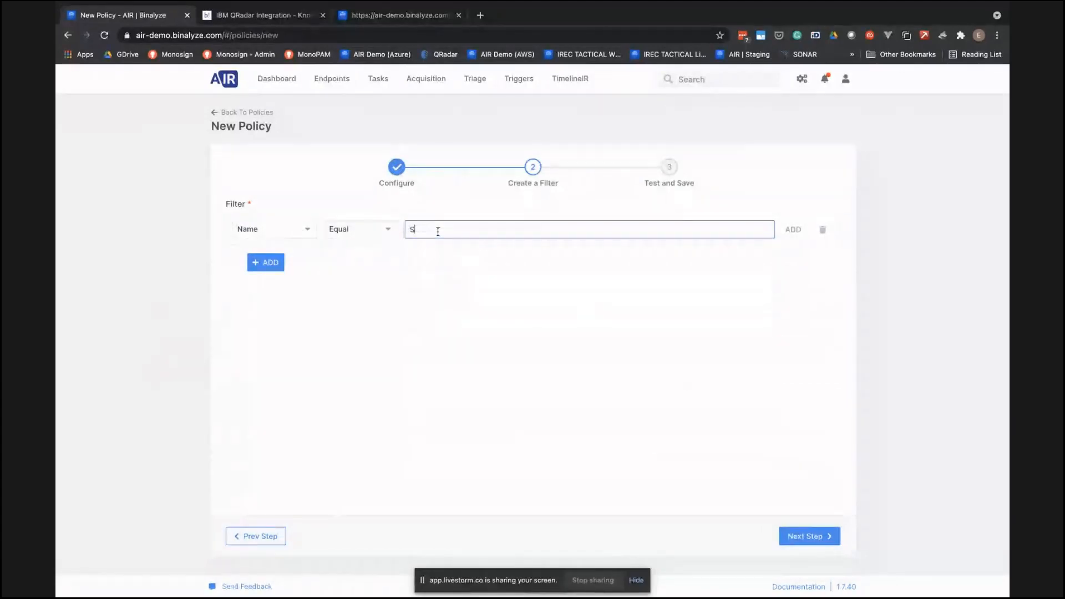
type("ERVER")
left_click(808, 536)
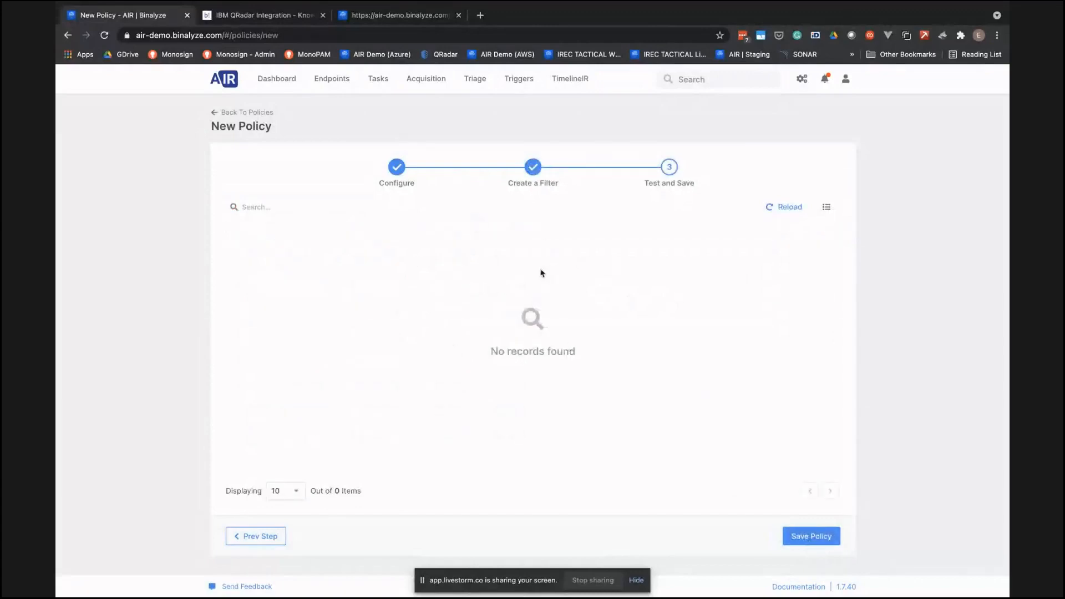
- Go back to the policy filter, replace the name value with DEMO and test it again
left_click(256, 536)
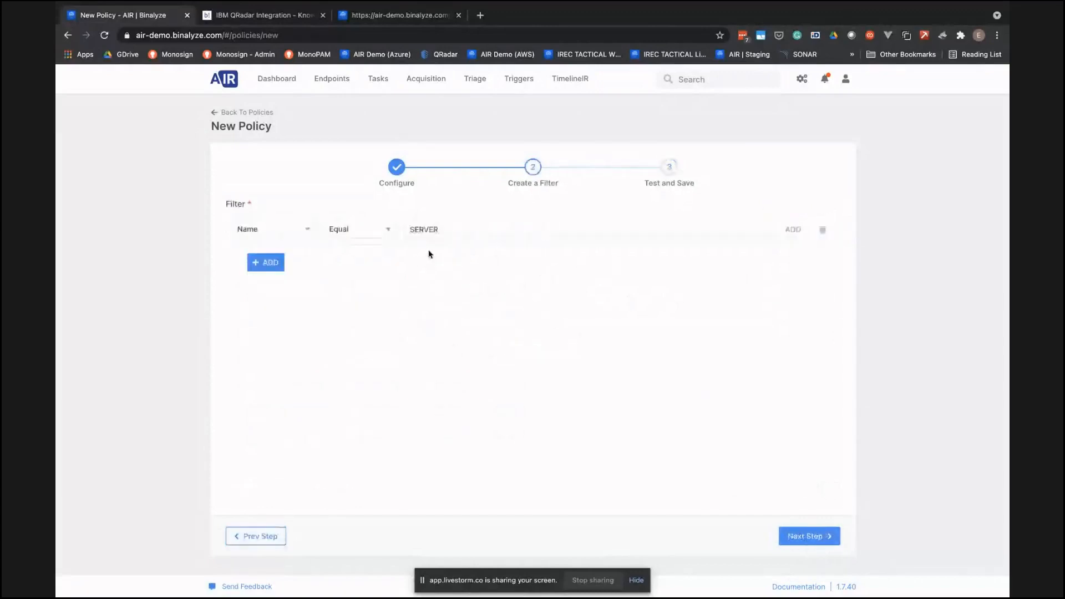
left_click(425, 229)
double_click(425, 229)
type("DEMO")
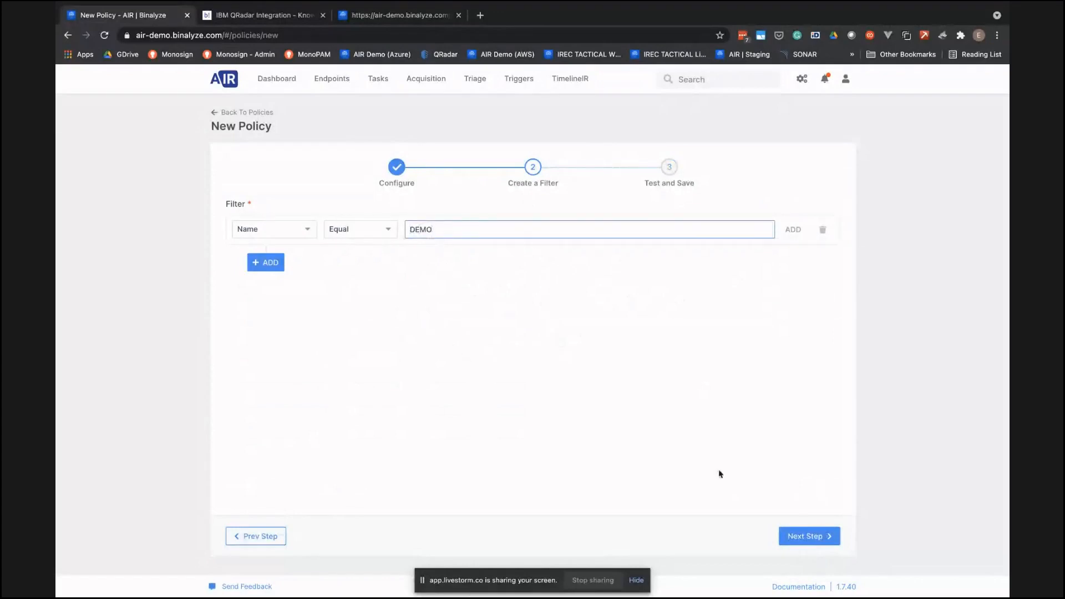
left_click(807, 536)
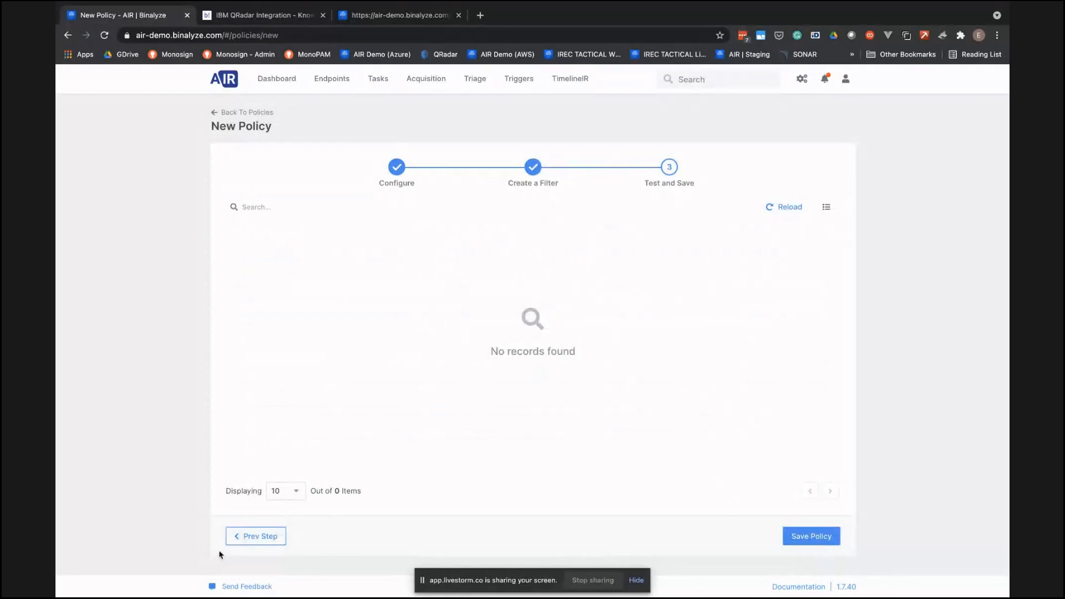
- Change the name filter's operator from Equal to a partial match, test it and save the policy
left_click(252, 536)
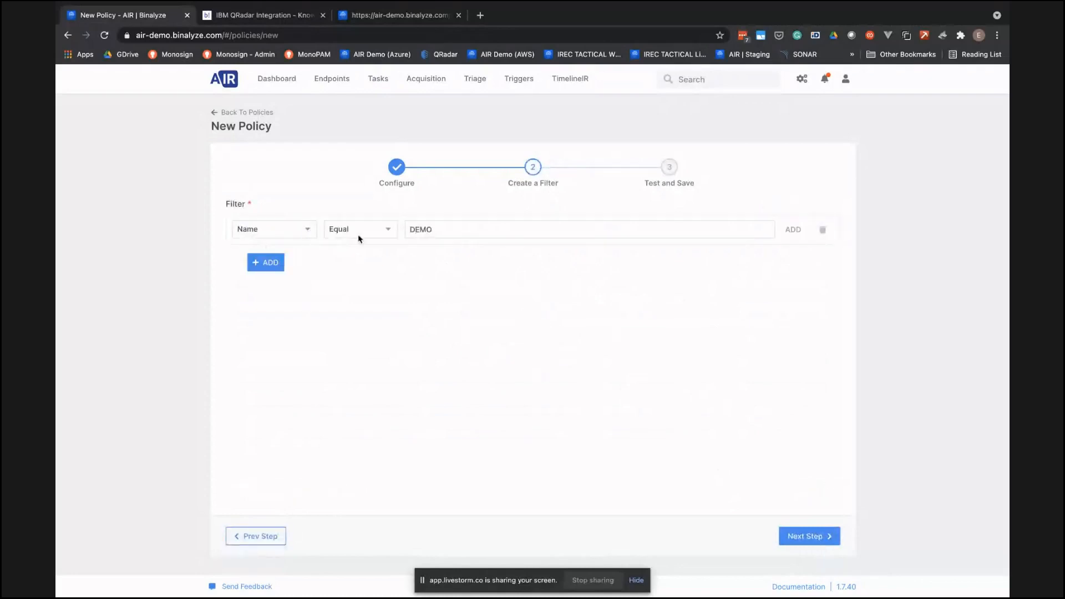
left_click(387, 230)
left_click(361, 288)
left_click(810, 536)
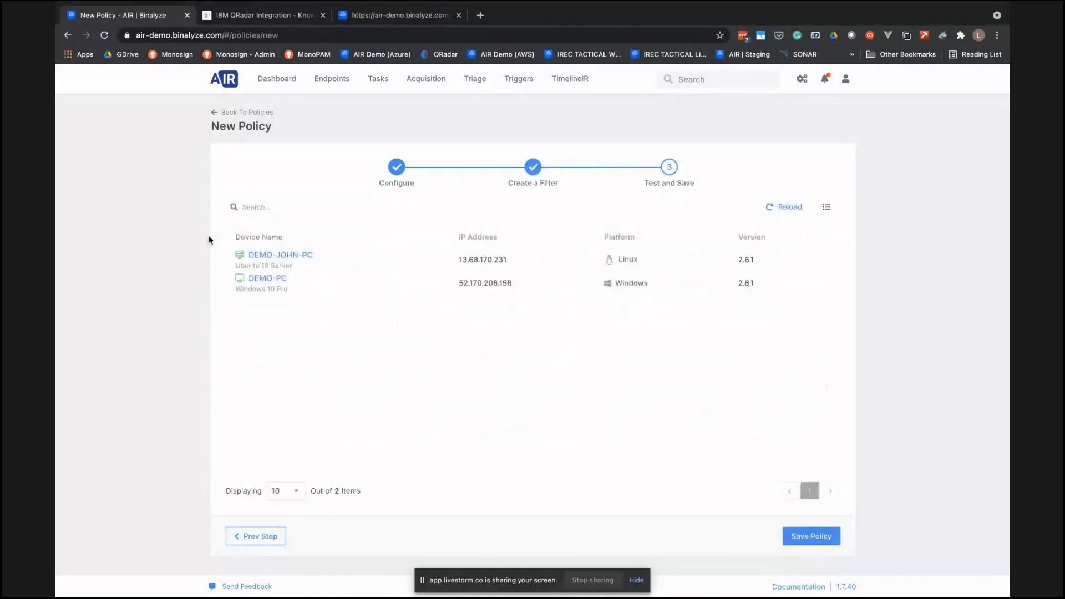
left_click(821, 533)
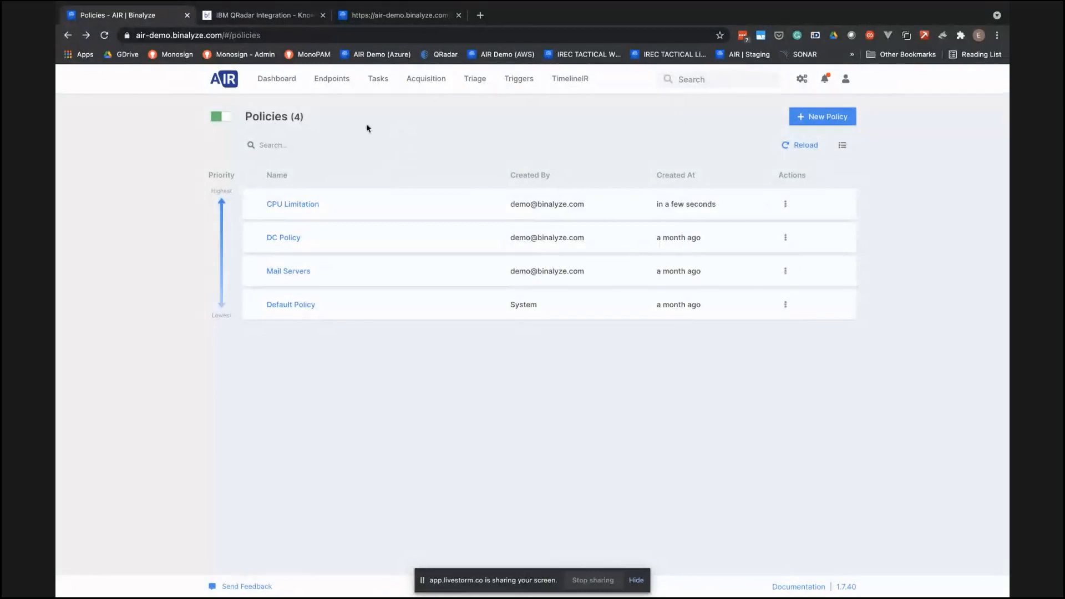
- Open the AIR dashboard and switch to the Questions & Answers slide of the presentation
left_click(283, 83)
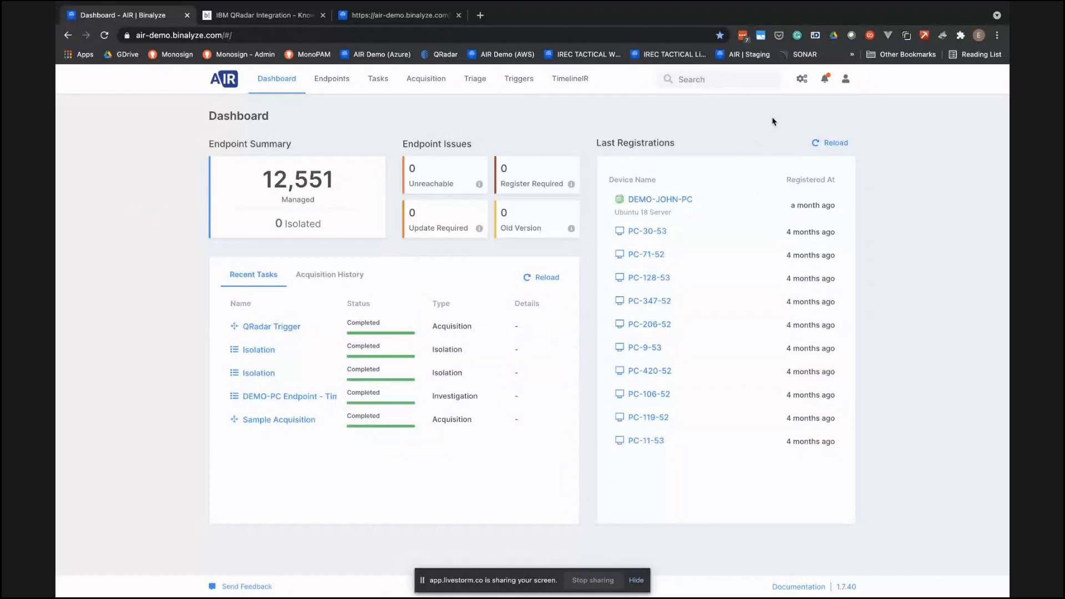
key("ctrl+Up")
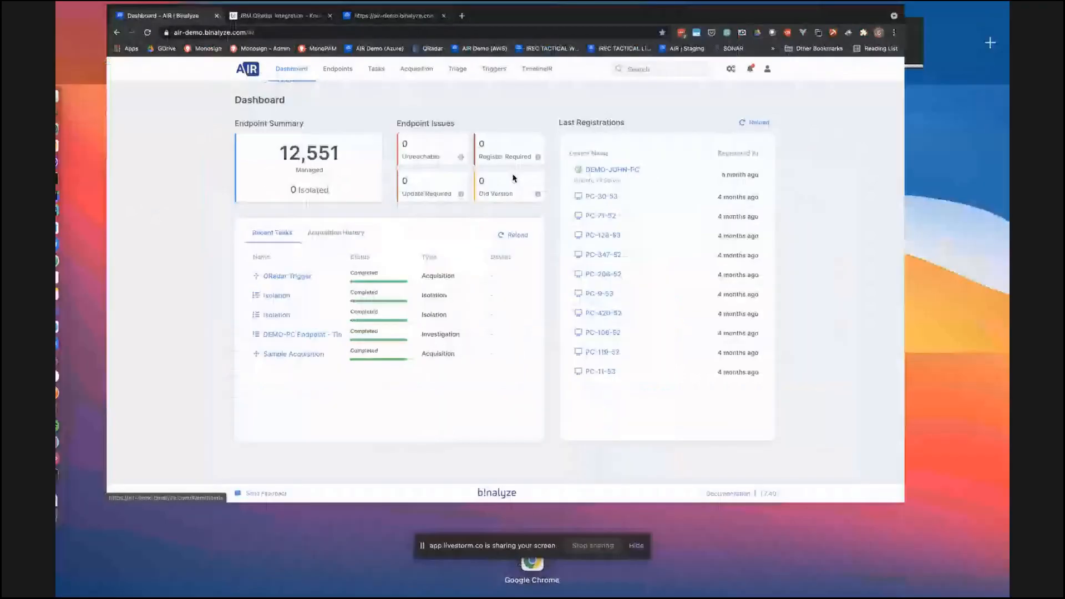
key("ctrl+Right")
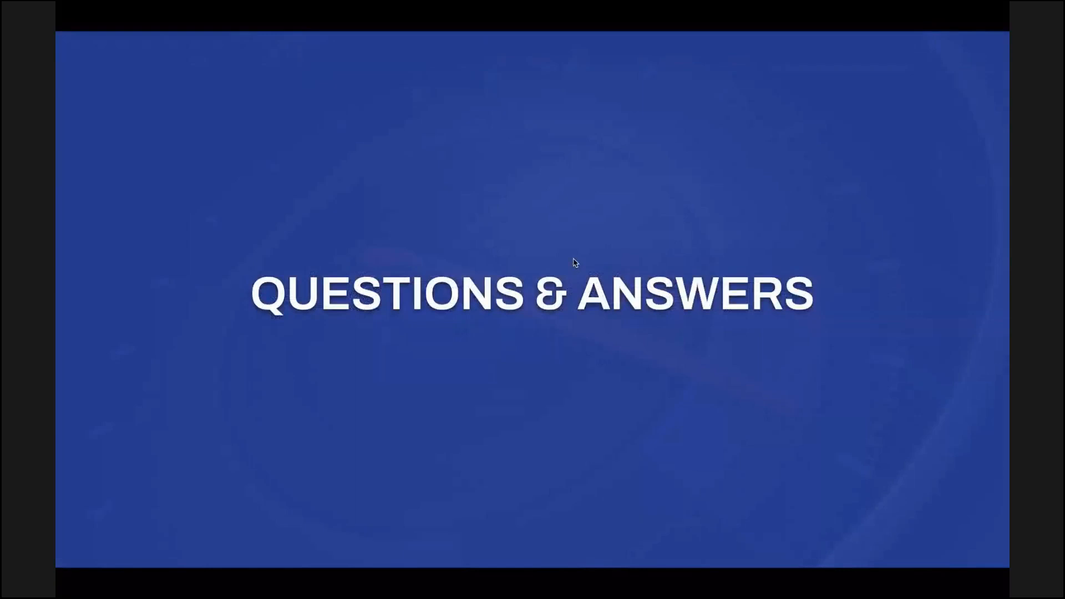
- Switch back to AIR in Chrome and start a new triage rule searching in Memory, using the Find String in Memory example
key("ctrl+Up")
left_click(396, 58)
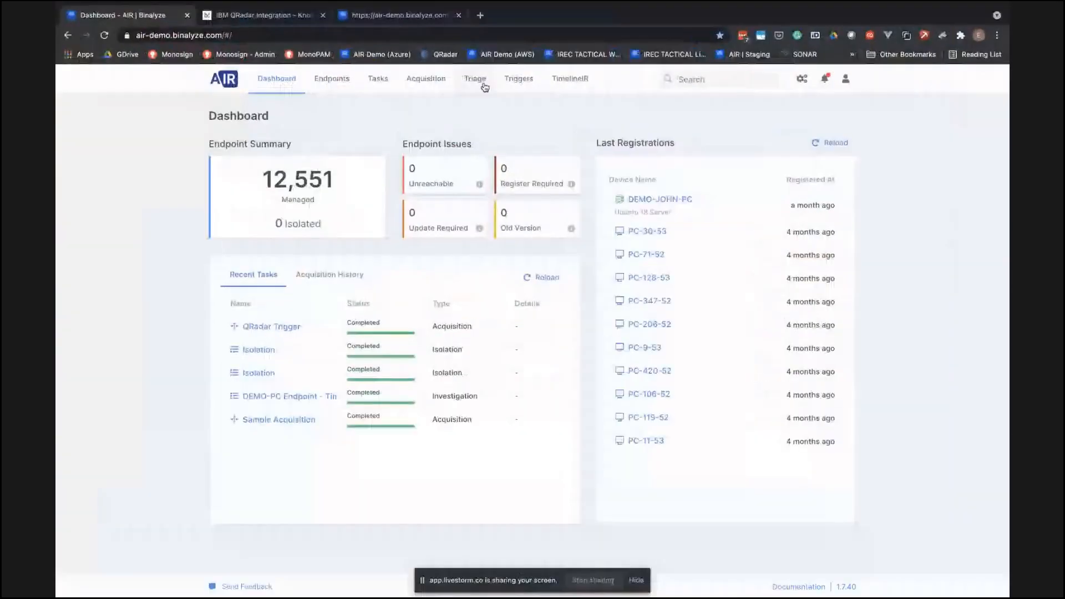
left_click(483, 82)
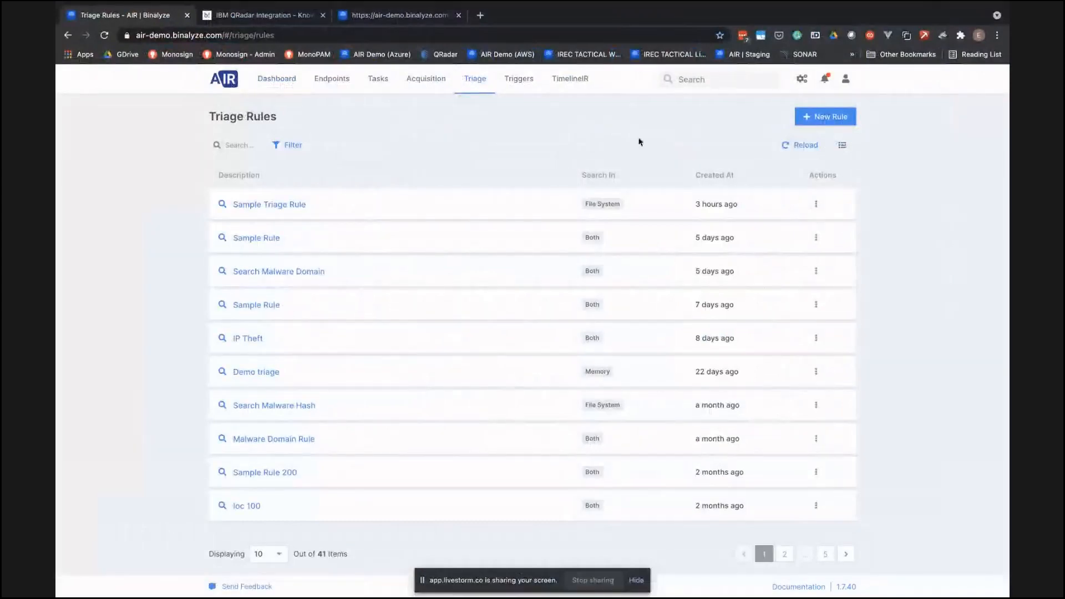
left_click(829, 117)
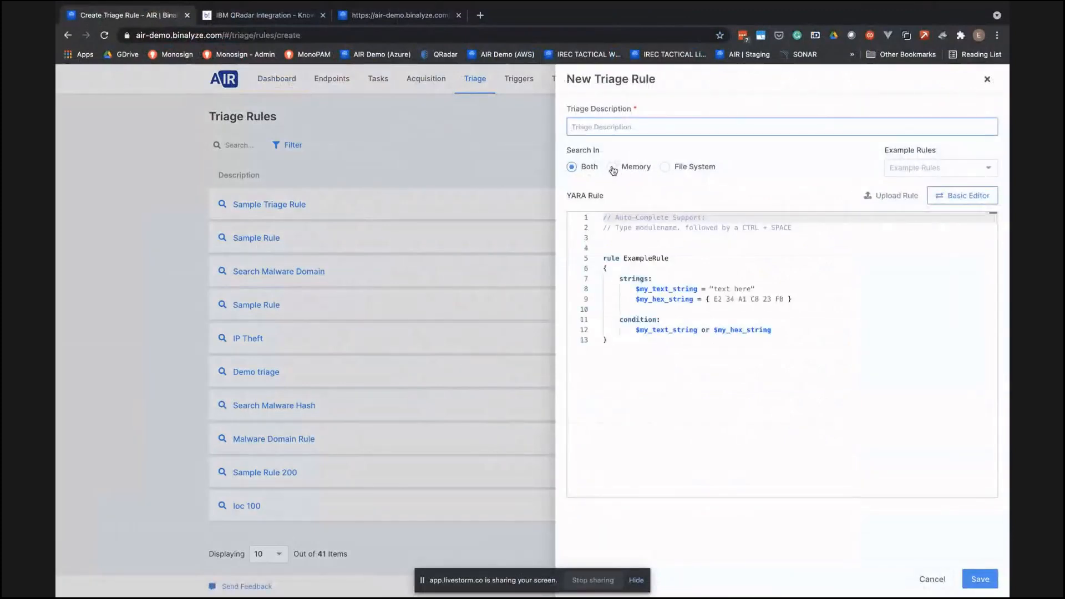
left_click(613, 169)
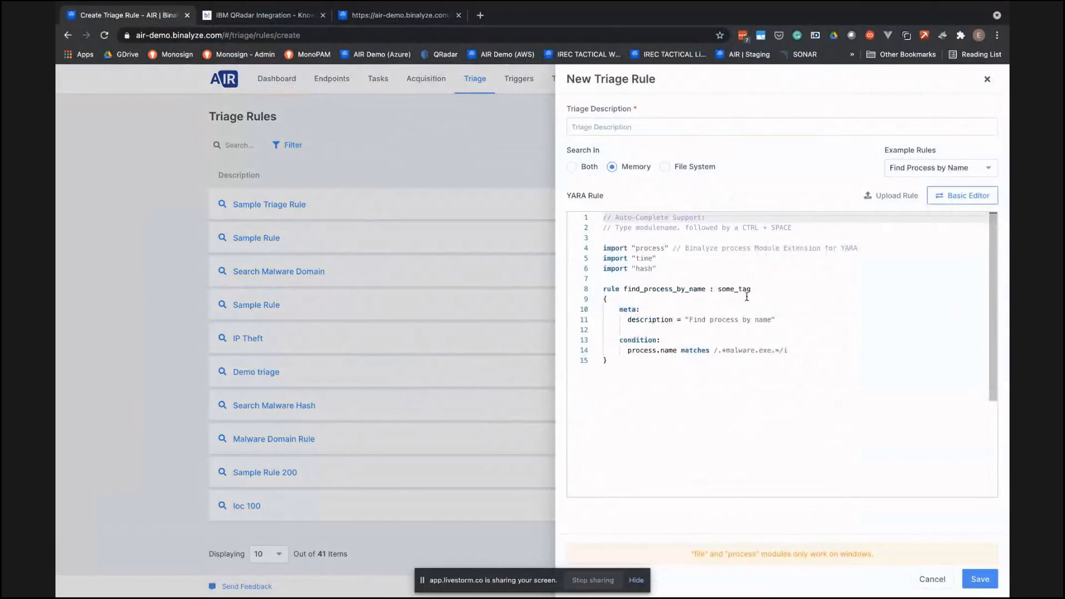
left_click(961, 167)
left_click(951, 207)
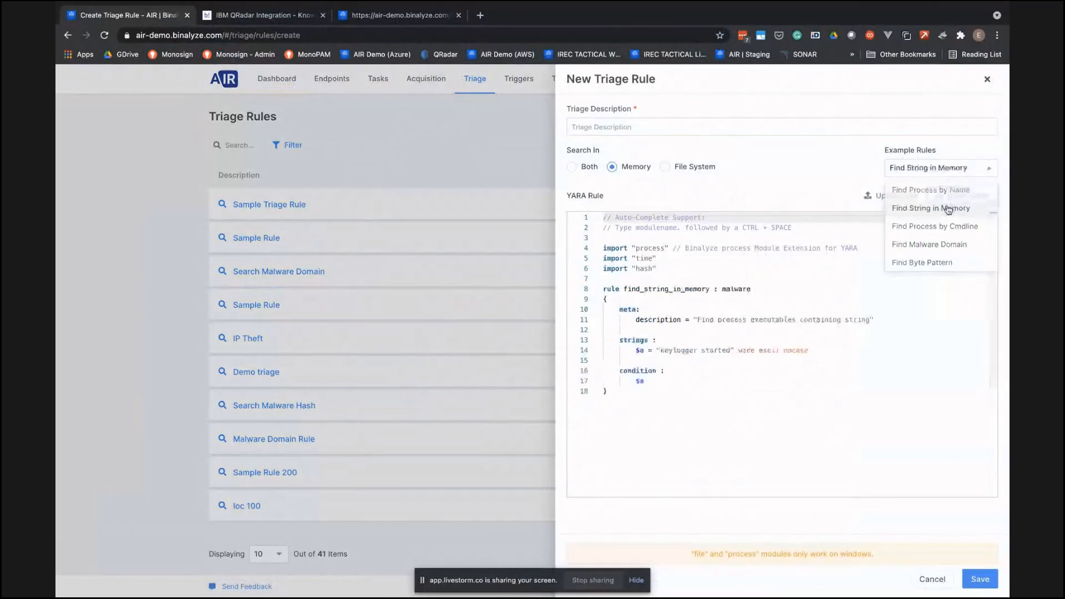
- Enter "Memory Triage" as the triage rule's description and save the rule
left_click(639, 123)
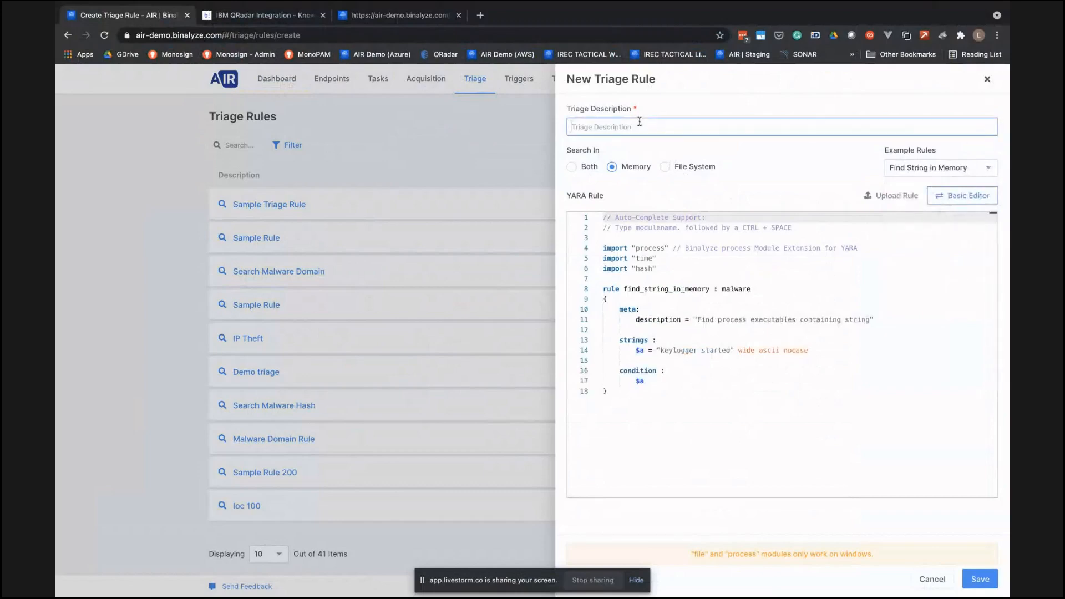
type("Memory Triage")
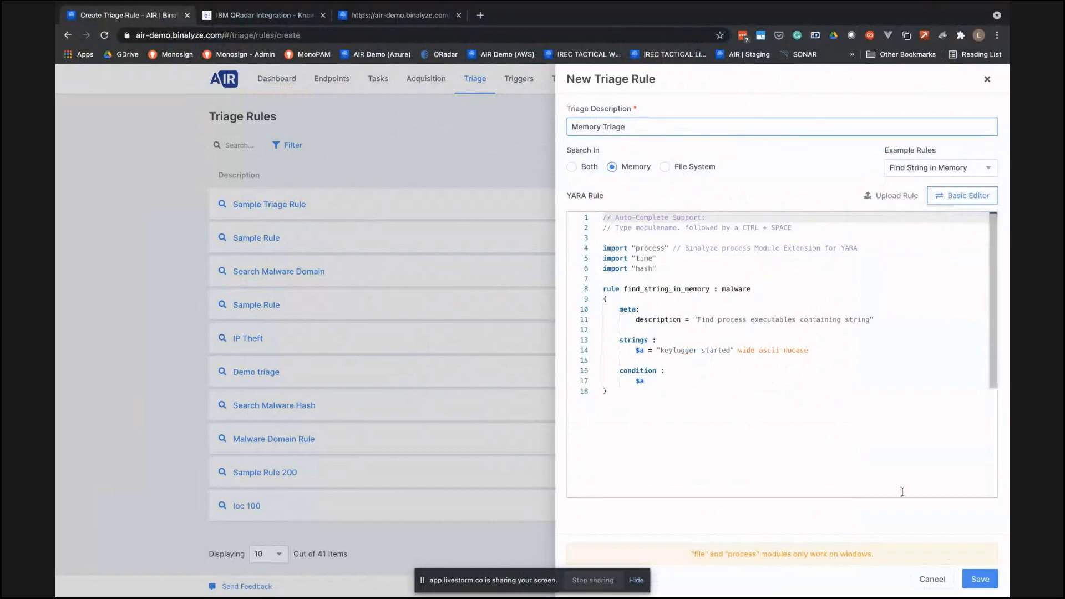
left_click(979, 578)
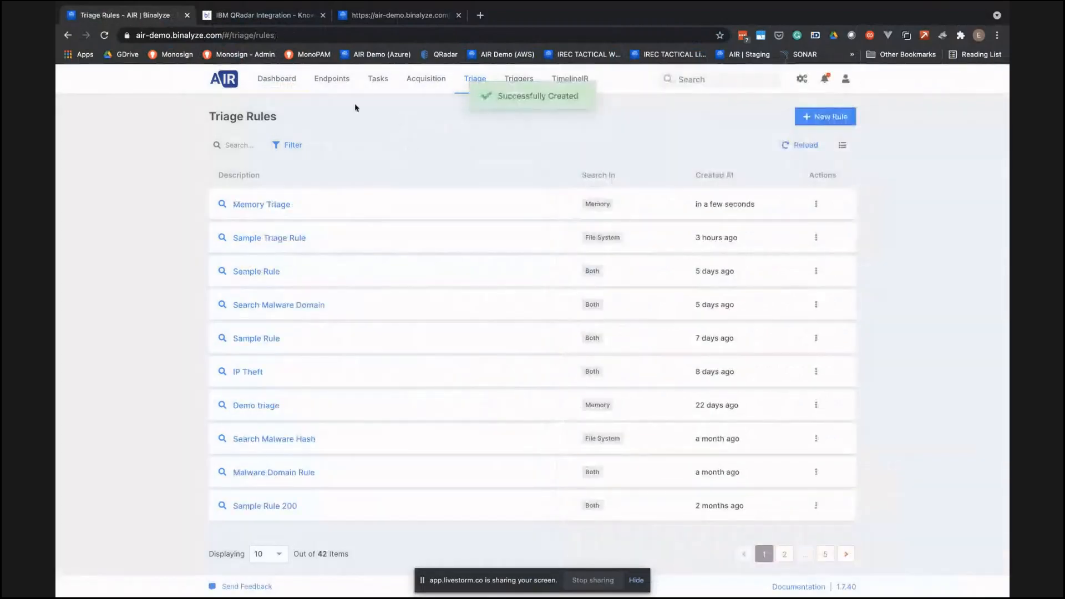
- Open a triage task for the DEMO-JOHN-PC endpoint and select the Memory Triage rule
left_click(333, 80)
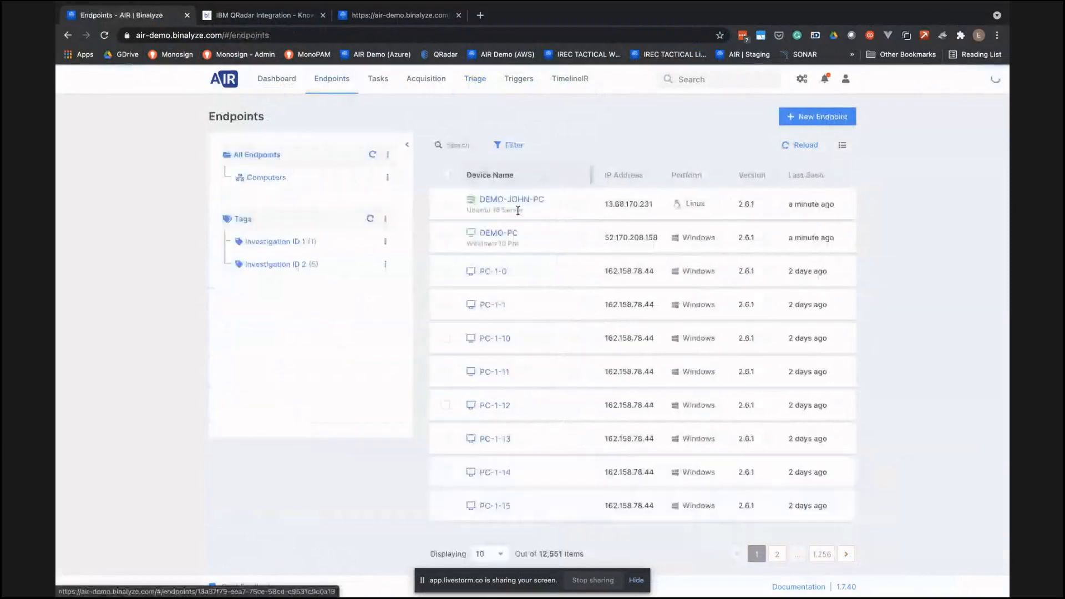
left_click(515, 201)
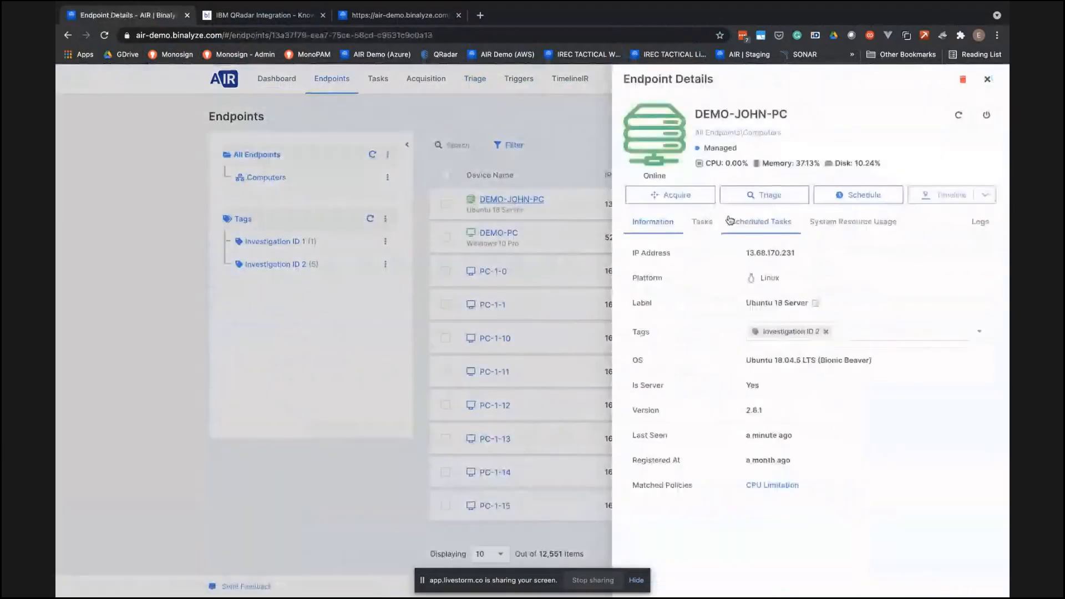
left_click(770, 196)
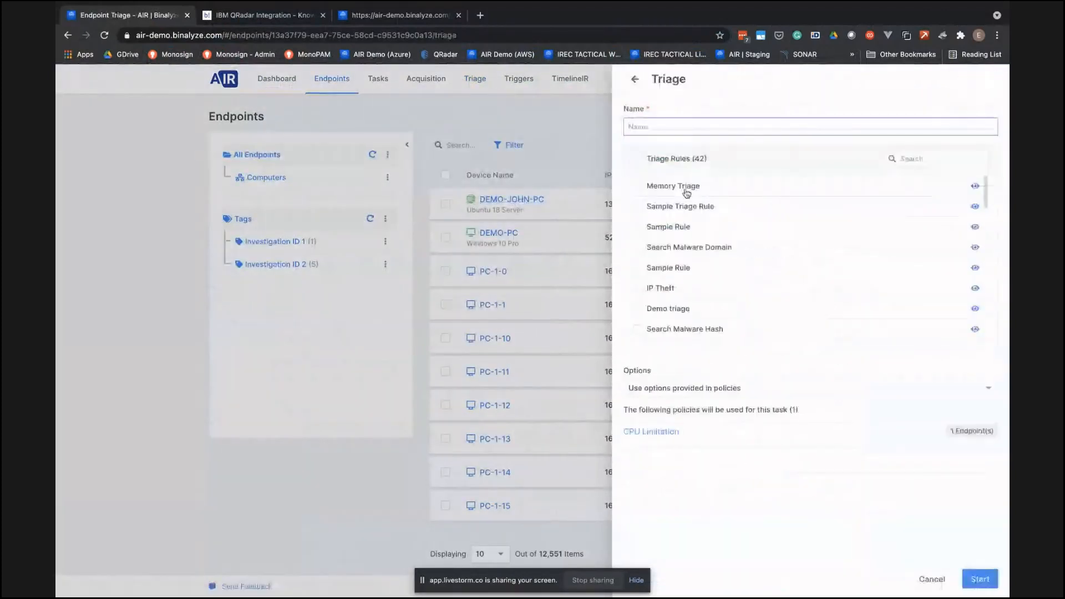
left_click(638, 186)
- Name the triage task "Example Triage" and start it with the options provided in policies
left_click(665, 127)
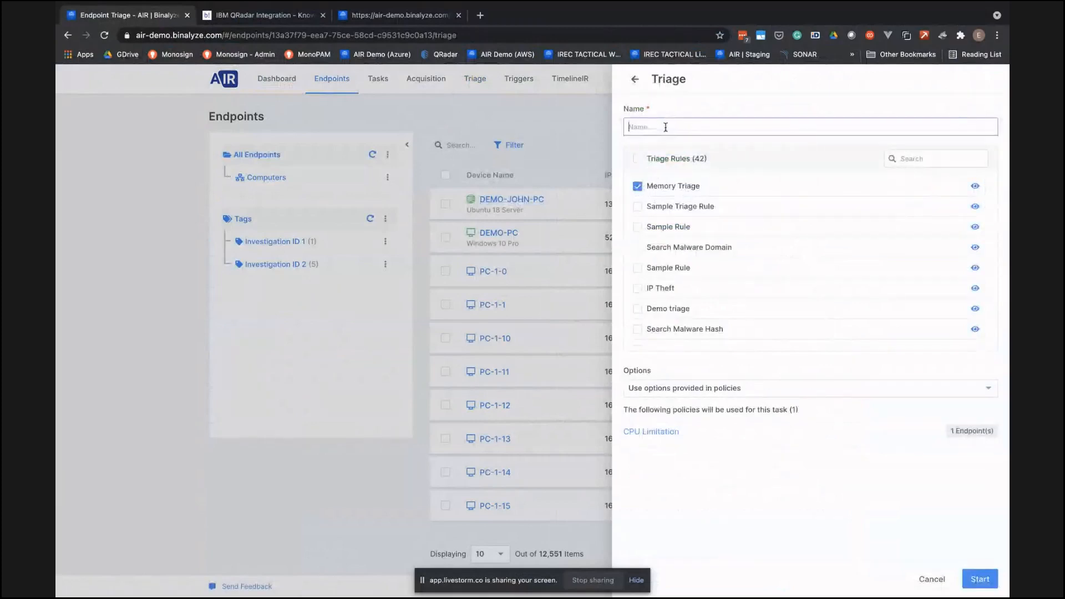
type("Example Traig")
key("BackSpace")
key("BackSpace")
key("BackSpace")
type("iage")
left_click(978, 578)
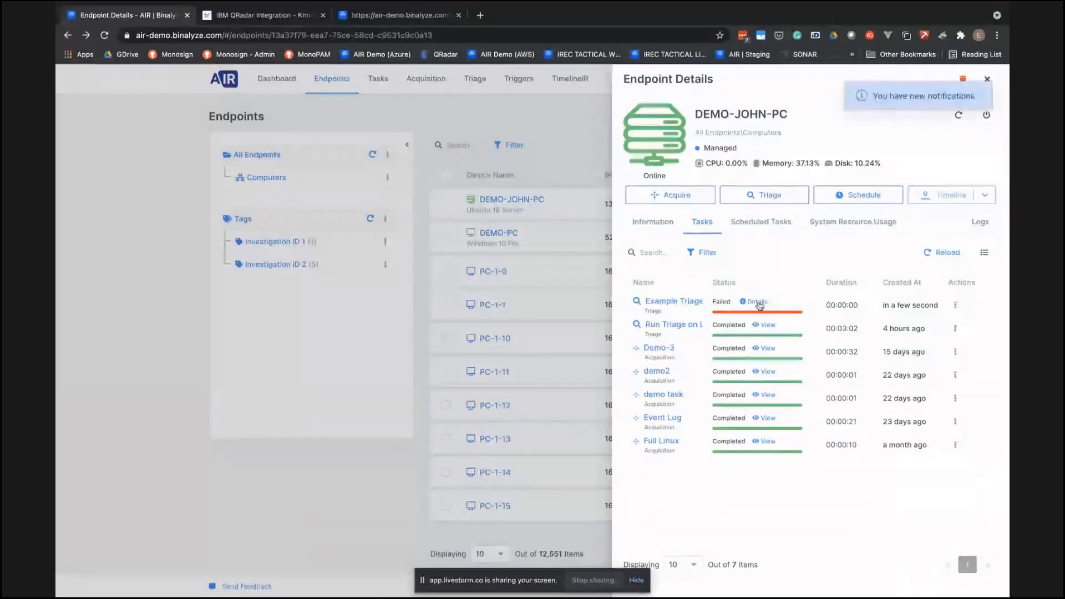
- Examine the status details of the Example Triage task on DEMO-JOHN-PC
mouse_move(757, 303)
left_click_drag(751, 326, 825, 335)
left_click(814, 348)
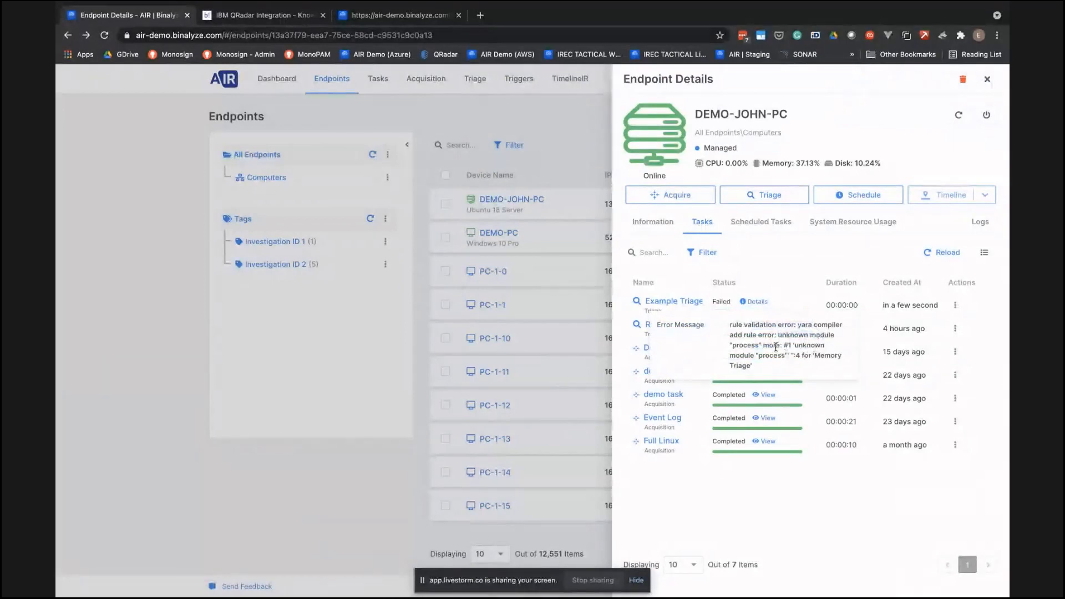
- Close the endpoint details and return to the list of triage rules
left_click(547, 113)
left_click(522, 81)
left_click(475, 78)
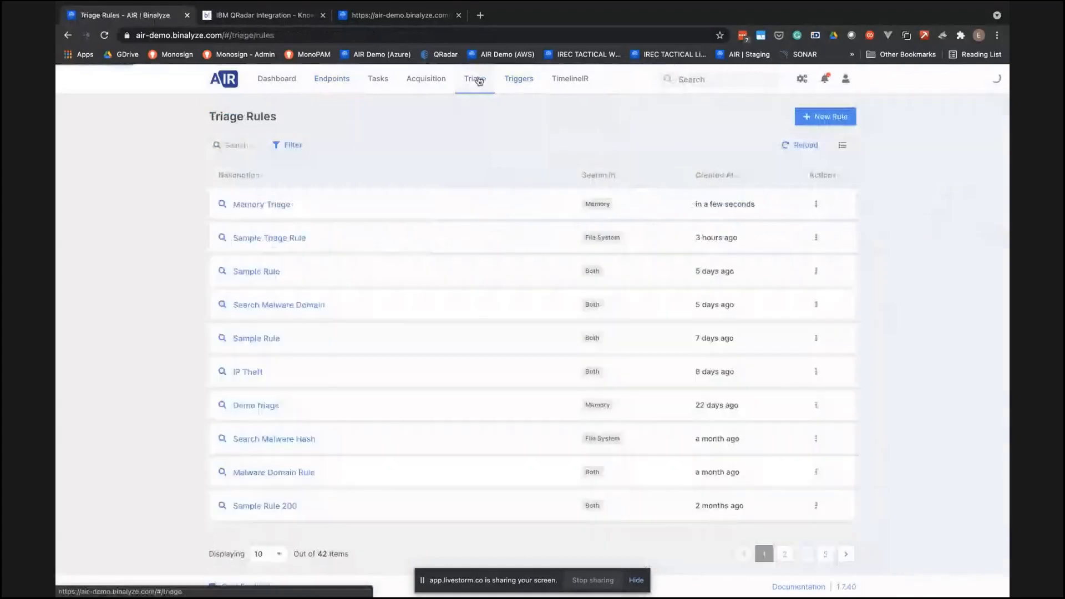
- Start a new triage rule that searches in memory and load the "Find String in Memory" example
left_click(810, 118)
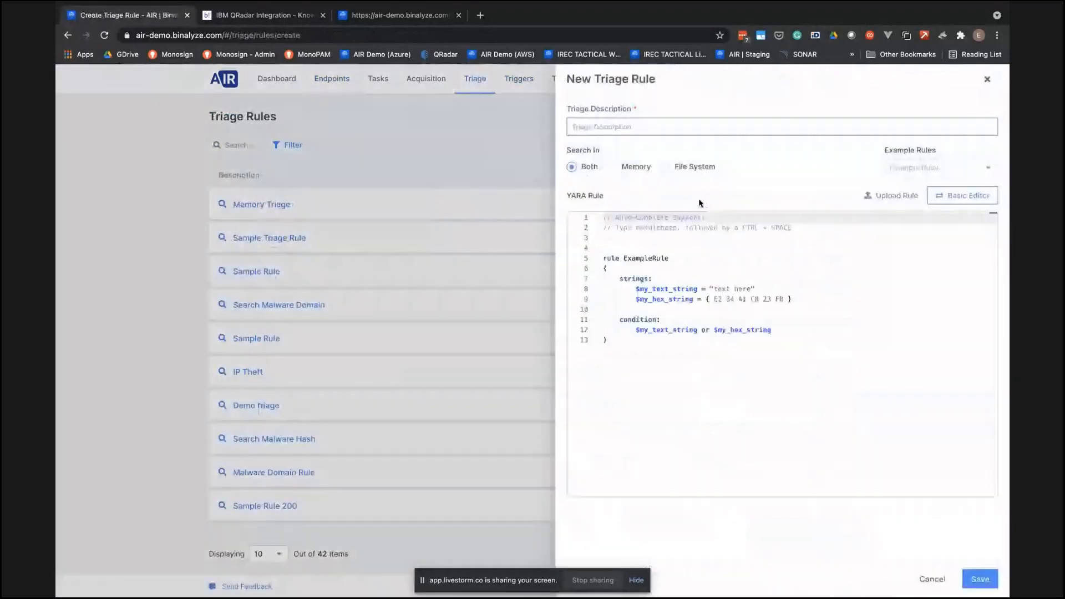
left_click(917, 173)
left_click(921, 230)
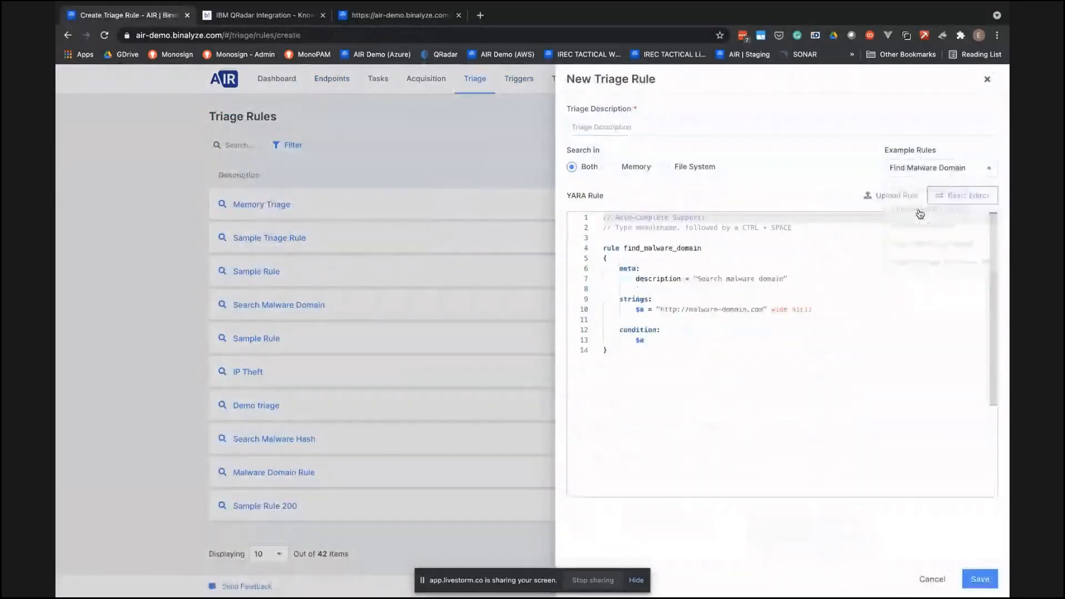
left_click(612, 166)
left_click(685, 350)
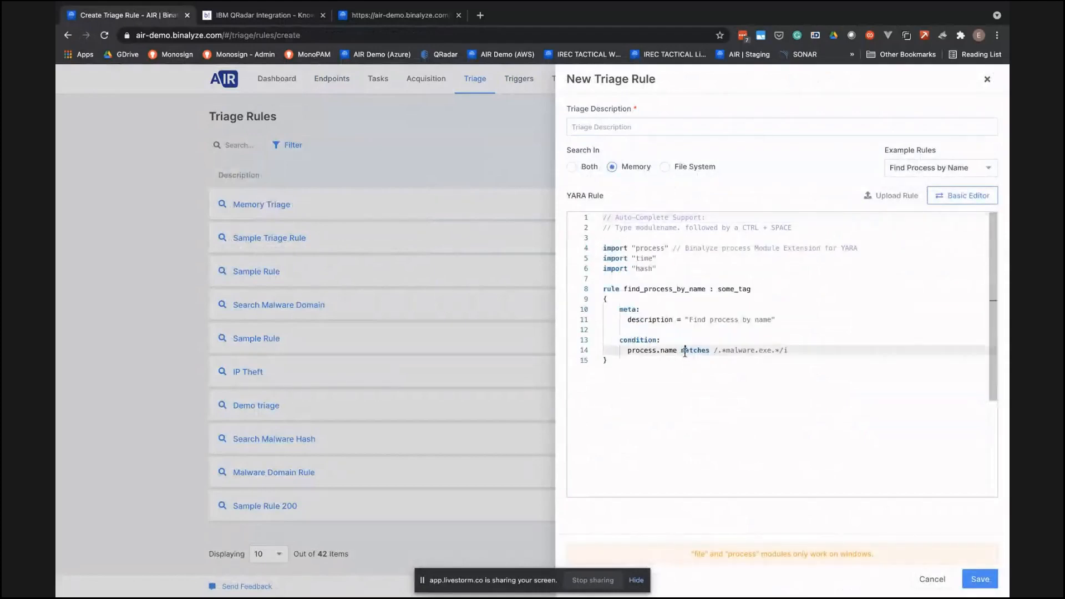
left_click(922, 167)
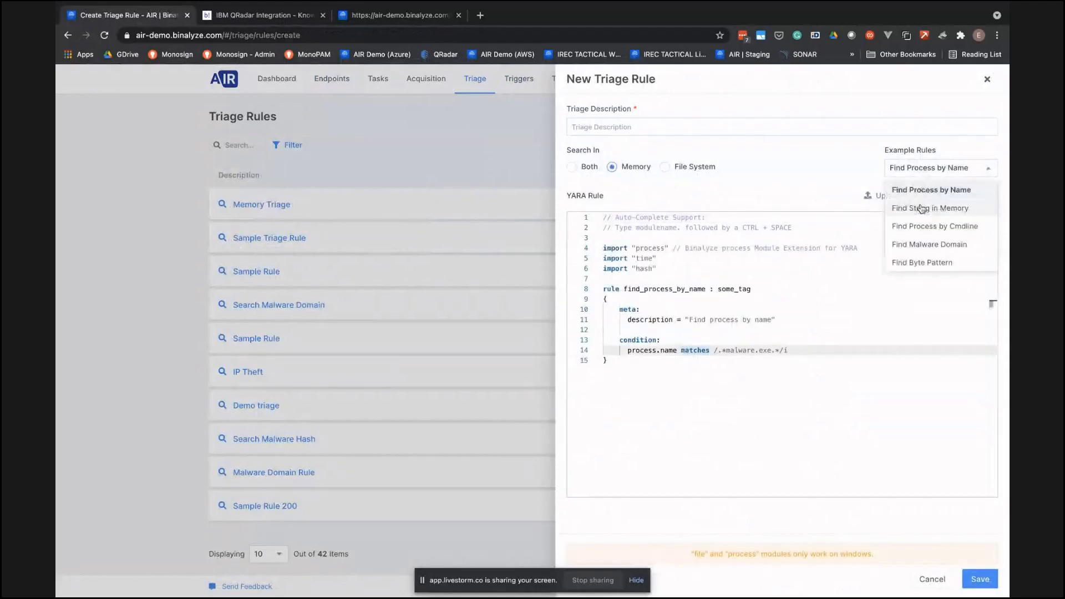
left_click(920, 207)
- Enter "Sample Triage" as the rule's description and delete the import "process" line from the YARA code
left_click(652, 125)
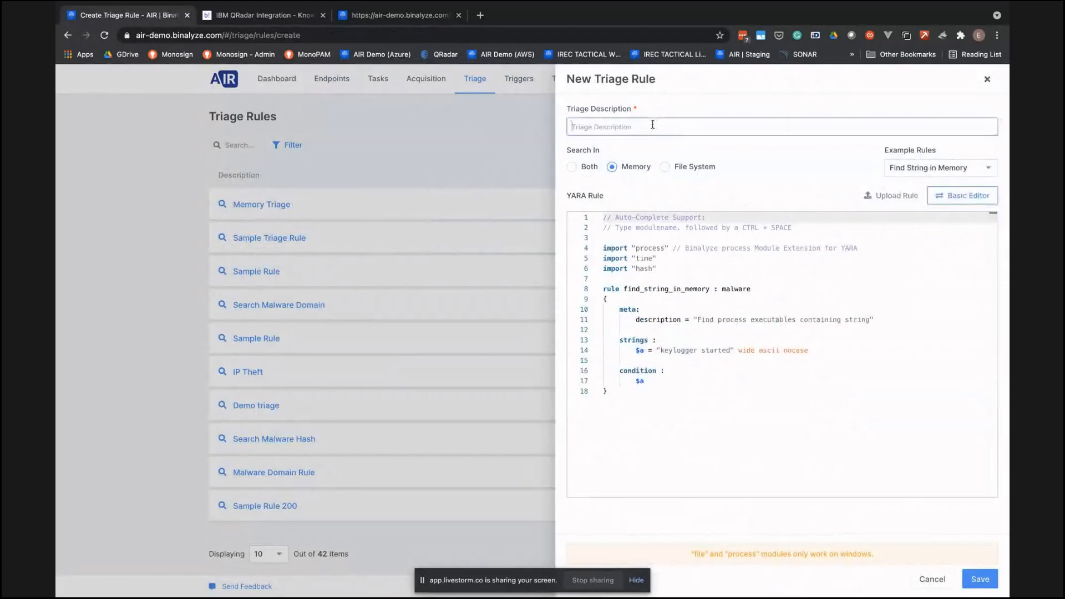
type("Sample Triage")
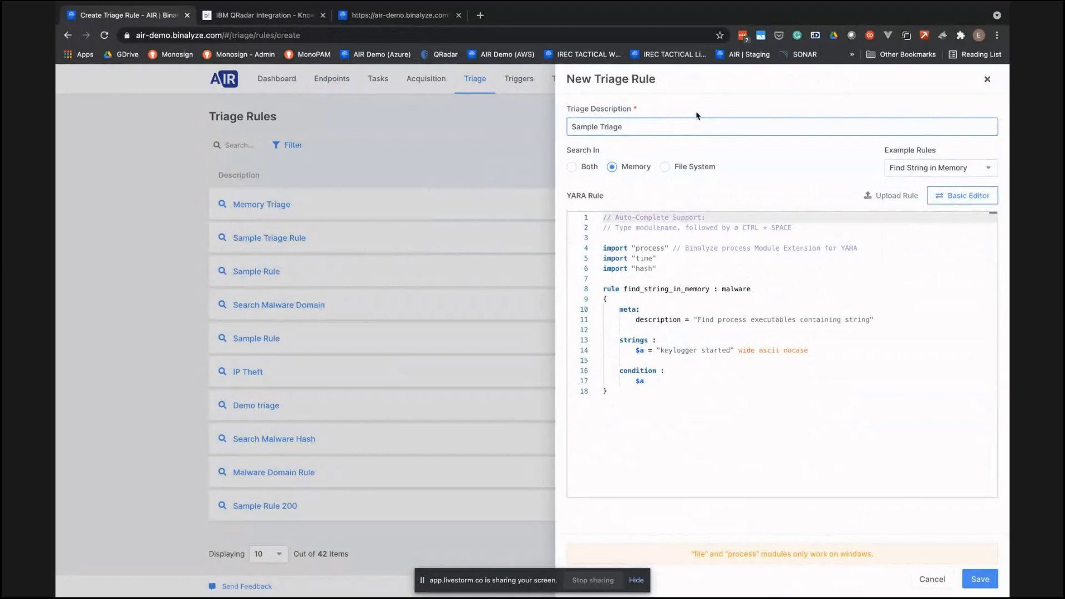
left_click(657, 249)
key("End")
key("shift+Home")
key("BackSpace")
key("BackSpace")
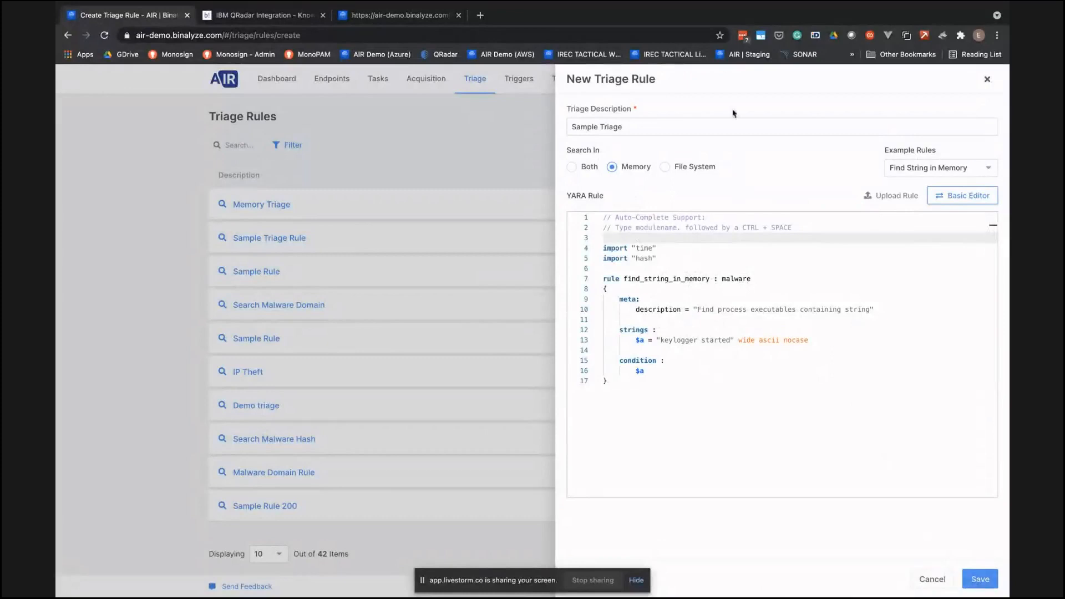
- Extend the rule's description to "Sample Triage Rule" and save the rule
left_click(656, 127)
type("Rule")
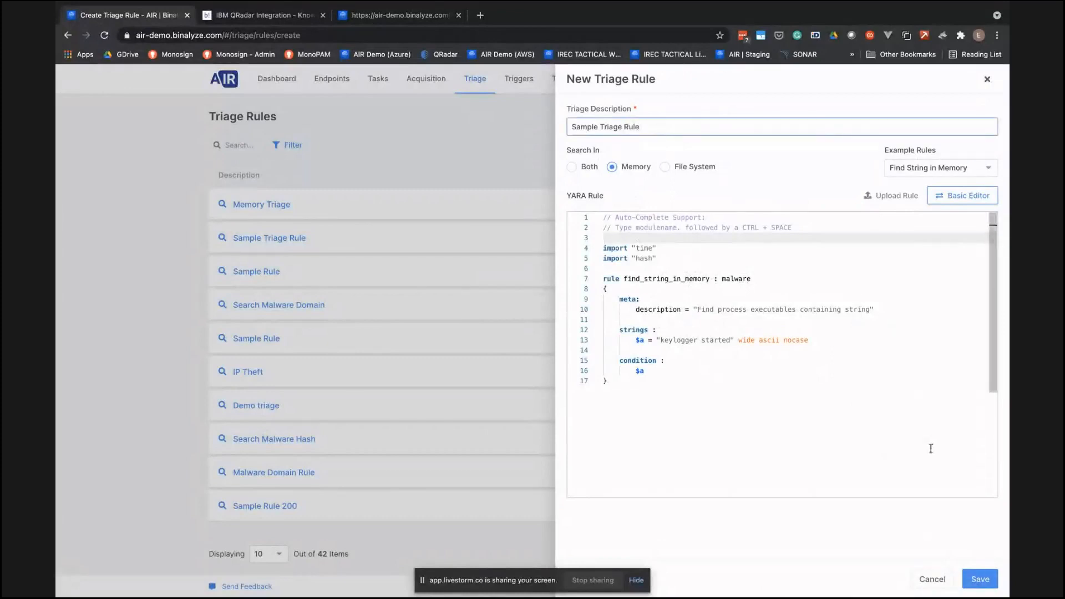
left_click(980, 579)
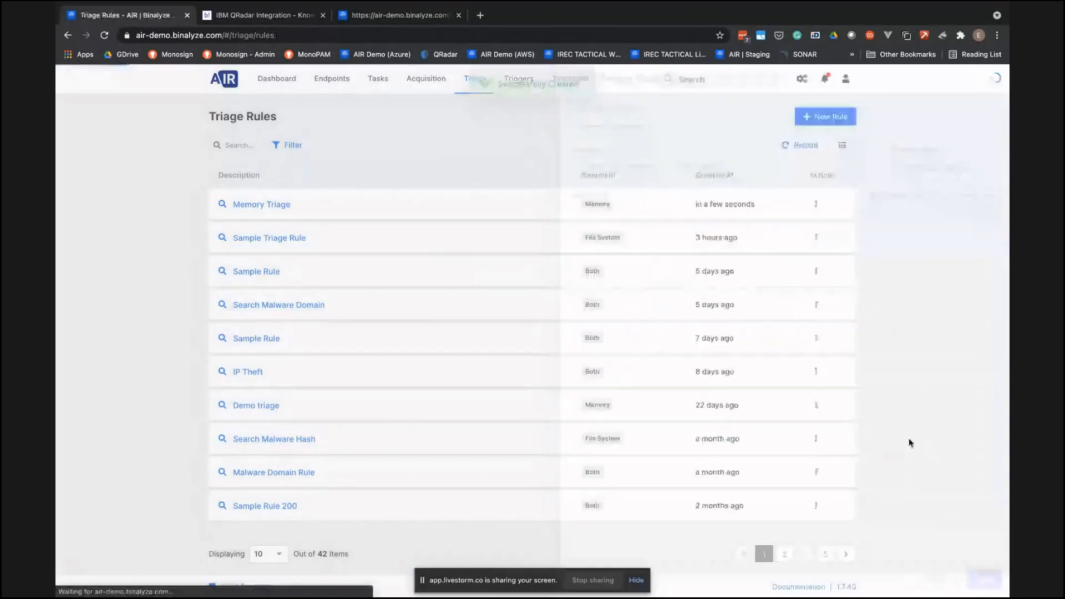
- Open a triage task for the DEMO-JOHN-PC endpoint and select the newest Sample Triage Rule
left_click(327, 78)
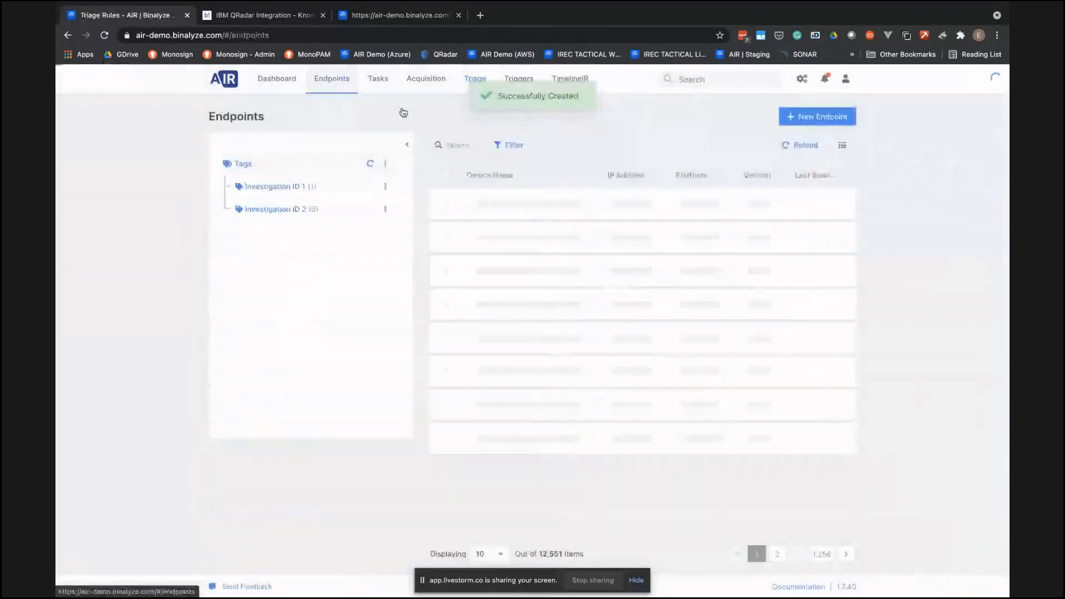
left_click(509, 233)
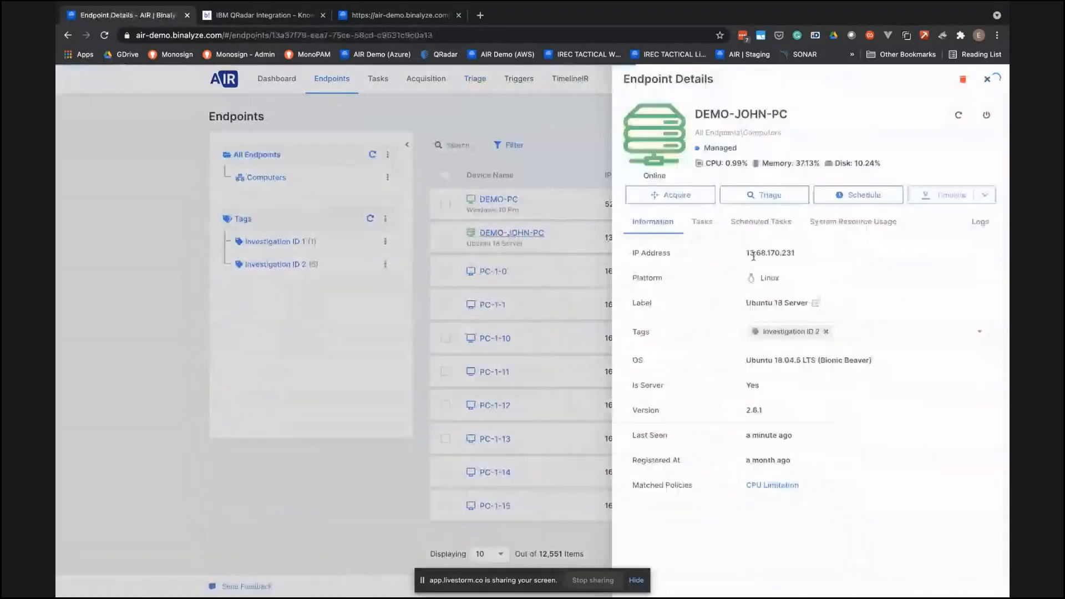
left_click(765, 195)
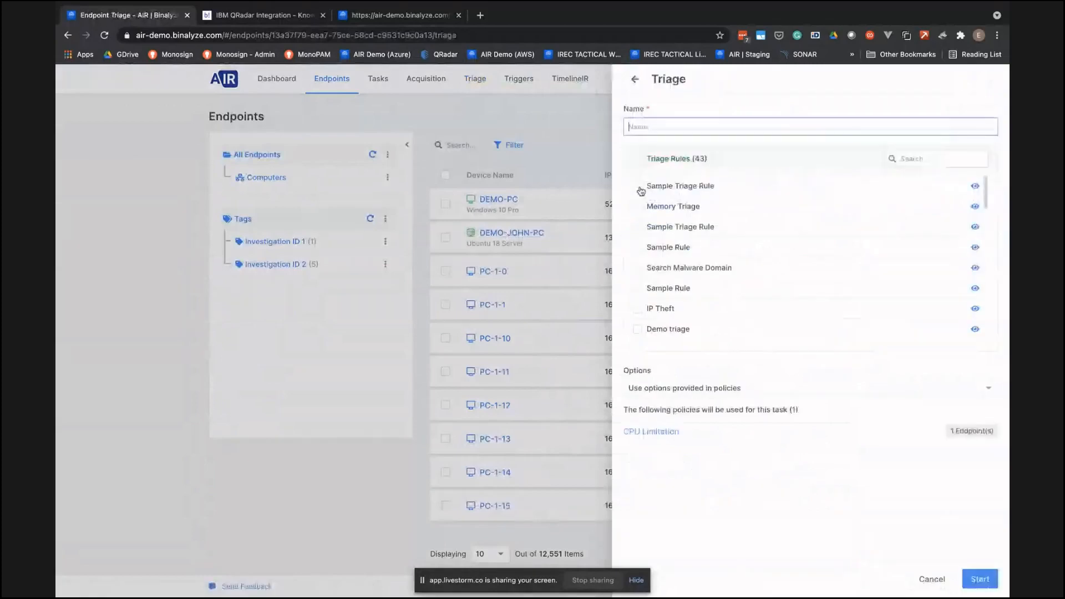
left_click(638, 186)
- Name the triage task "Sample TriageRule1" and start it with the options provided in policies
left_click(653, 126)
type("S")
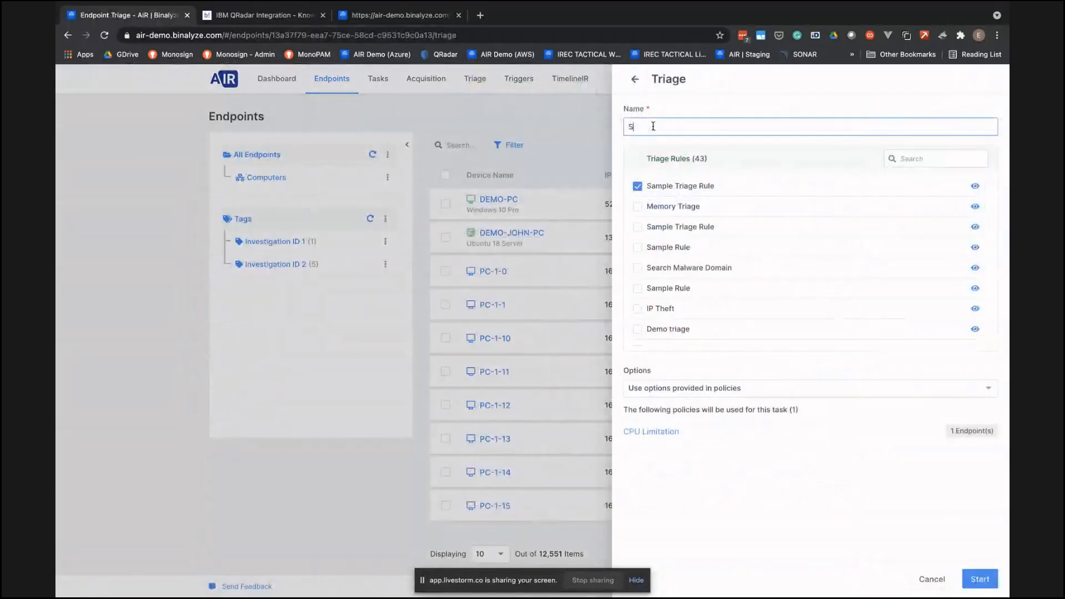
type("ample TriageRule1")
left_click(979, 579)
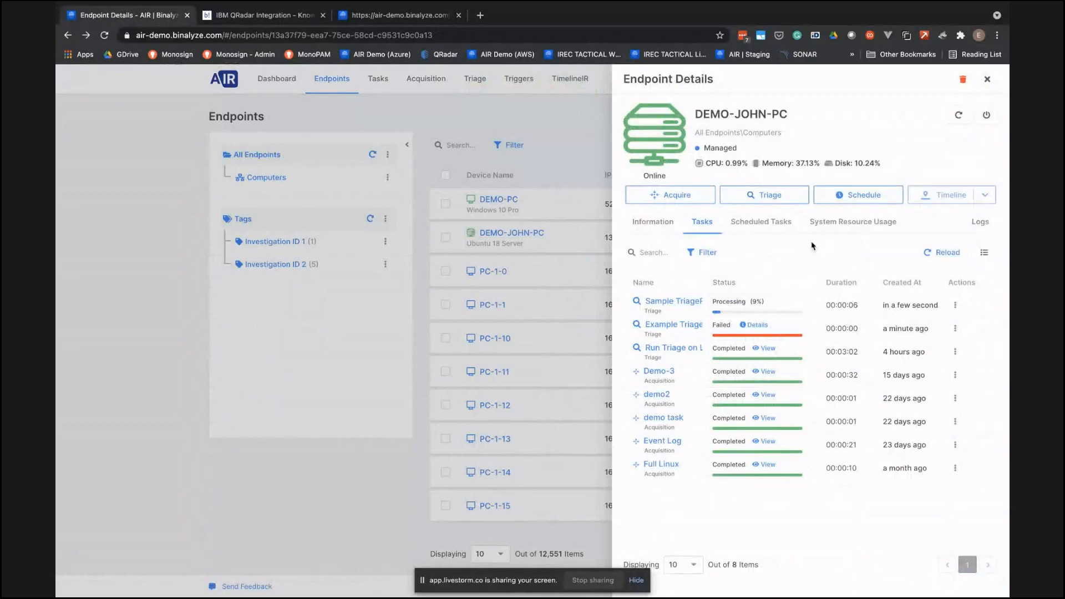
- Close the DEMO-JOHN-PC endpoint details and switch to the Questions & Answers slide of the presentation
left_click(450, 109)
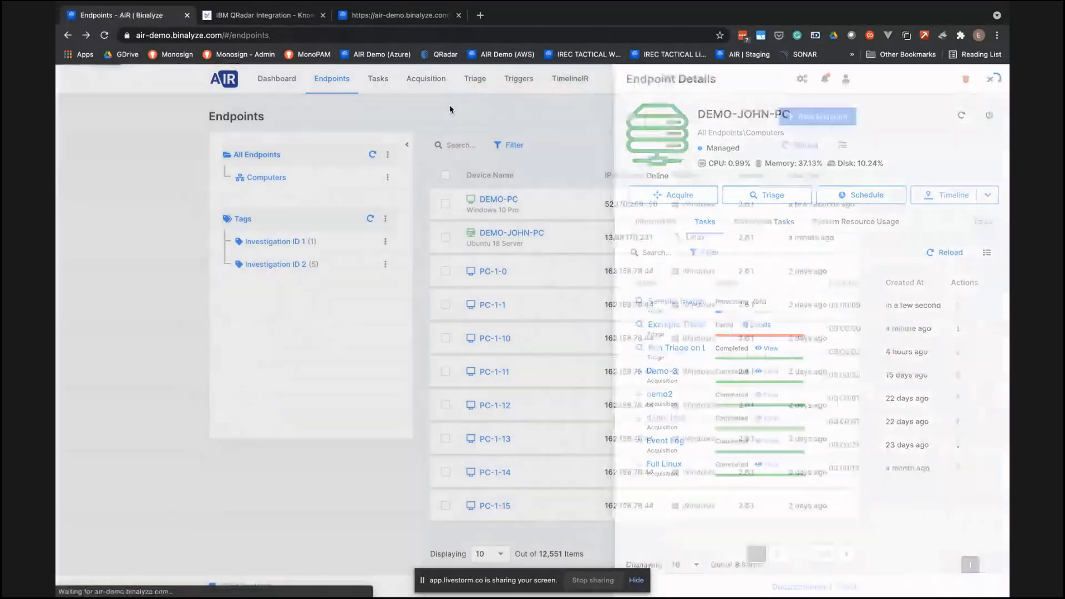
key("ctrl+Up")
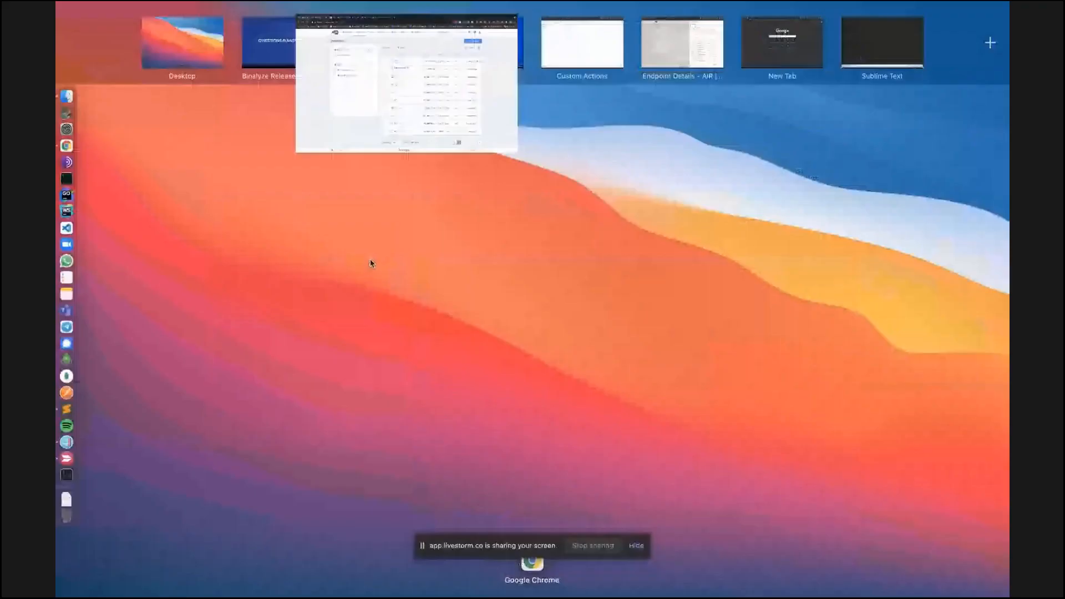
left_click(280, 43)
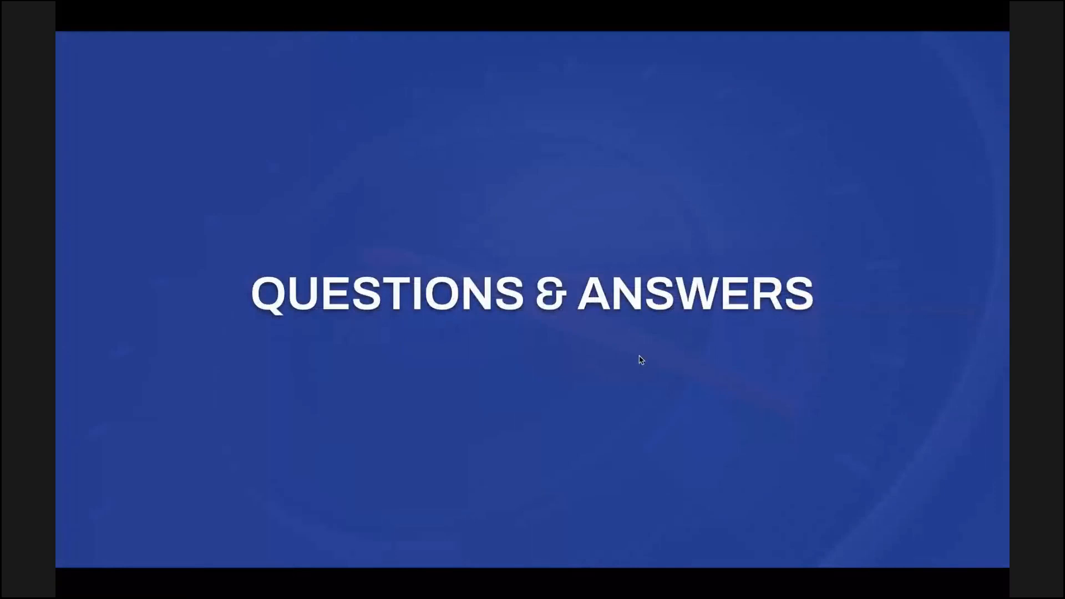
- Switch back to AIR in the browser and open the newest Sample Triage Rule from the triage rules
key("ctrl+Up")
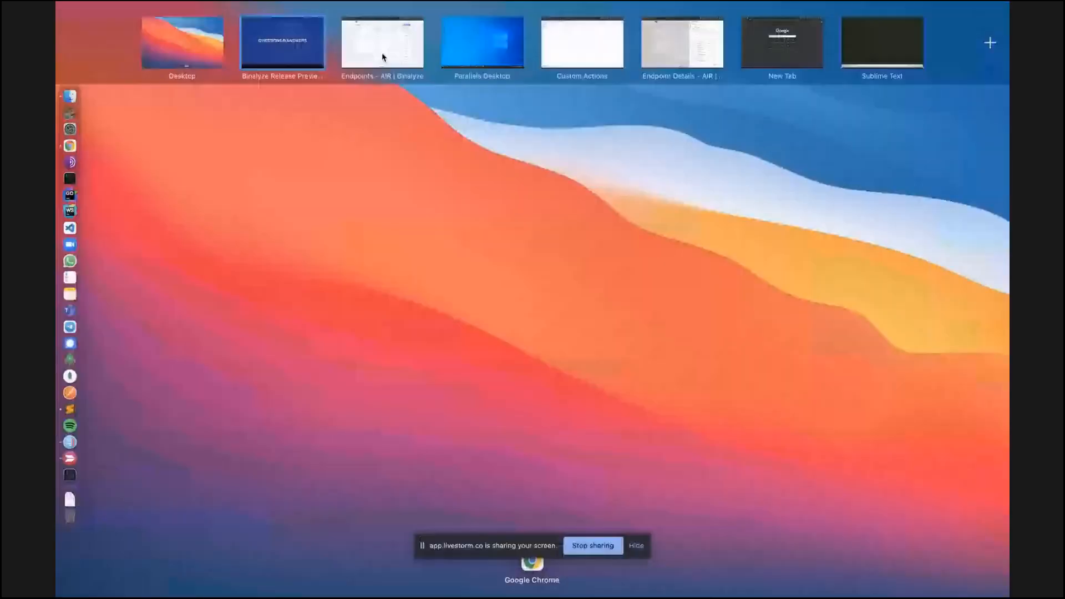
left_click(382, 57)
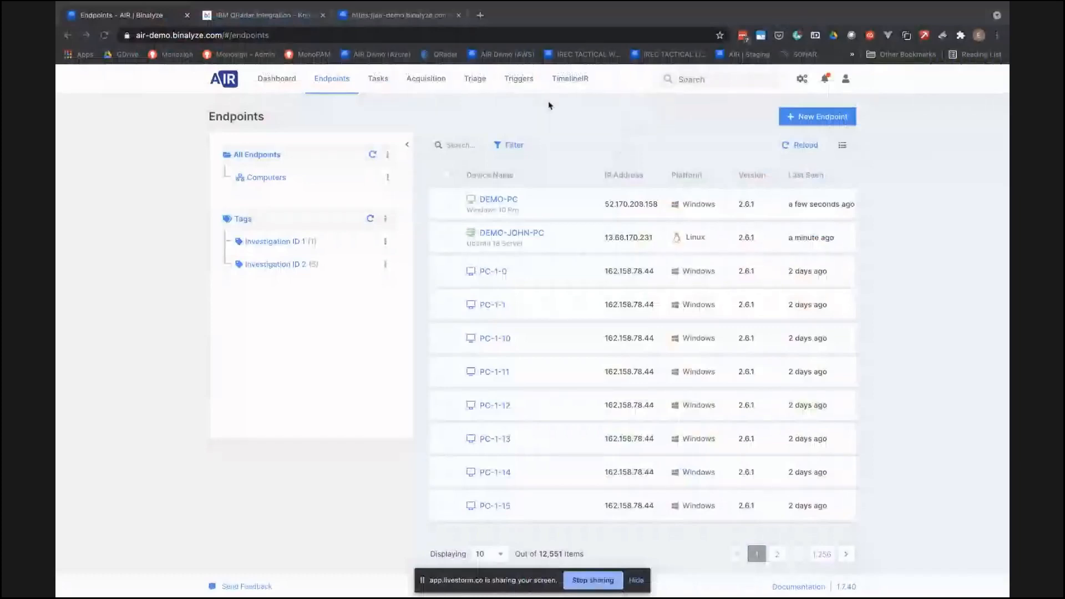
left_click(475, 79)
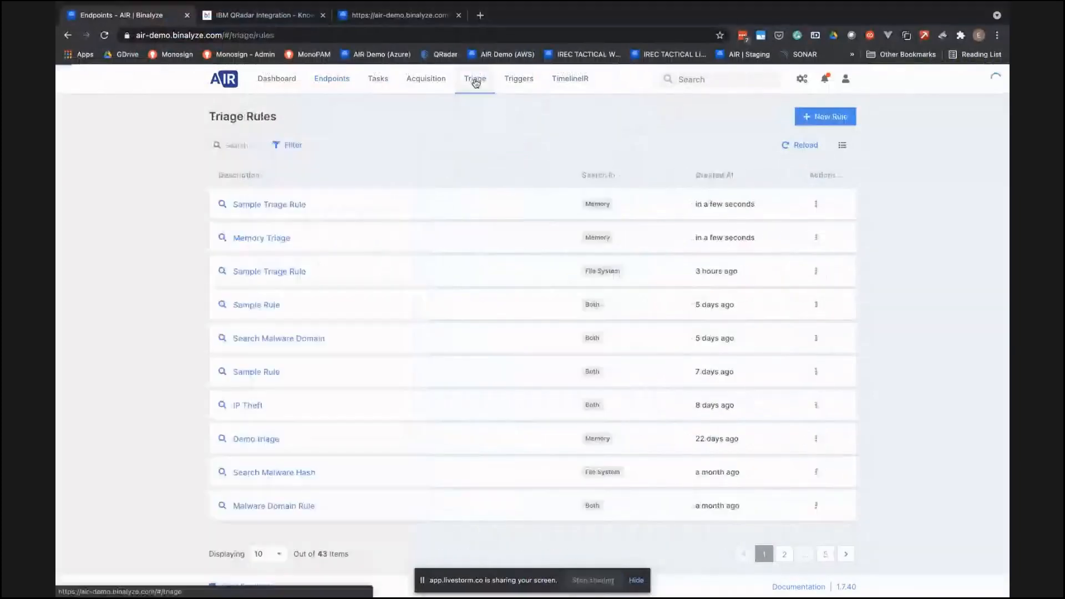
left_click(277, 205)
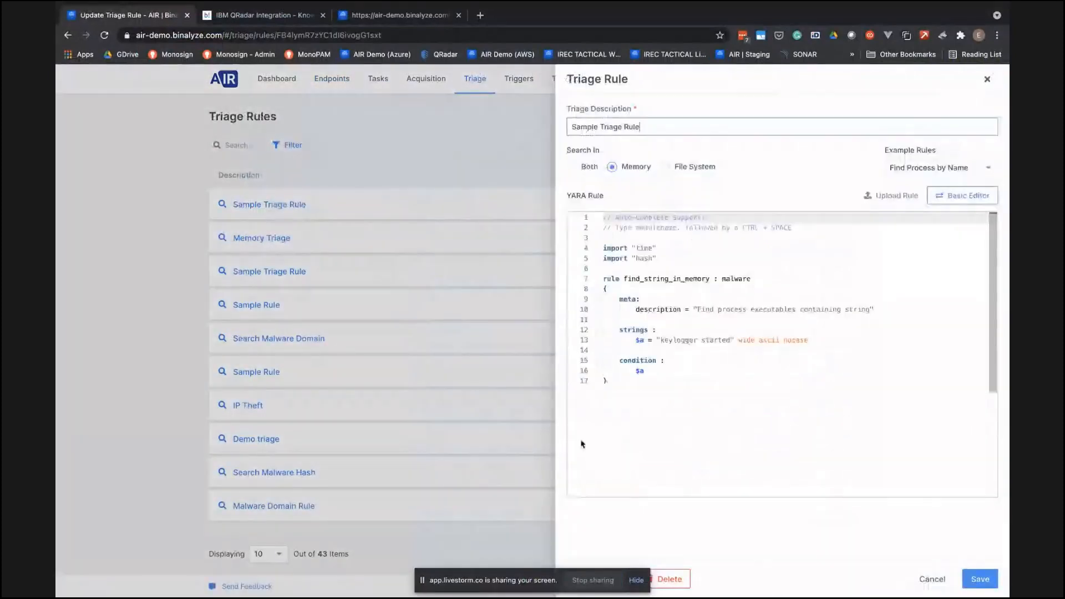
- Take the browser out of full screen and validate the Sample Triage Rule's YARA code
mouse_move(557, 6)
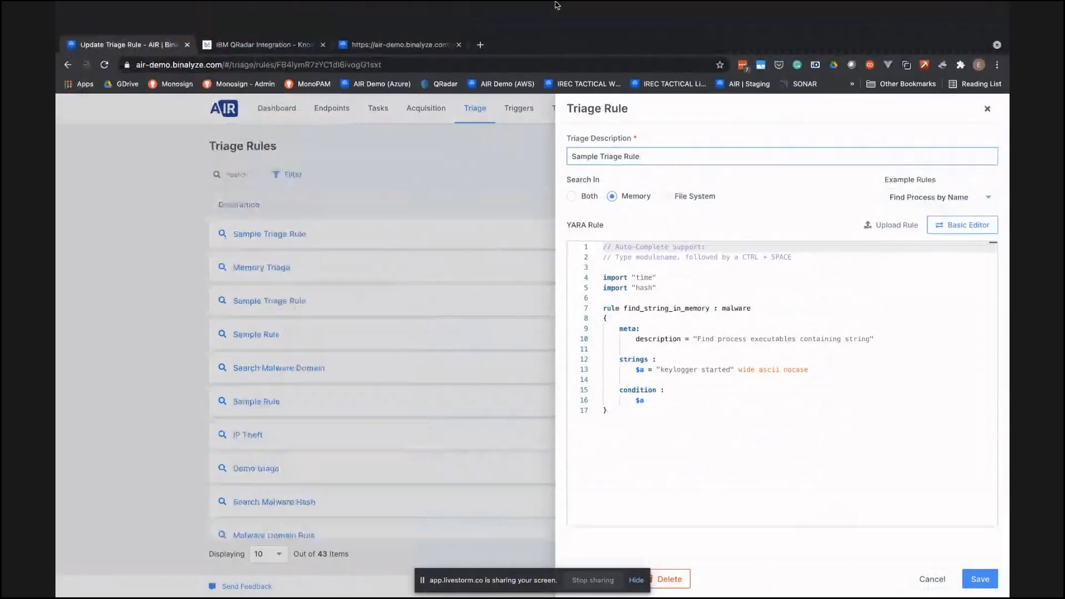
left_click(94, 25)
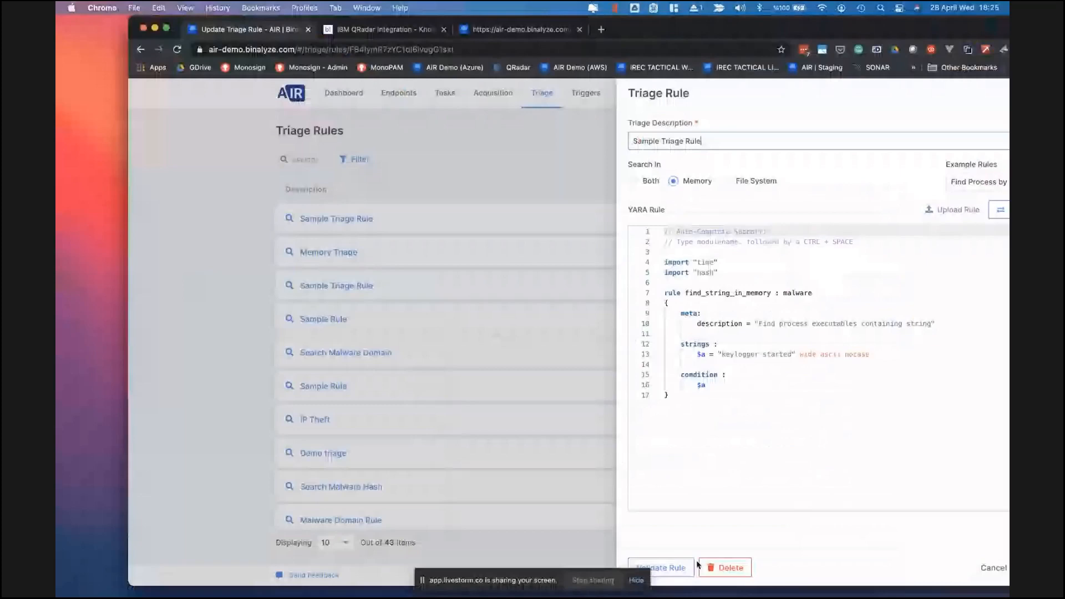
left_click(668, 567)
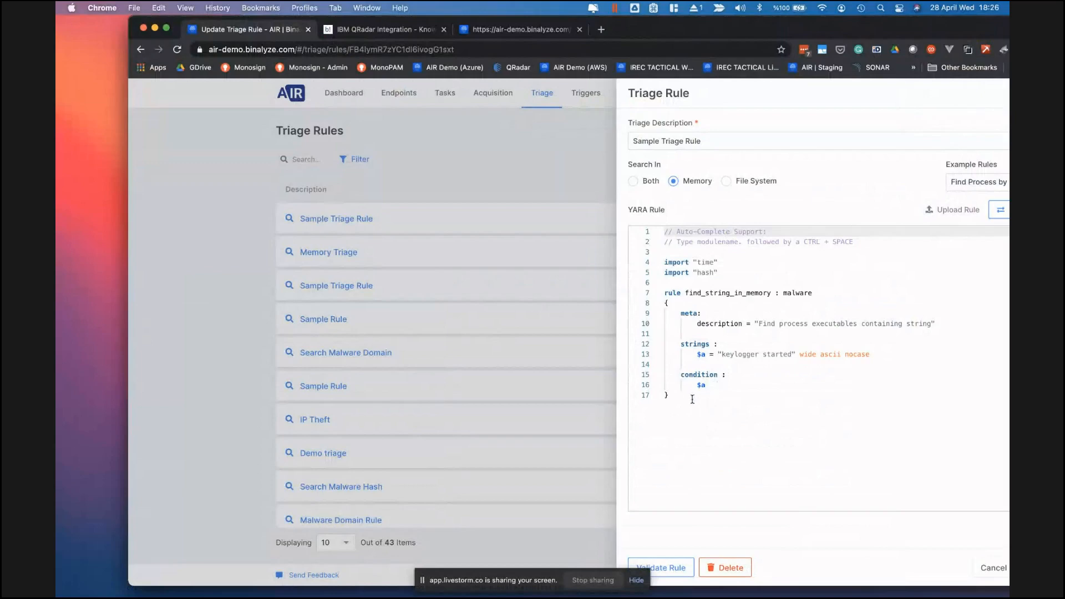
left_click(678, 564)
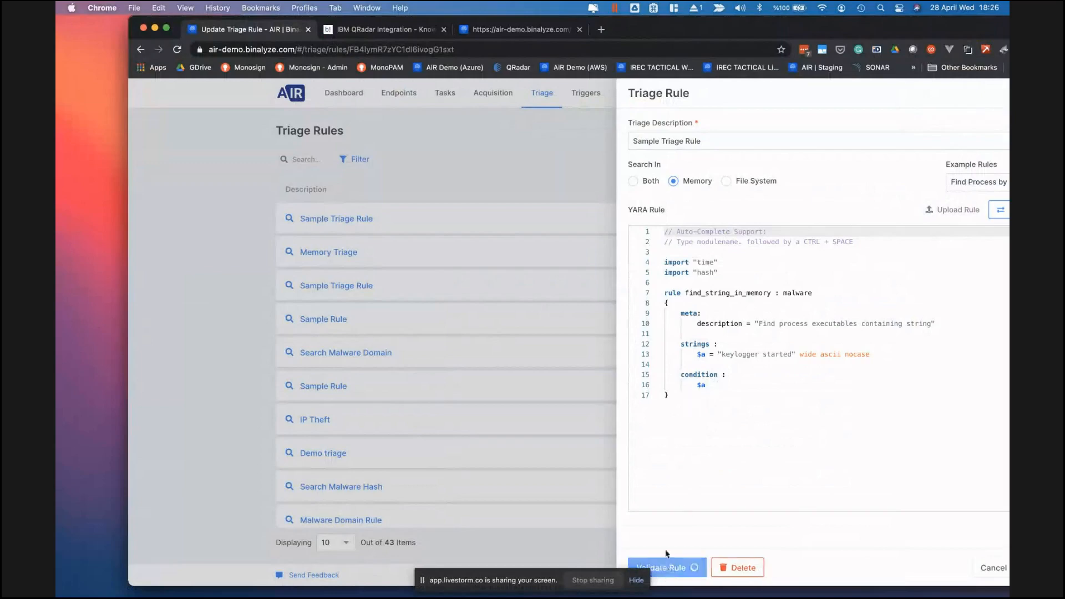
- Enlarge the browser window to fill the screen and switch to the presentation's Questions & Answers slide
double_click(674, 30)
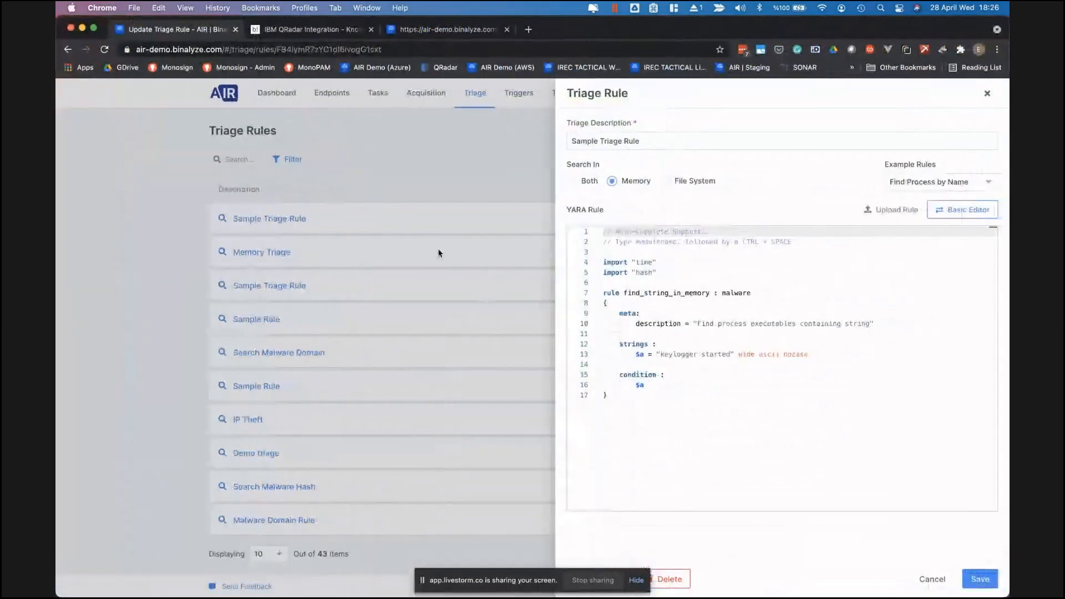
key("ctrl+Up")
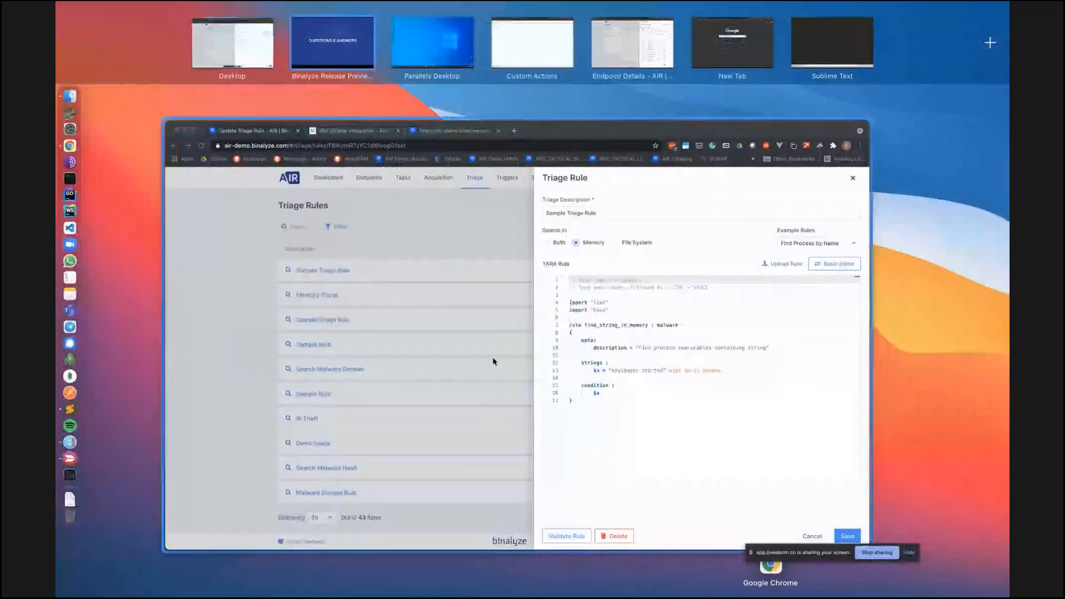
left_click(349, 52)
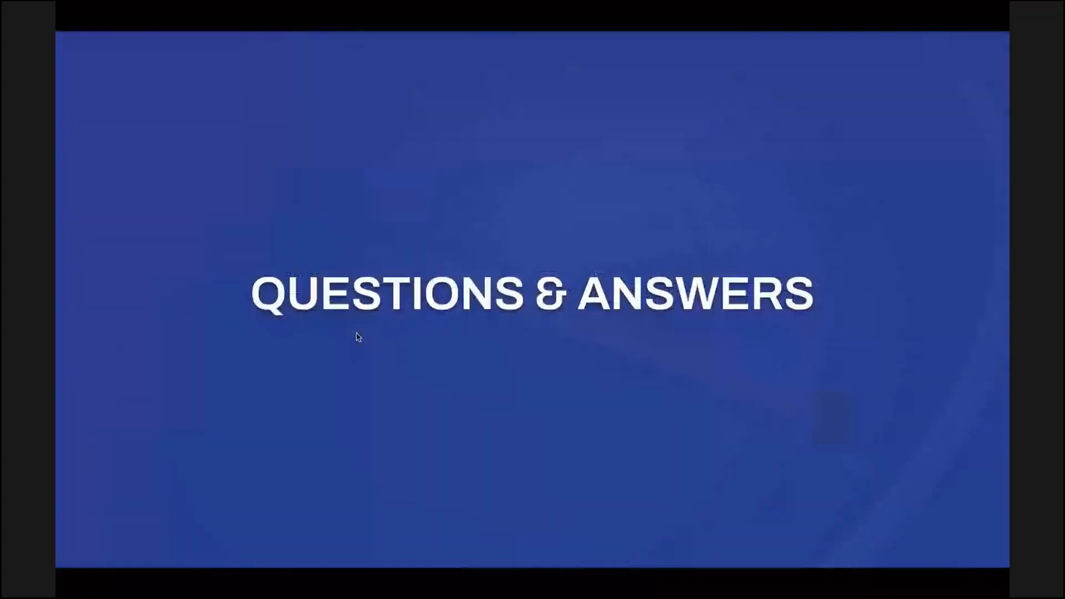